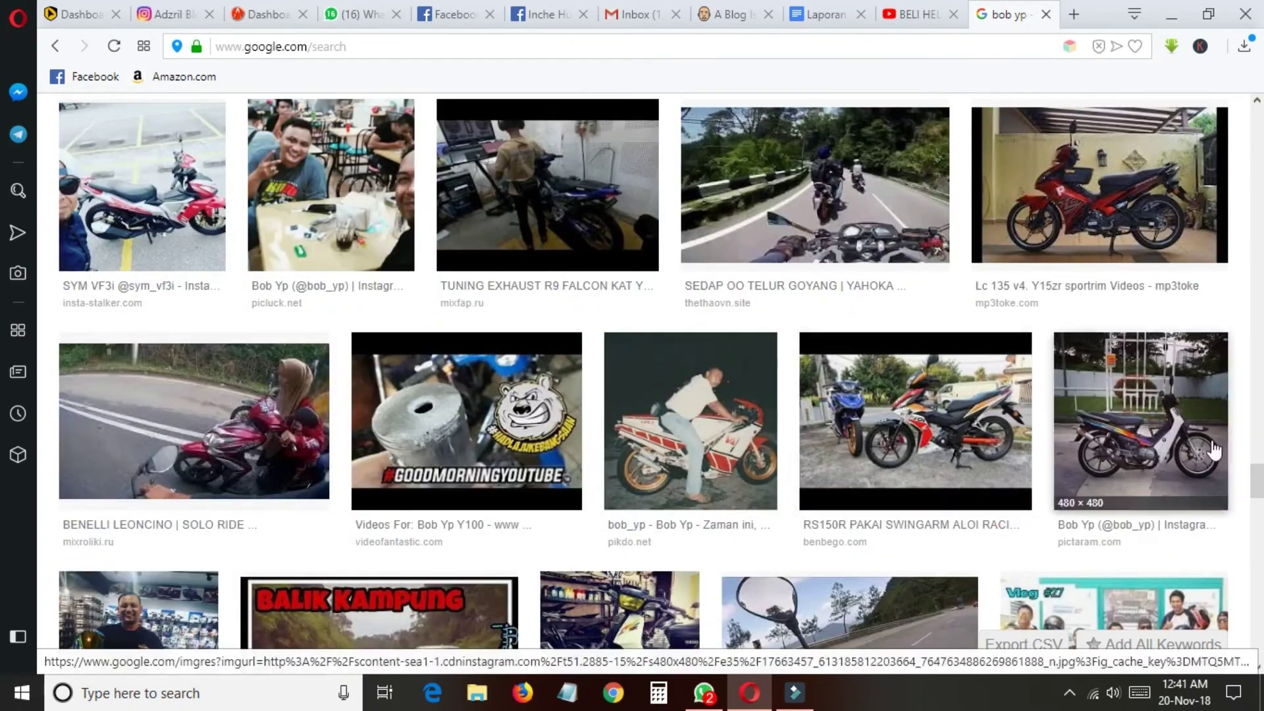
Search the web images for "bob yp motovlogger"
left_click_drag(1257, 475, 1256, 99)
left_click(310, 127)
type("motovlogger")
key("Return")
Find the "Jom Subscribe Bob Yp #2" thumbnail of the man in cap and sunglasses among the results, enlarge it and copy the image
scroll(520, 452, "down", 10)
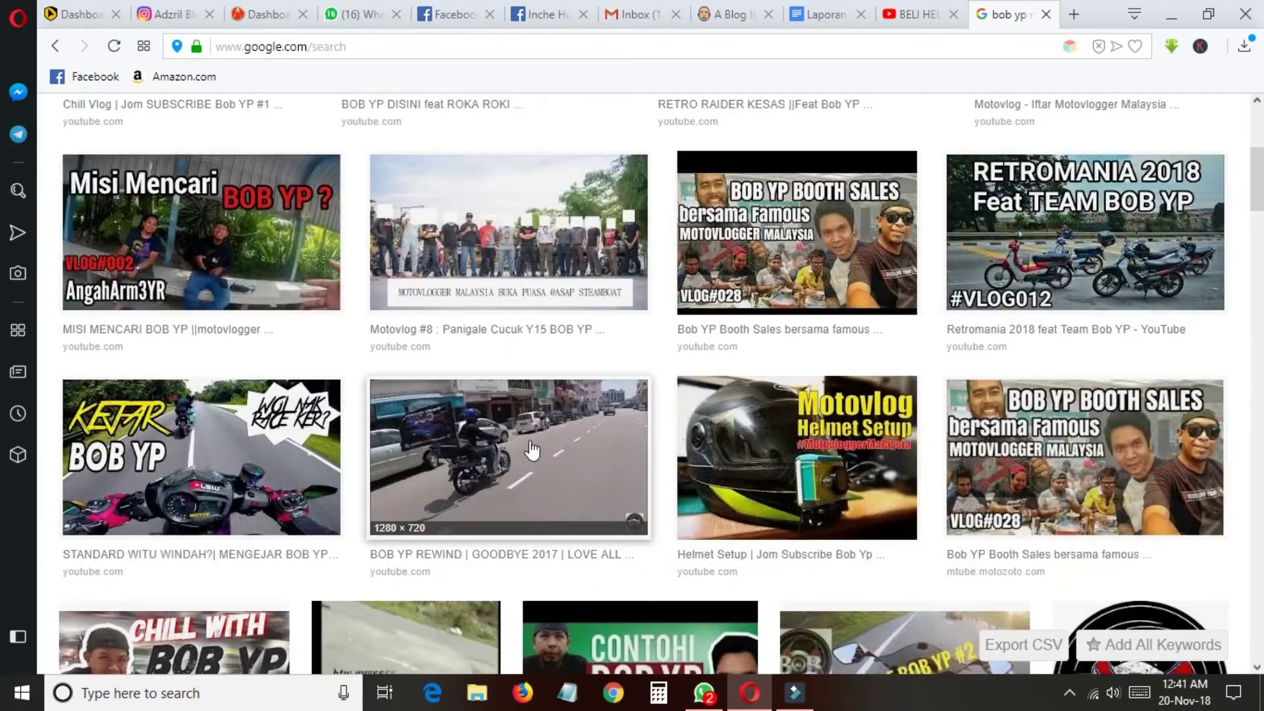
scroll(532, 450, "down", 15)
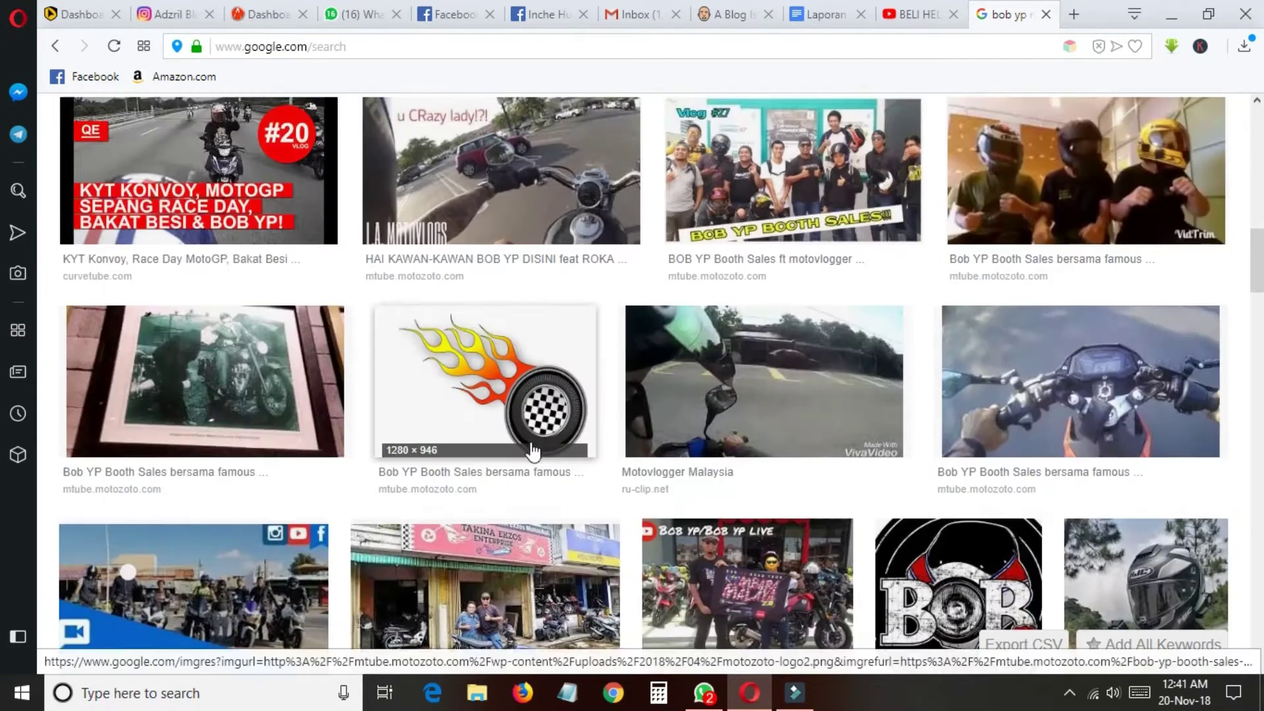
scroll(532, 456, "down", 10)
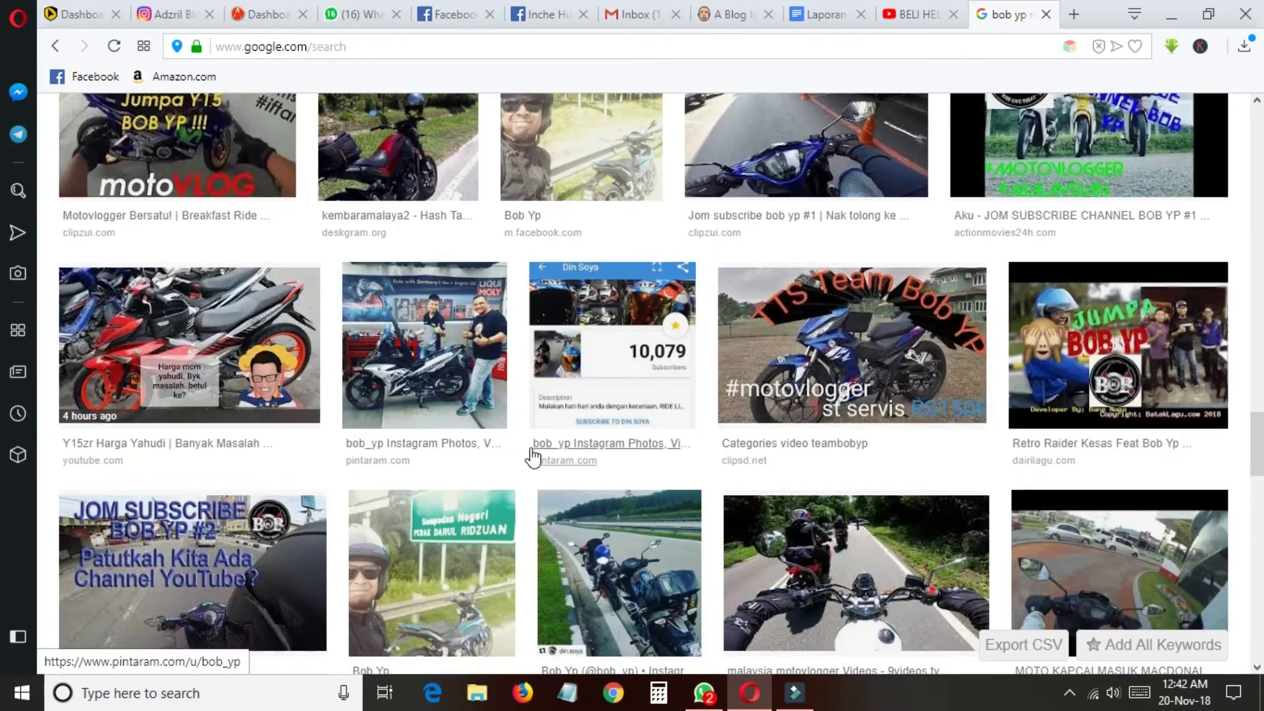
scroll(532, 465, "down", 10)
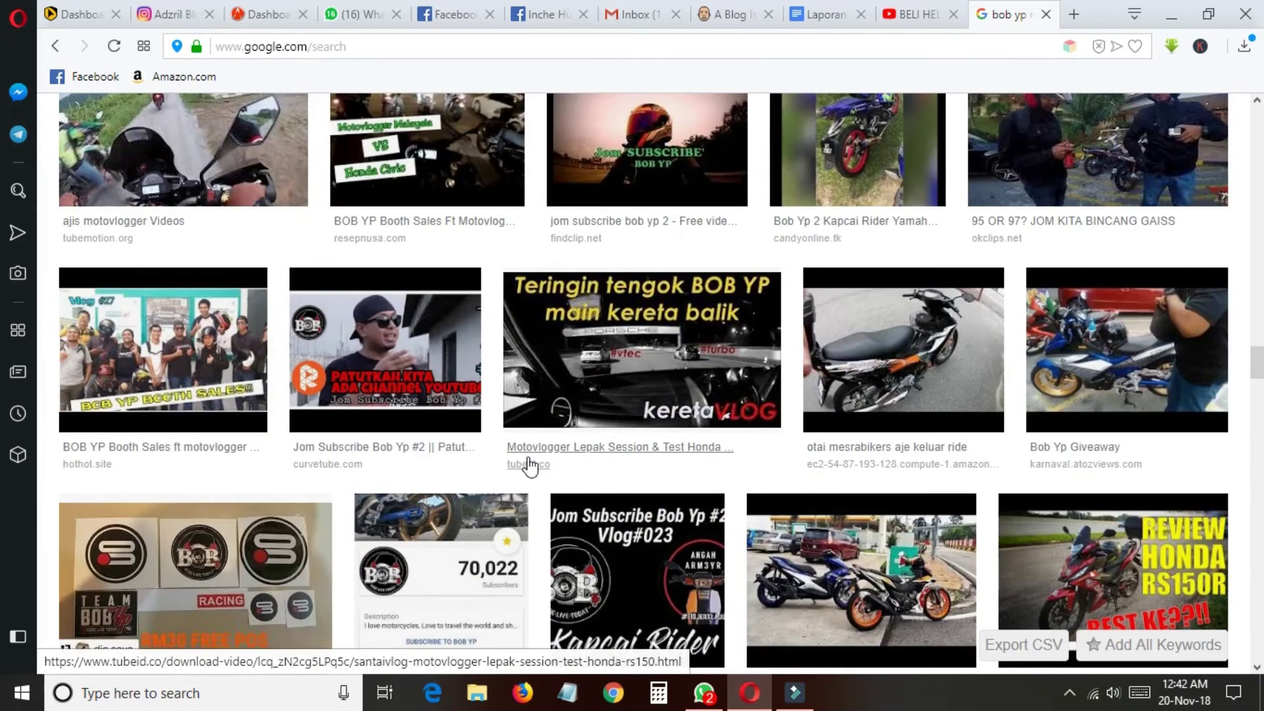
scroll(531, 470, "down", 7)
scroll(531, 470, "up", 17)
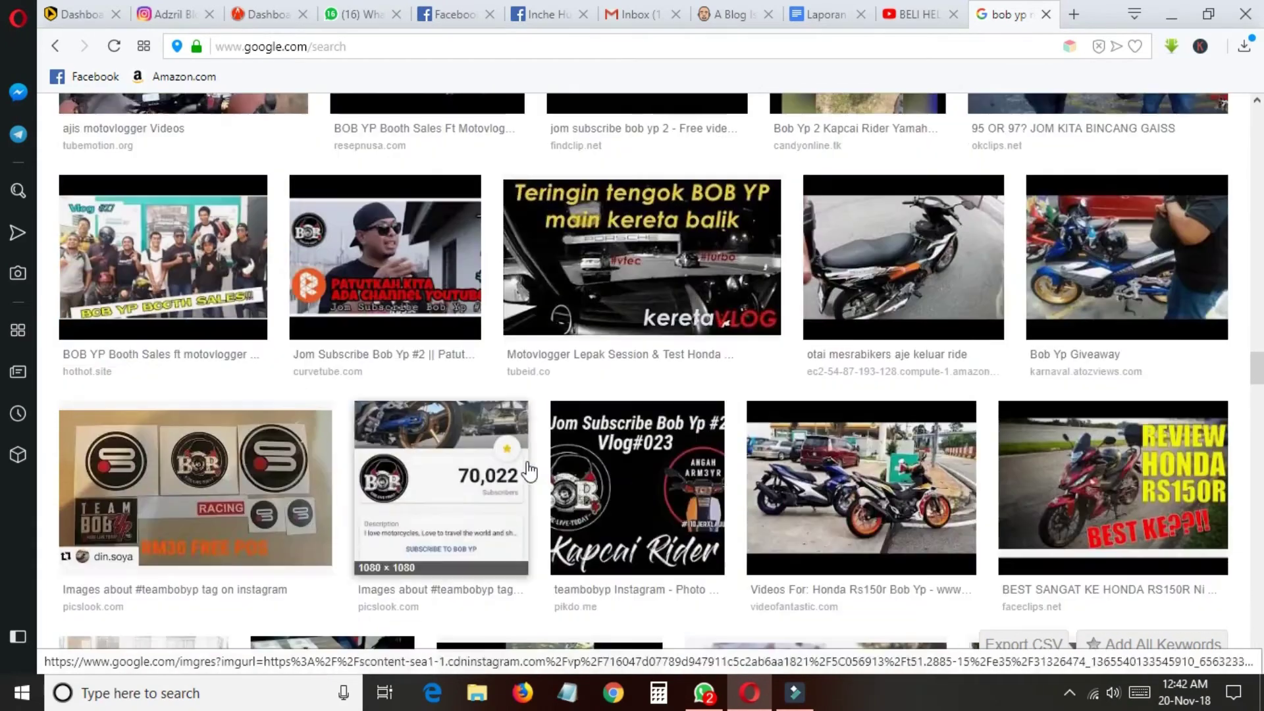
left_click(455, 527)
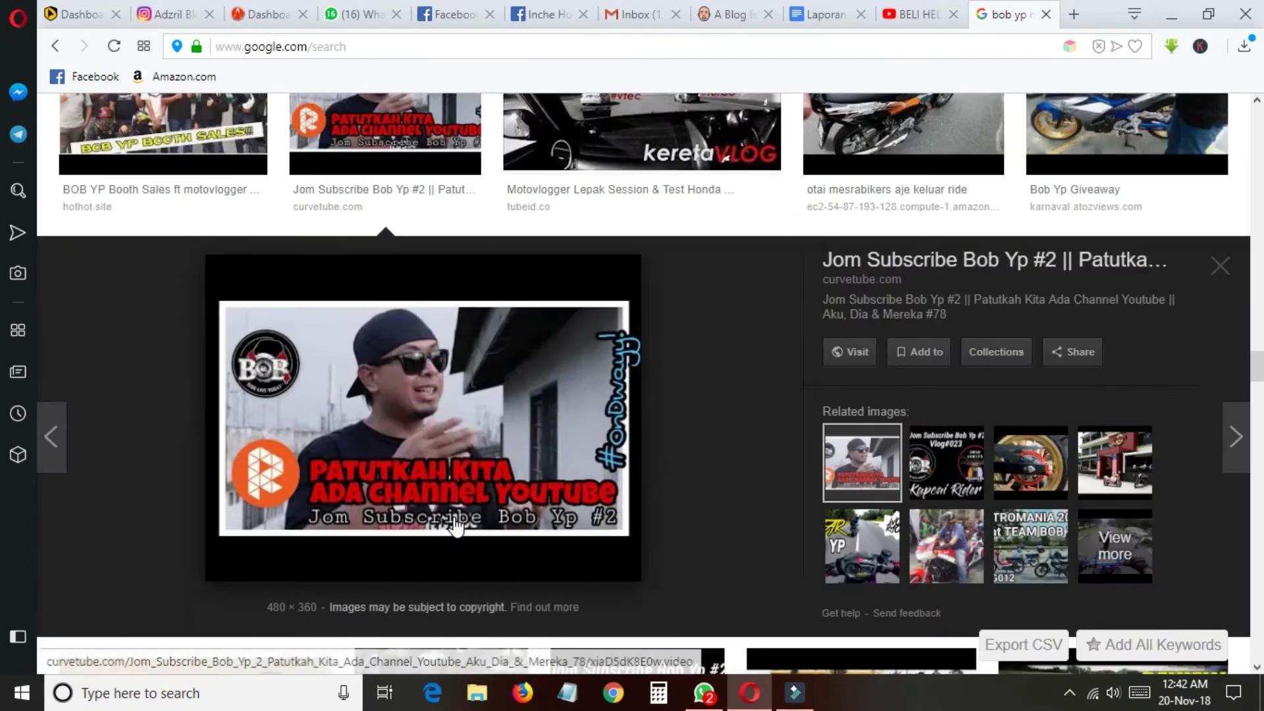
right_click(477, 384)
left_click(564, 188)
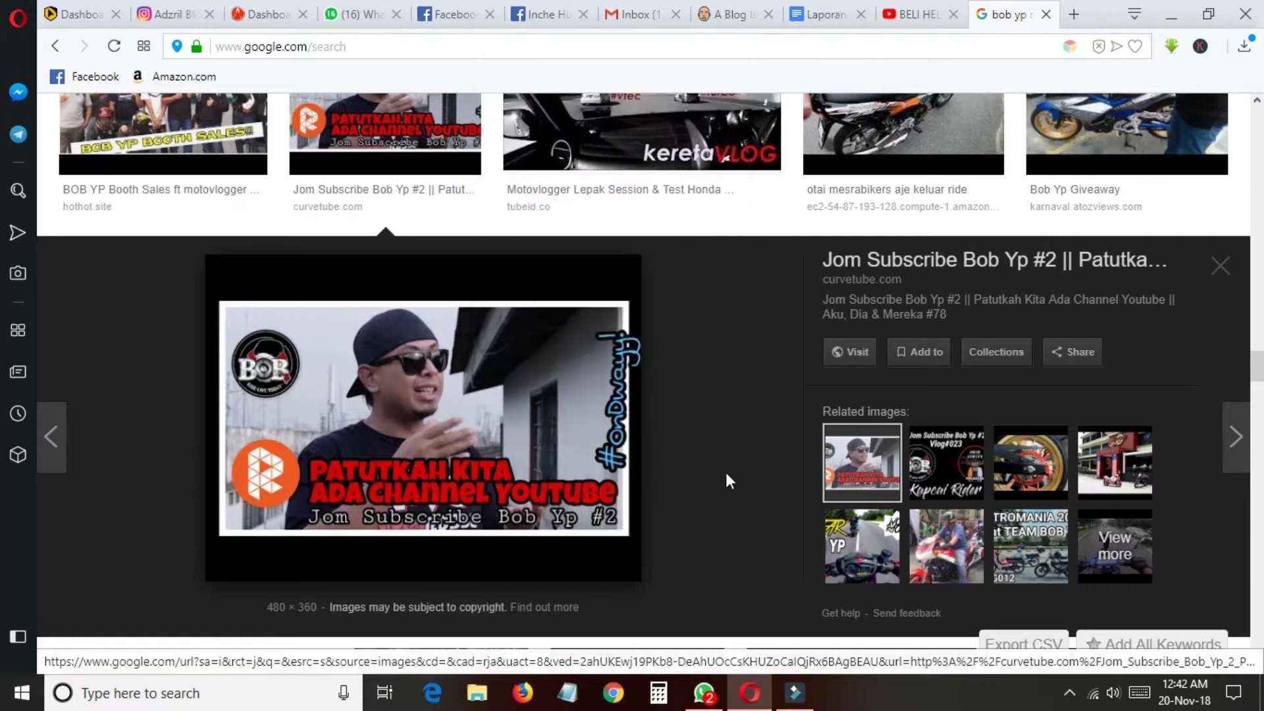
right_click(453, 405)
left_click(520, 207)
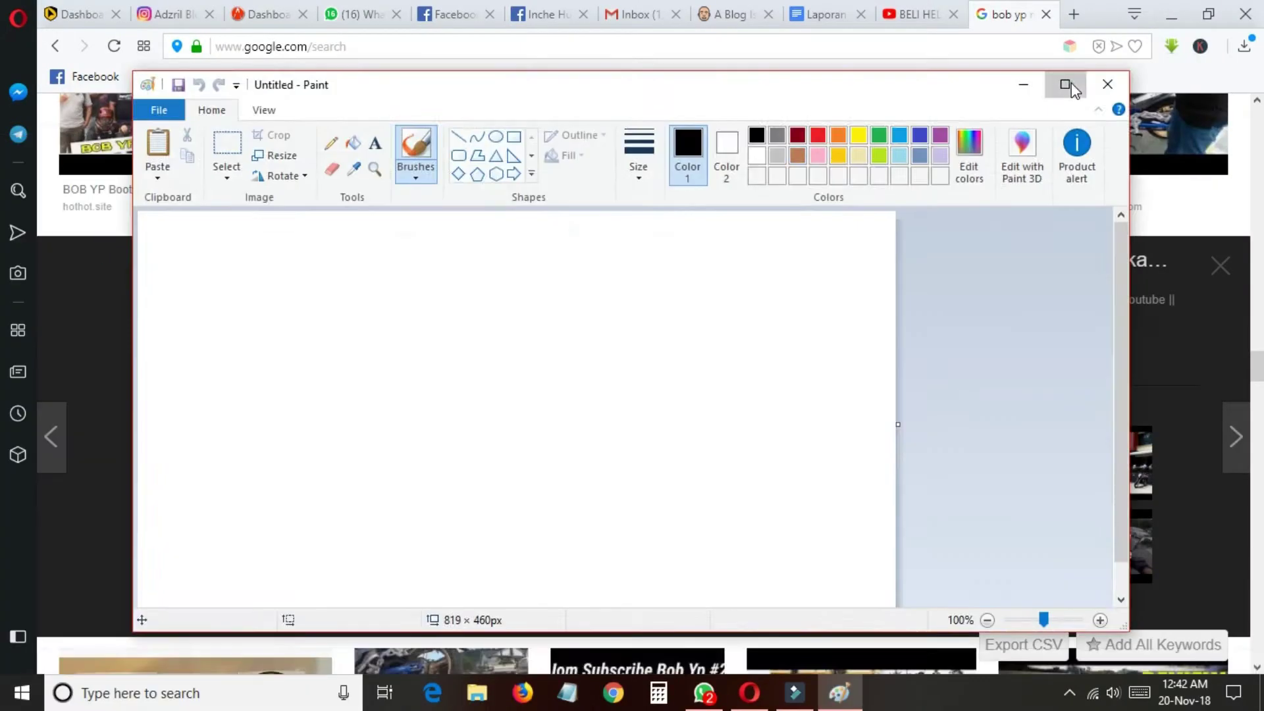
Switch to a maximized Paint window, paste the copied picture and move it to the right part of the canvas as a reference
left_click(1067, 85)
key("ctrl+v")
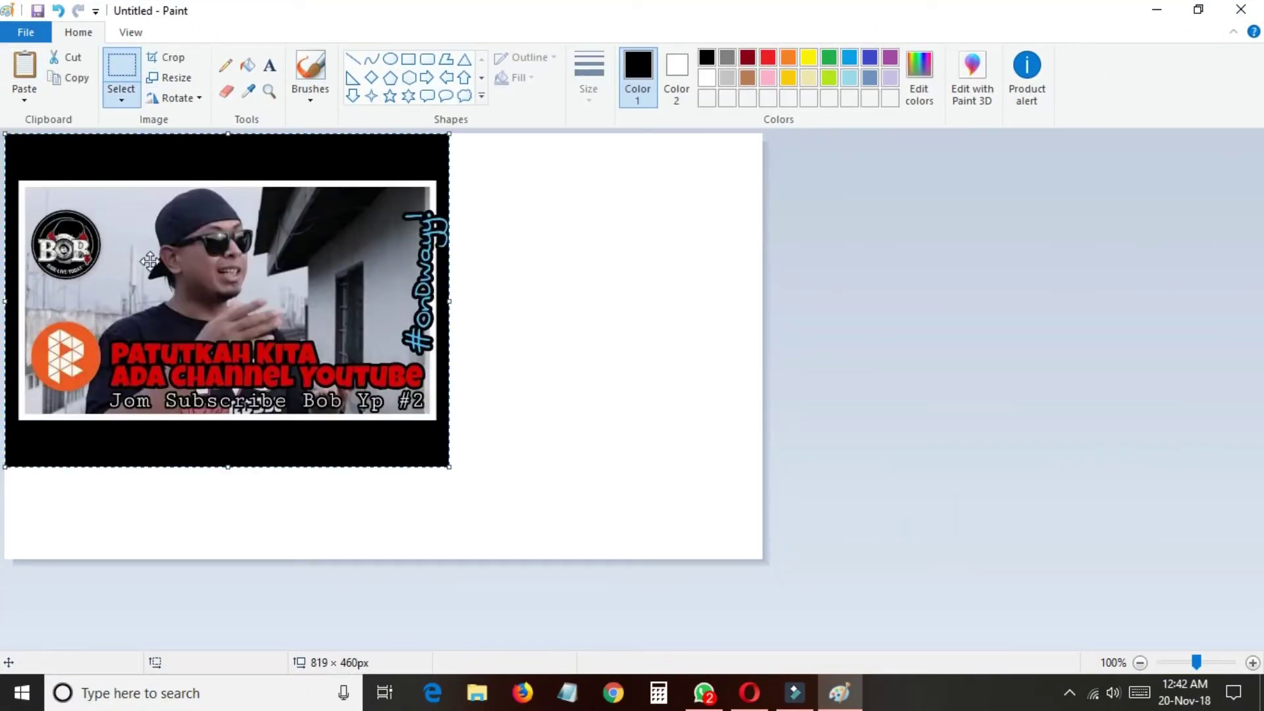
left_click_drag(146, 258, 642, 250)
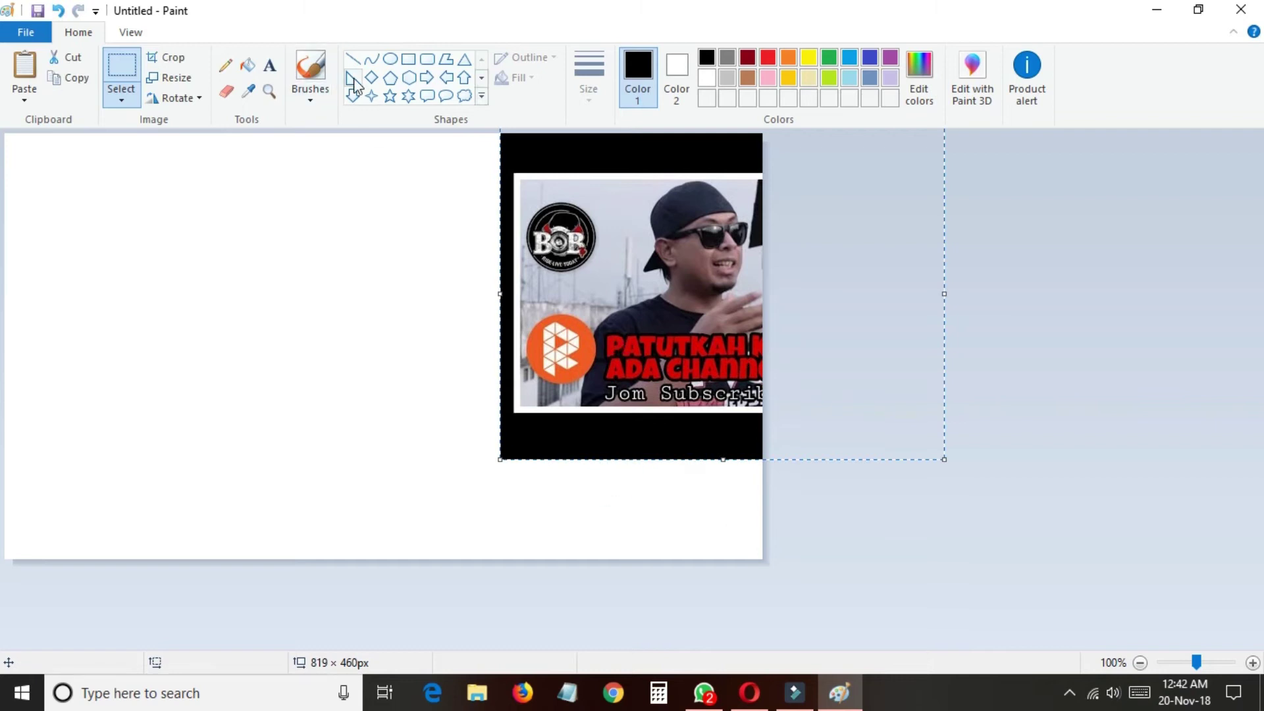
With the Pencil in black, sketch the top edge of the sunglasses frame and the nose bridge on the blank canvas area
left_click(226, 67)
left_click(587, 98)
left_click(611, 136)
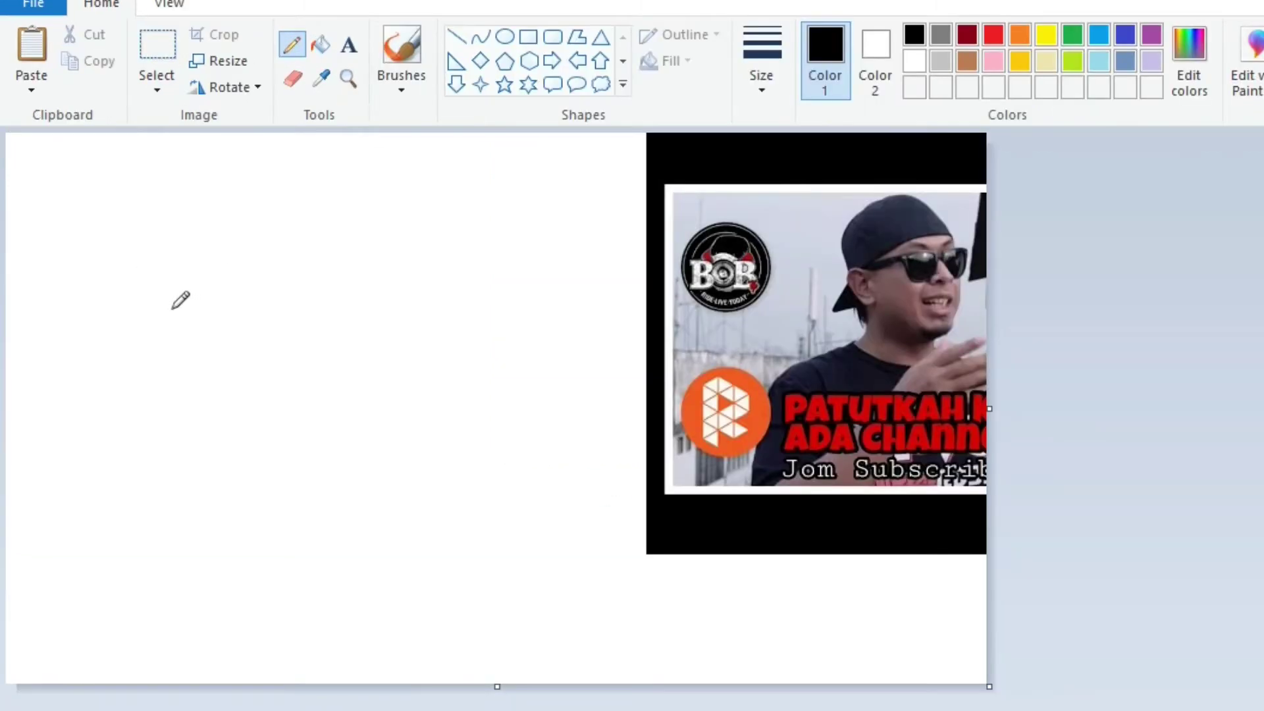
left_click_drag(170, 309, 307, 295)
mouse_move(232, 319)
left_mouse_down()
mouse_move(251, 314)
mouse_move(272, 337)
mouse_move(271, 360)
mouse_move(233, 362)
left_mouse_up()
key("ctrl+z")
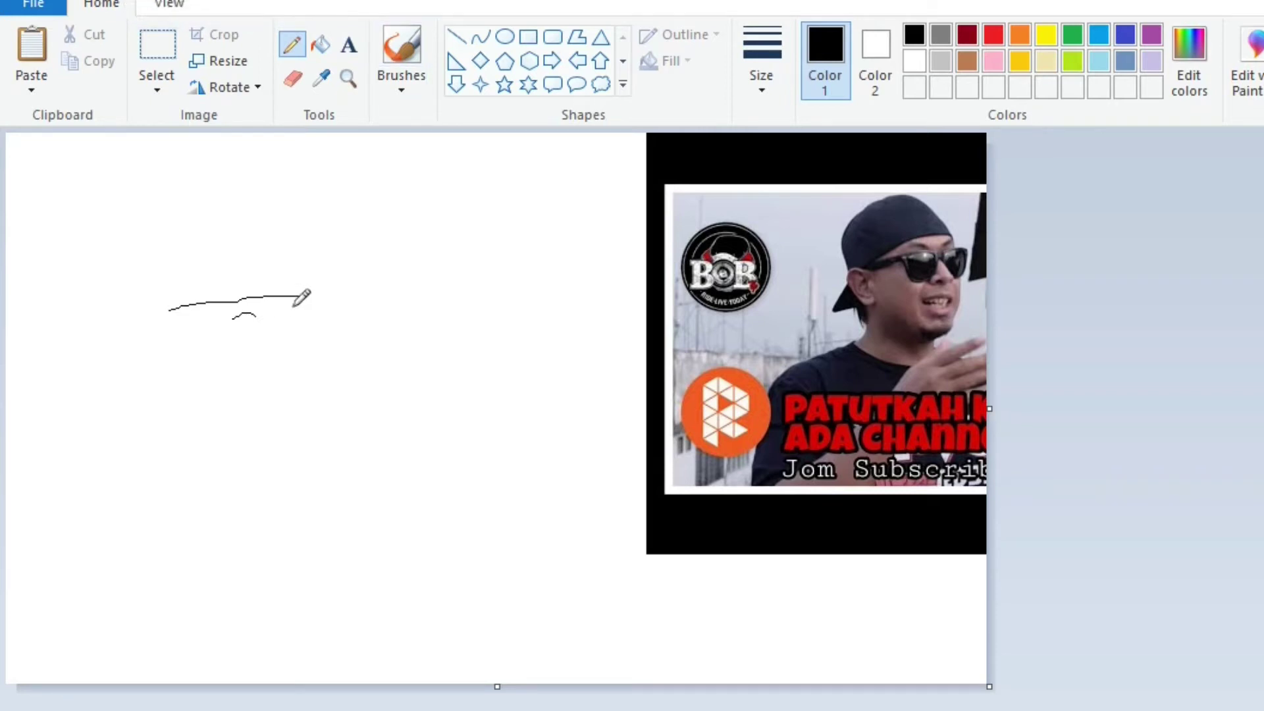
Draw both sunglasses lenses with the temple arm, and outline the nose below the bridge
mouse_move(256, 381)
left_mouse_down()
mouse_move(280, 363)
mouse_move(252, 316)
left_mouse_up()
key("ctrl+z")
mouse_move(249, 381)
left_mouse_down()
mouse_move(253, 364)
mouse_move(292, 363)
mouse_move(311, 326)
mouse_move(307, 296)
left_mouse_up()
mouse_move(233, 313)
left_mouse_down()
mouse_move(210, 359)
mouse_move(186, 356)
mouse_move(171, 315)
mouse_move(129, 324)
left_mouse_up()
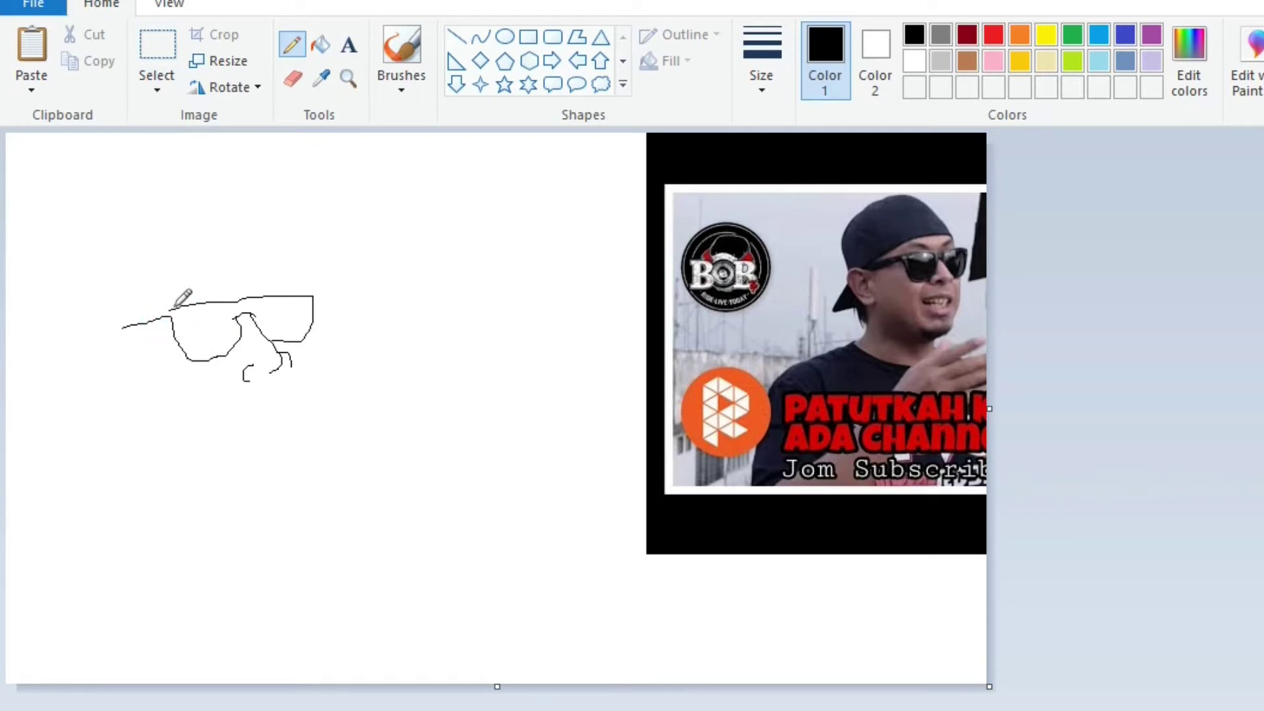
Add the upper temple line and the ear outline, and erase and redraw the lower rim of the larger sunglasses lens
mouse_move(170, 308)
left_mouse_down()
mouse_move(125, 322)
mouse_move(126, 337)
mouse_move(105, 322)
mouse_move(110, 350)
mouse_move(143, 372)
left_mouse_up()
left_click(292, 79)
left_click(292, 45)
mouse_move(237, 360)
left_mouse_down()
mouse_move(217, 376)
mouse_move(263, 333)
left_mouse_up()
left_click(292, 79)
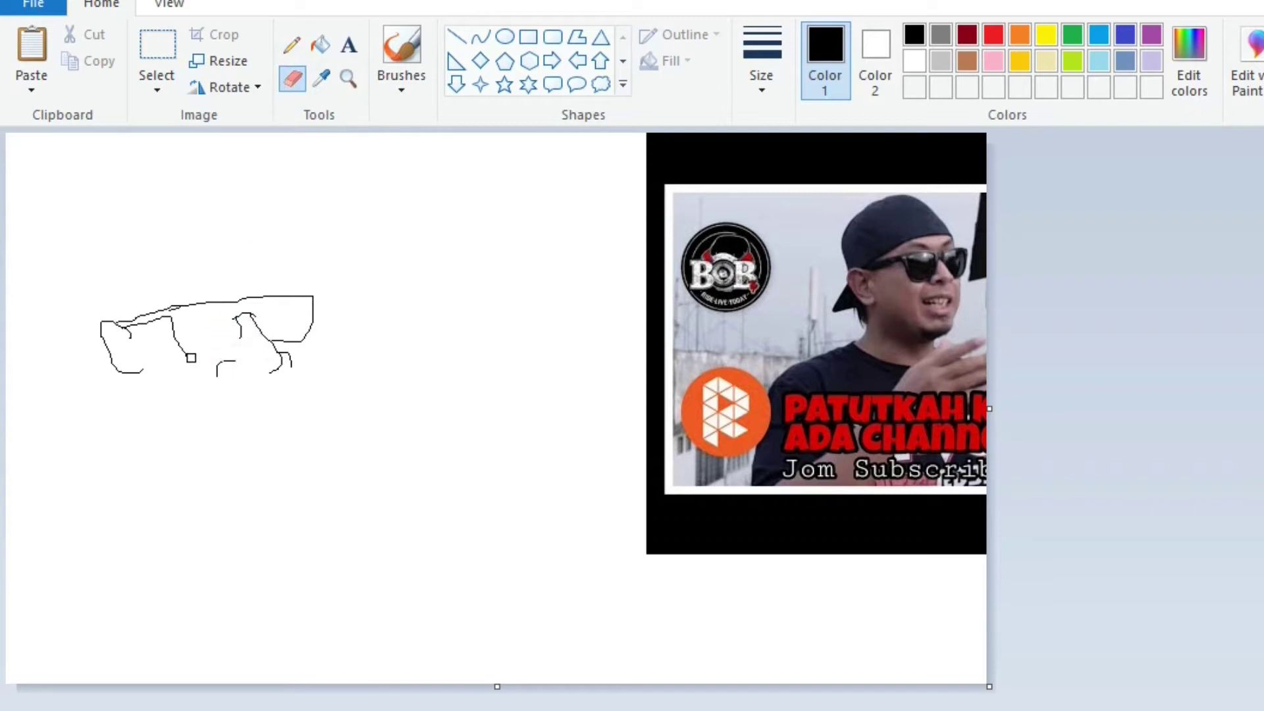
left_click(293, 45)
left_click_drag(186, 355, 219, 367)
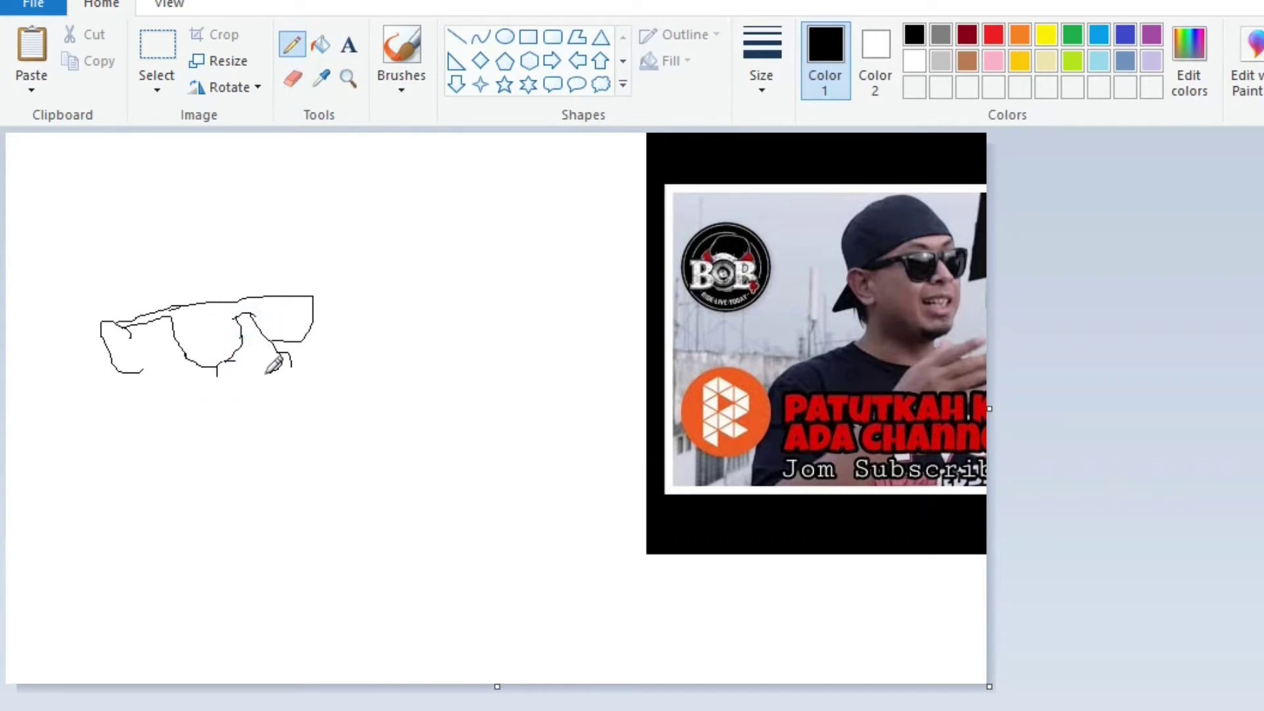
Complete the underside of the nose and draw a slightly open mouth with both lips and a line beneath the lower lip
left_click_drag(230, 377, 255, 372)
left_click_drag(295, 409, 187, 432)
mouse_move(297, 417)
left_mouse_down()
mouse_move(235, 414)
mouse_move(198, 437)
mouse_move(302, 423)
mouse_move(232, 450)
mouse_move(199, 437)
mouse_move(300, 426)
left_mouse_up()
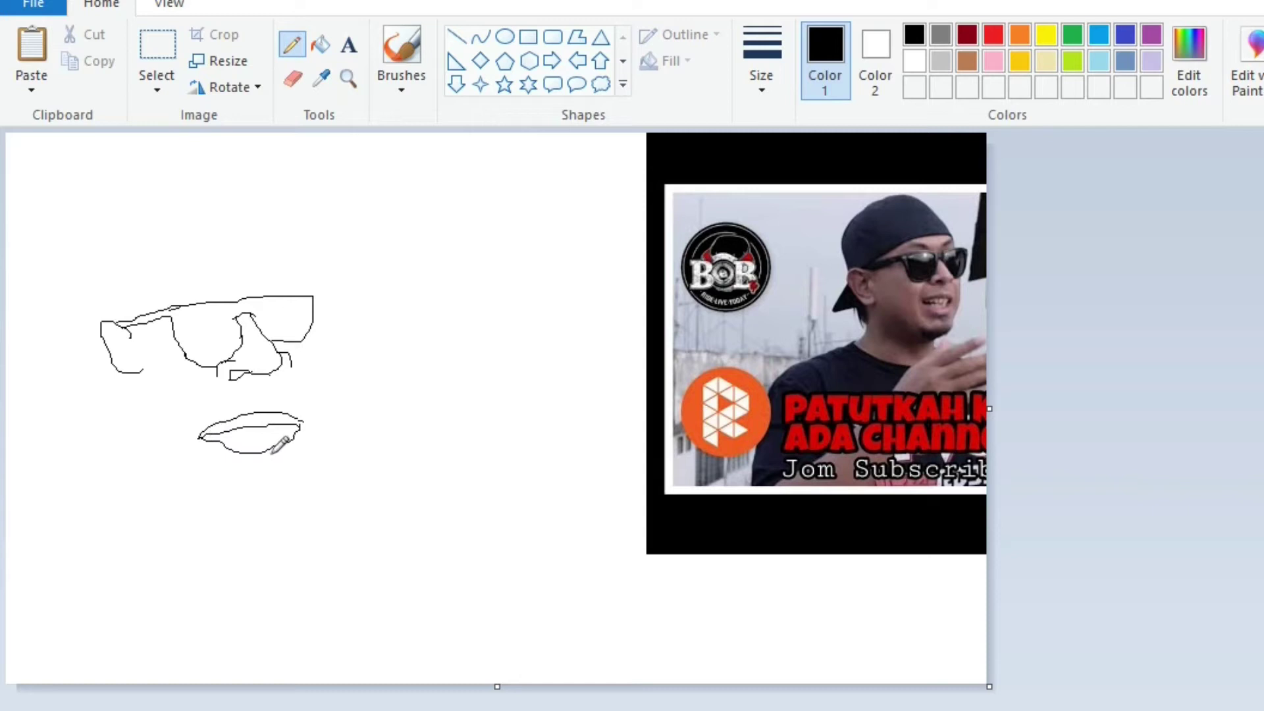
left_click_drag(223, 465, 294, 454)
mouse_move(212, 439)
left_mouse_down()
mouse_move(280, 433)
mouse_move(228, 443)
mouse_move(266, 436)
left_mouse_up()
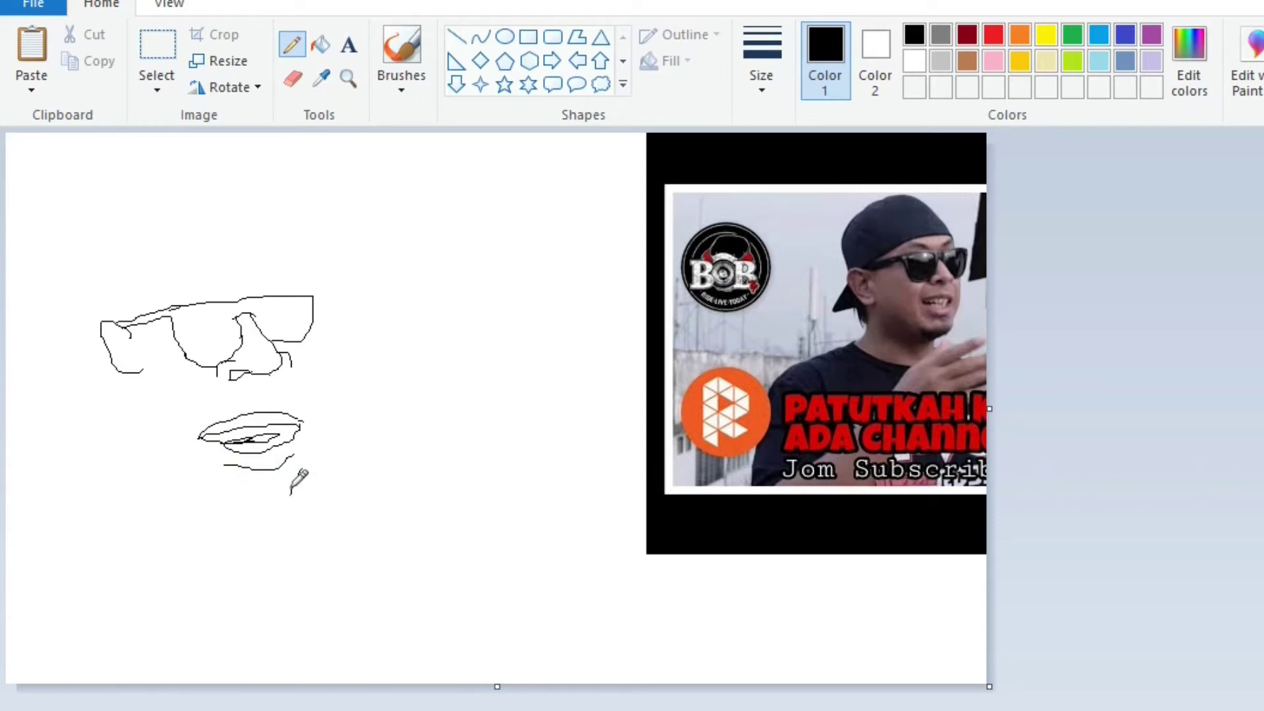
Draw the far side contour of the face from the chin up past the sunglasses to the forehead
left_click(298, 472)
left_click_drag(298, 467, 330, 395)
key("ctrl+z")
mouse_move(301, 467)
left_mouse_down()
mouse_move(319, 430)
mouse_move(296, 279)
left_mouse_up()
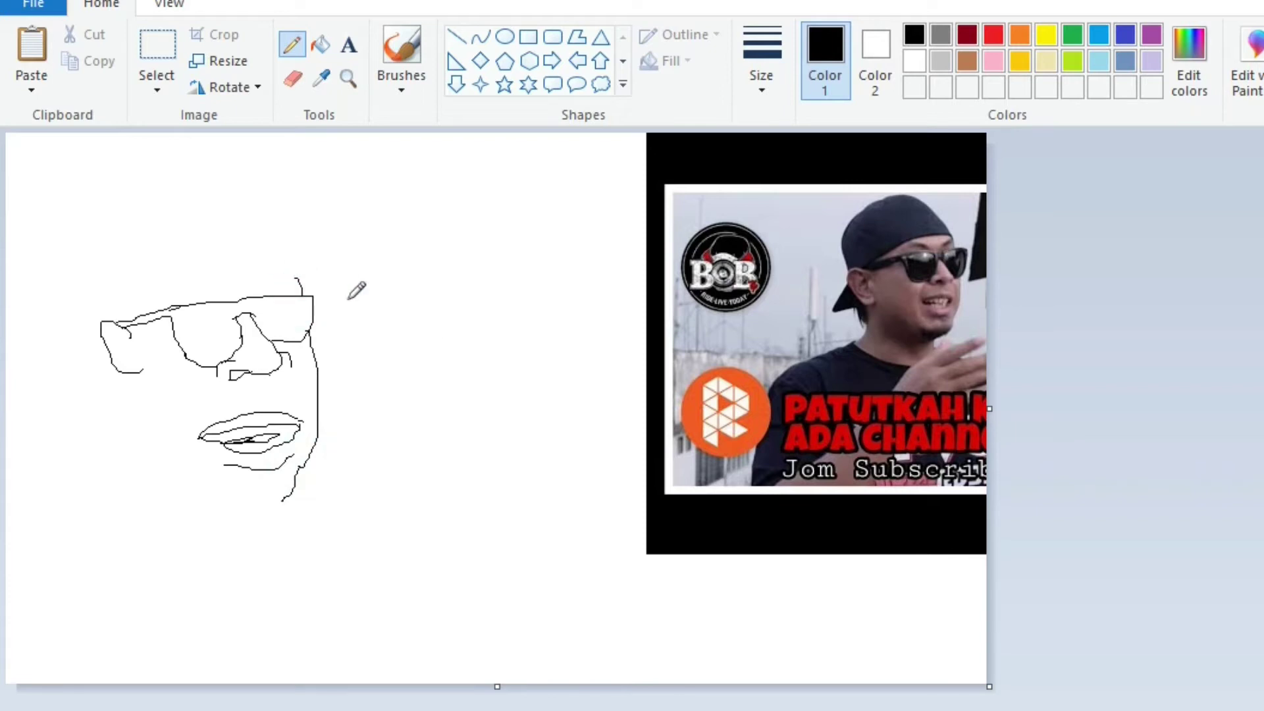
Add the cheek fold beside the mouth, and draw the chin with short beard strokes under the lower lip and along its edge
left_click_drag(265, 470, 275, 477)
left_click_drag(217, 366, 190, 442)
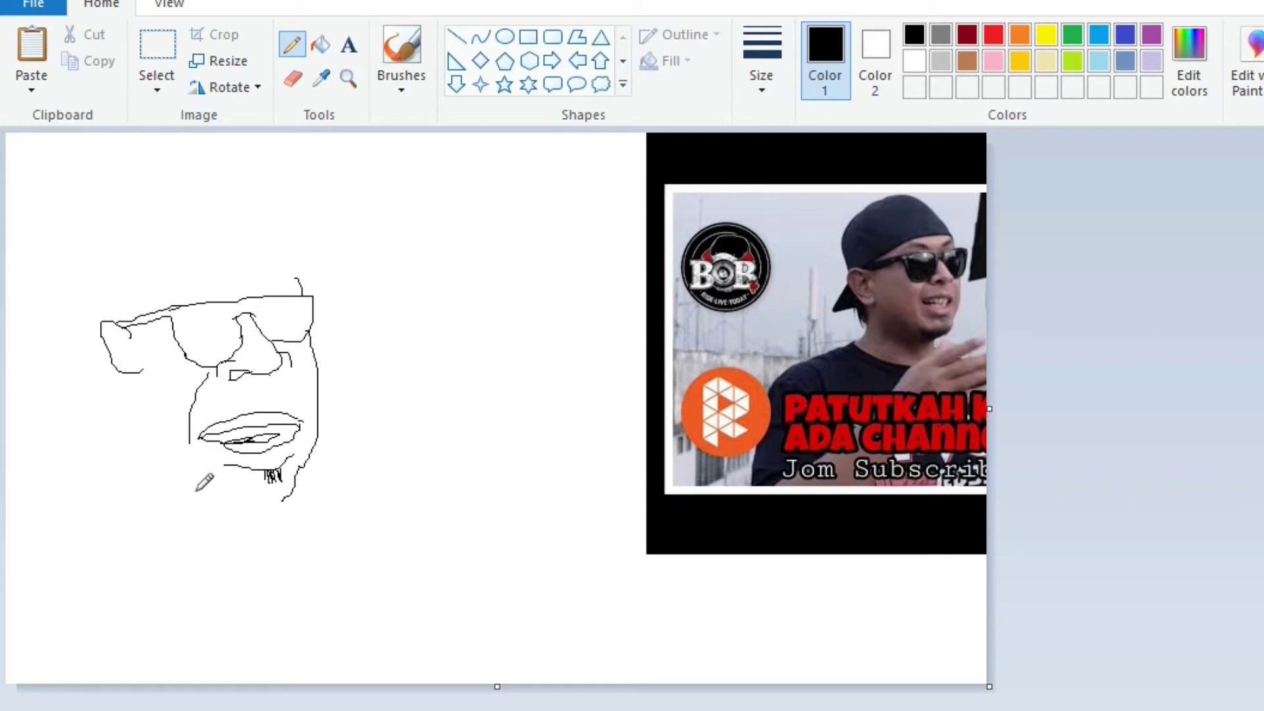
mouse_move(196, 491)
left_mouse_down()
mouse_move(216, 509)
mouse_move(278, 515)
mouse_move(300, 485)
left_mouse_up()
left_click_drag(202, 492, 302, 485)
left_click_drag(208, 483, 258, 492)
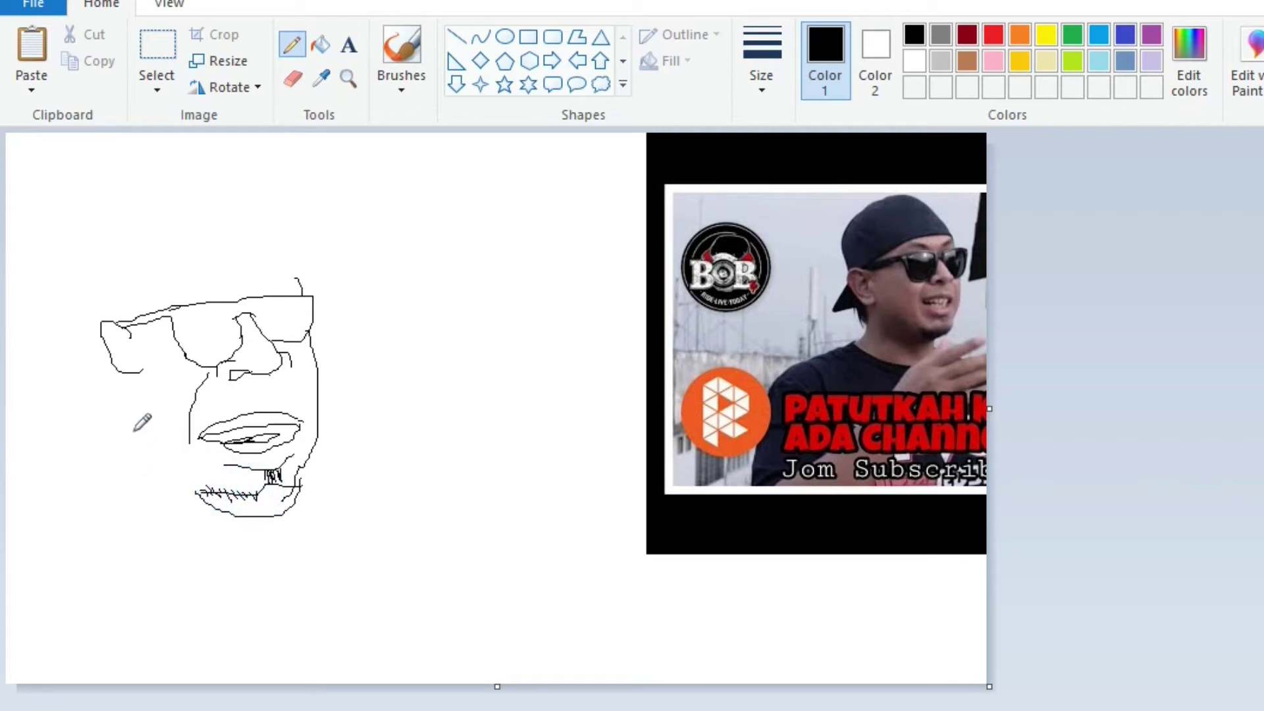
Draw the face line from the ear down to the neck, and add the cap's lower edge with the eyebrows above the sunglasses
left_click_drag(114, 364, 161, 525)
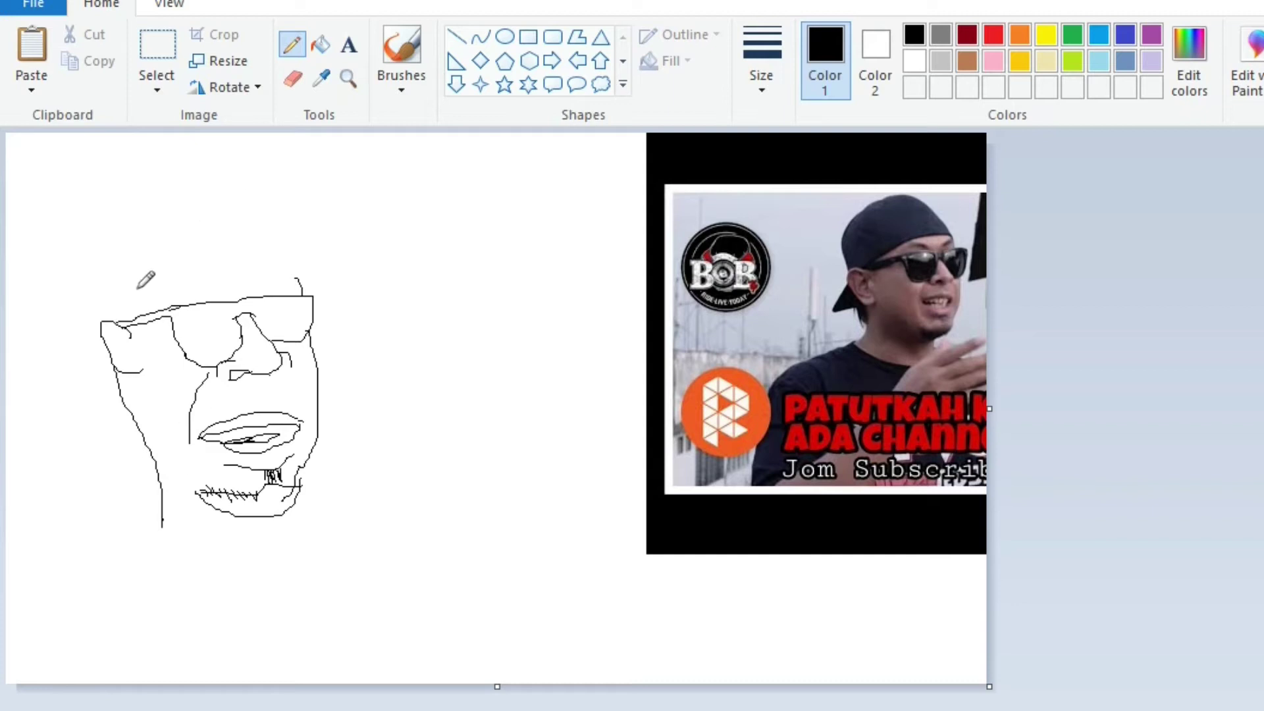
mouse_move(113, 322)
left_mouse_down()
mouse_move(198, 276)
mouse_move(293, 267)
left_mouse_up()
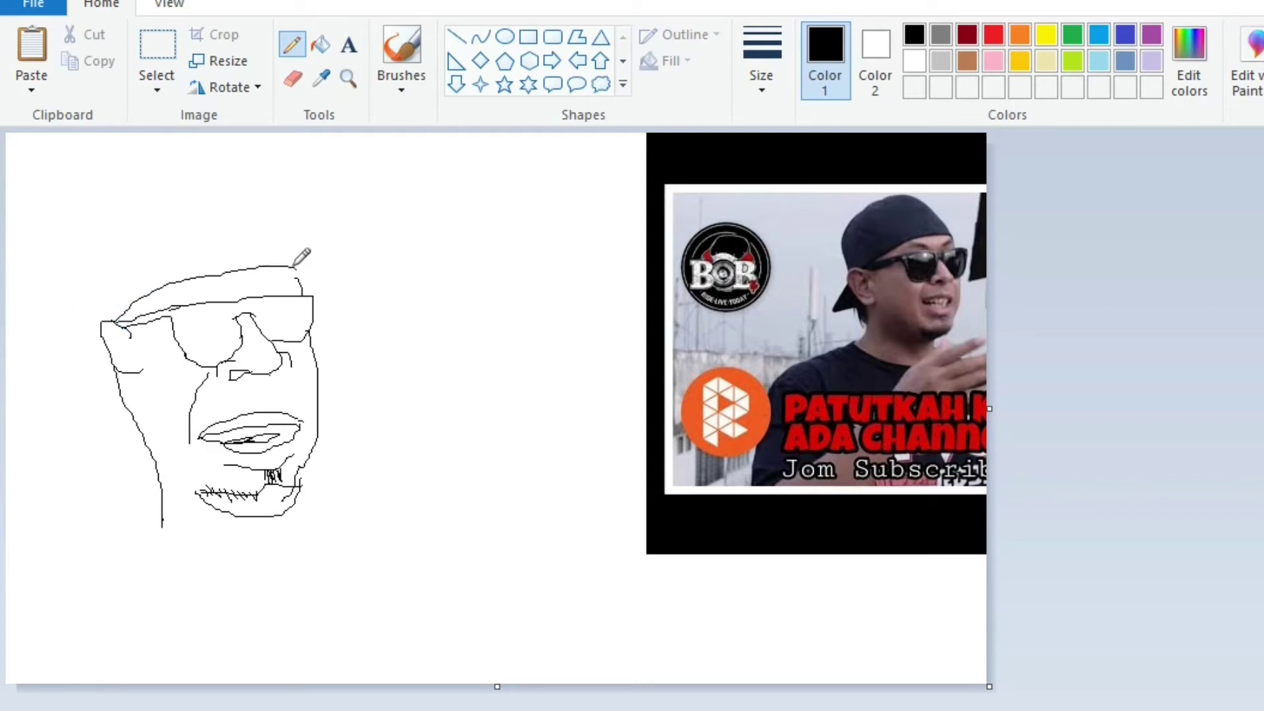
mouse_move(230, 299)
left_mouse_down()
mouse_move(173, 293)
mouse_move(260, 295)
mouse_move(294, 277)
mouse_move(267, 294)
mouse_move(300, 276)
left_mouse_up()
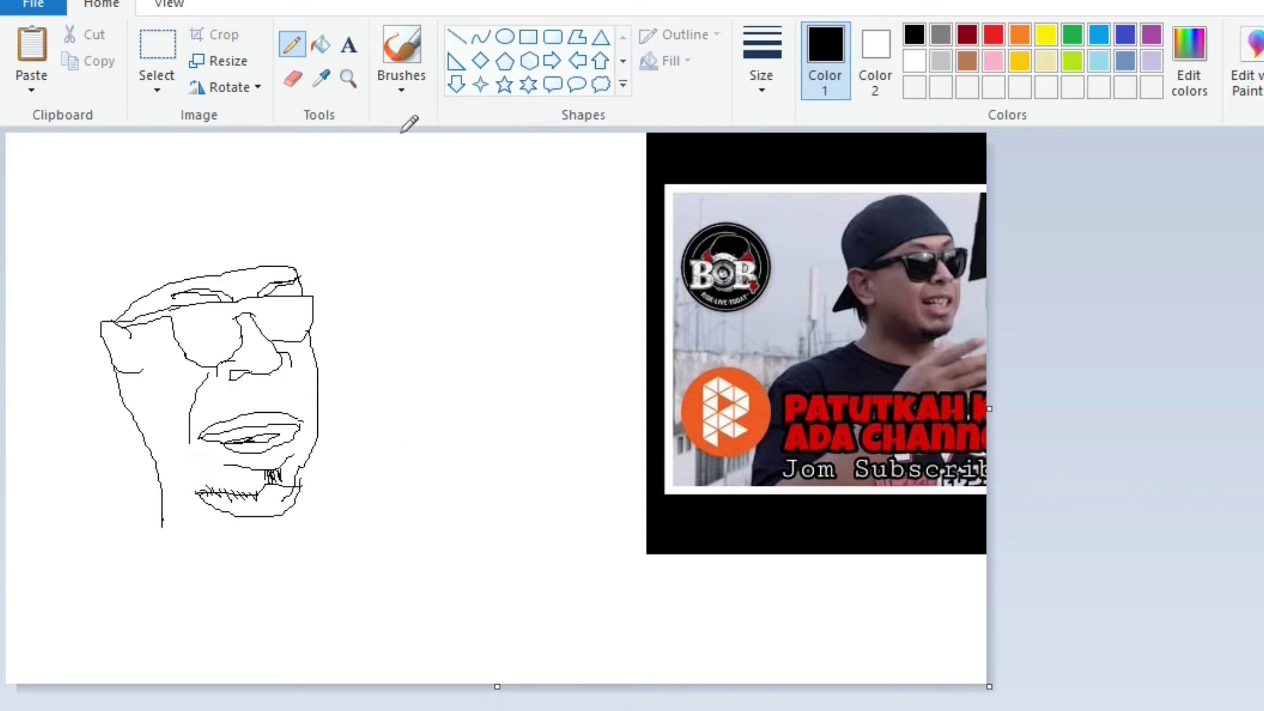
Erase the face line below the ear and redraw it slightly further inward down to the neck
left_click(293, 80)
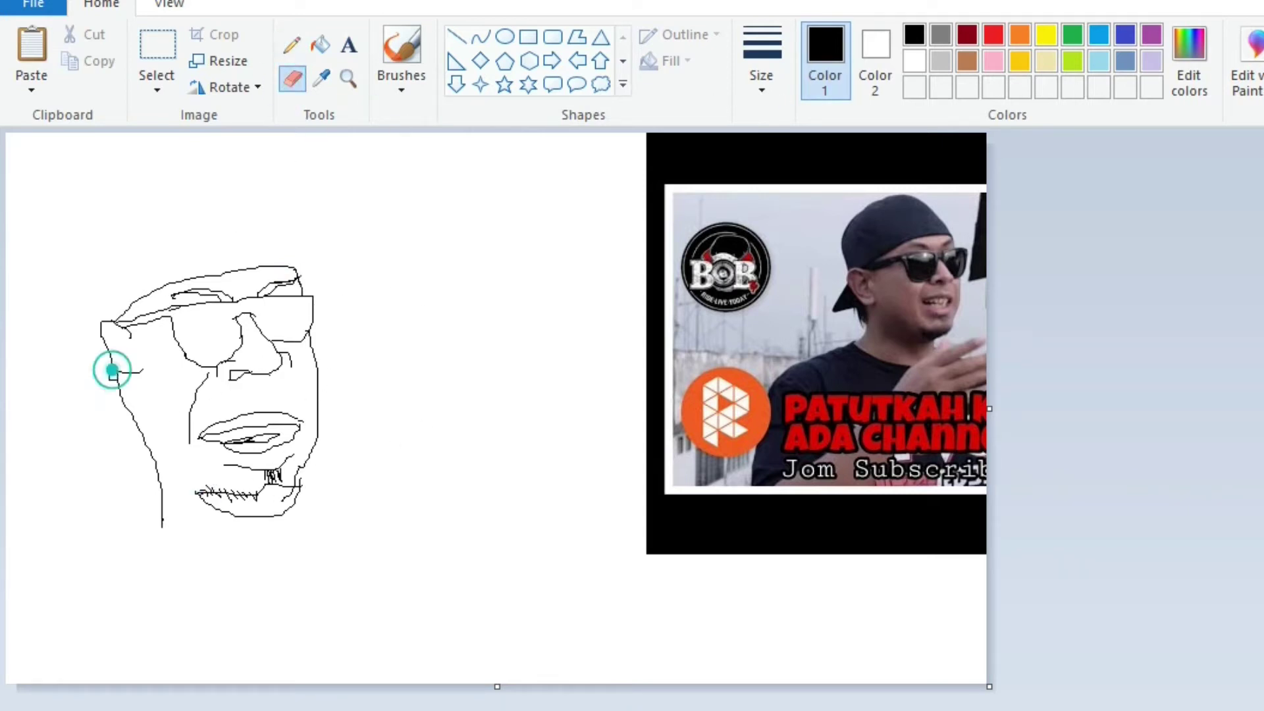
left_click(291, 44)
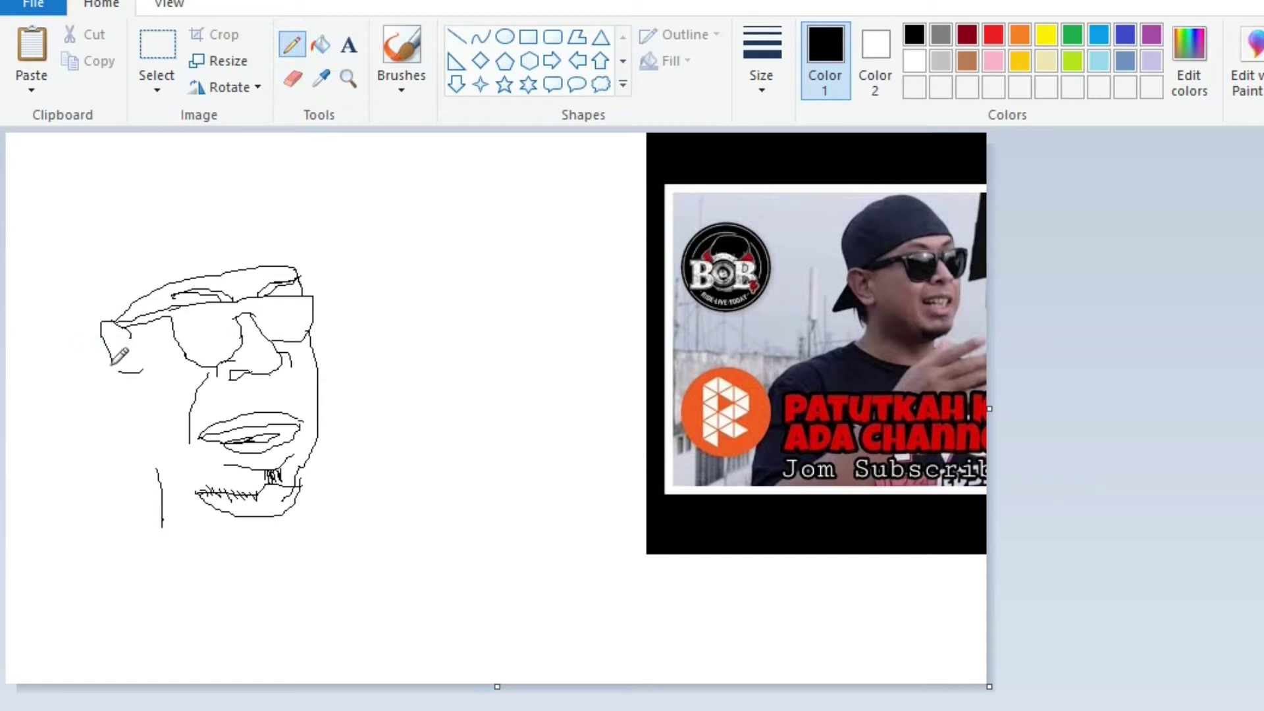
mouse_move(131, 374)
left_mouse_down()
mouse_move(156, 418)
mouse_move(164, 484)
left_mouse_up()
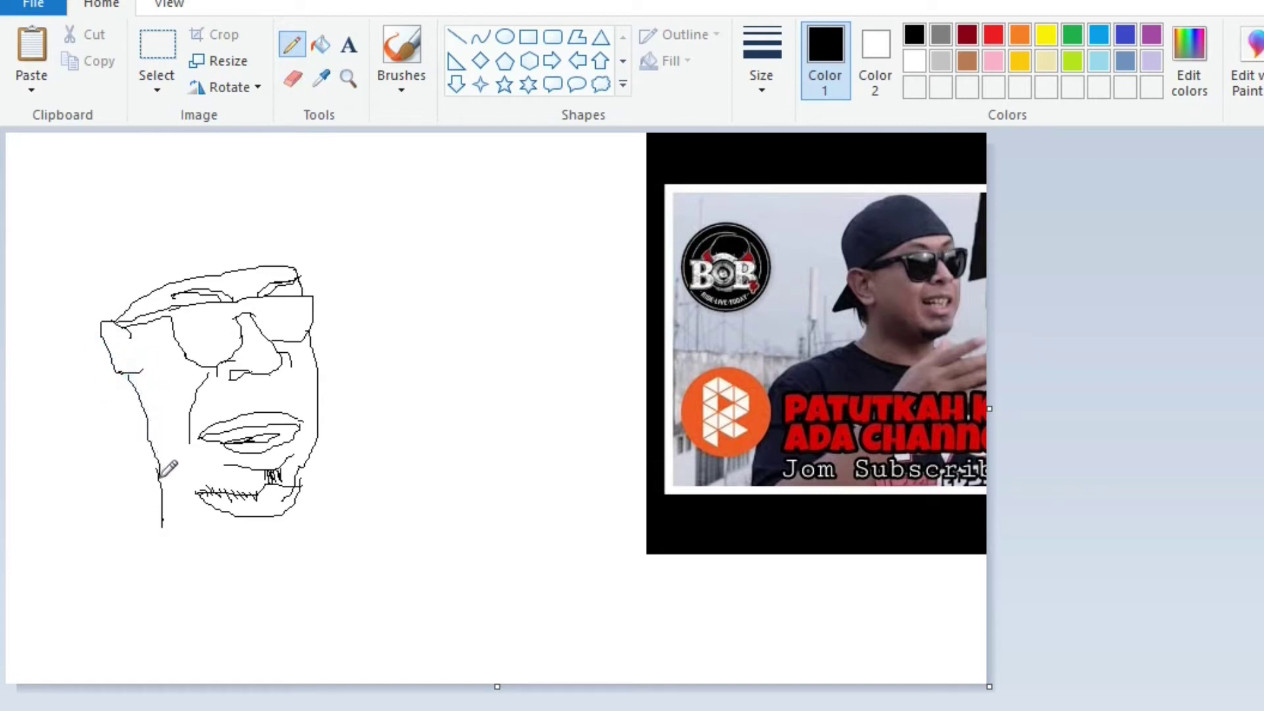
Erase the redrawn face and neck line below the ear
left_click(293, 80)
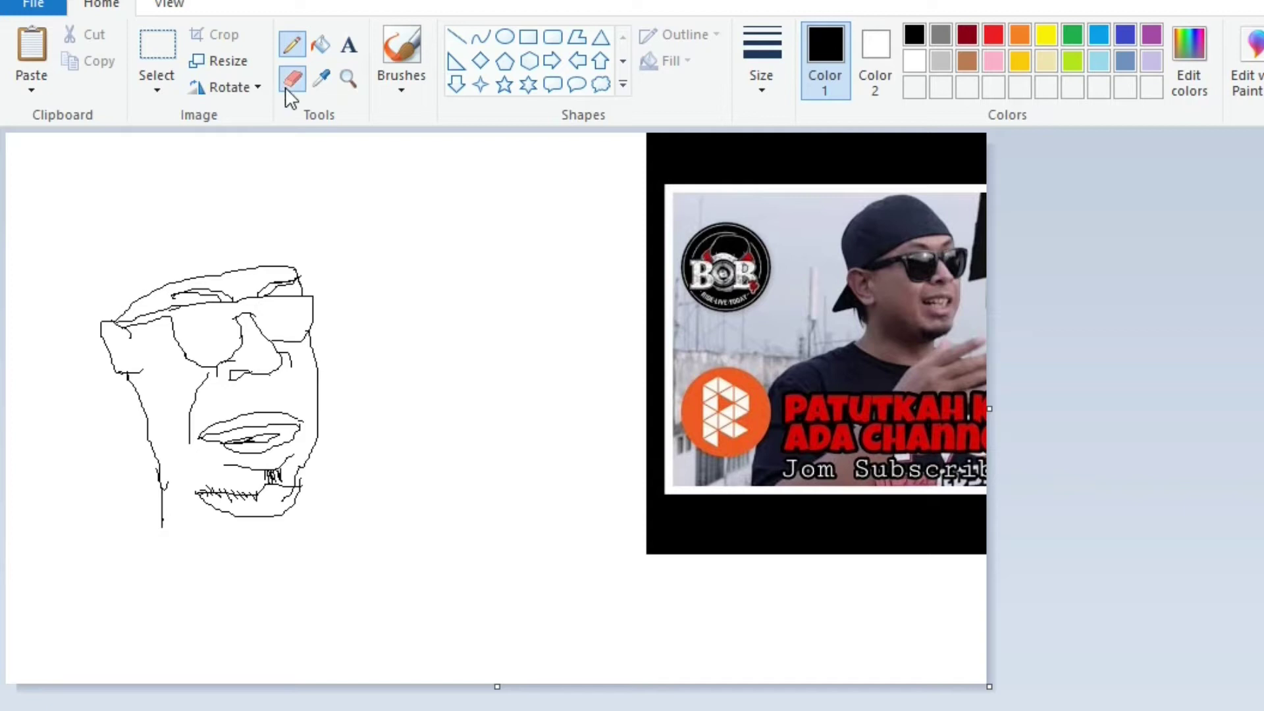
left_click(292, 45)
left_click(293, 80)
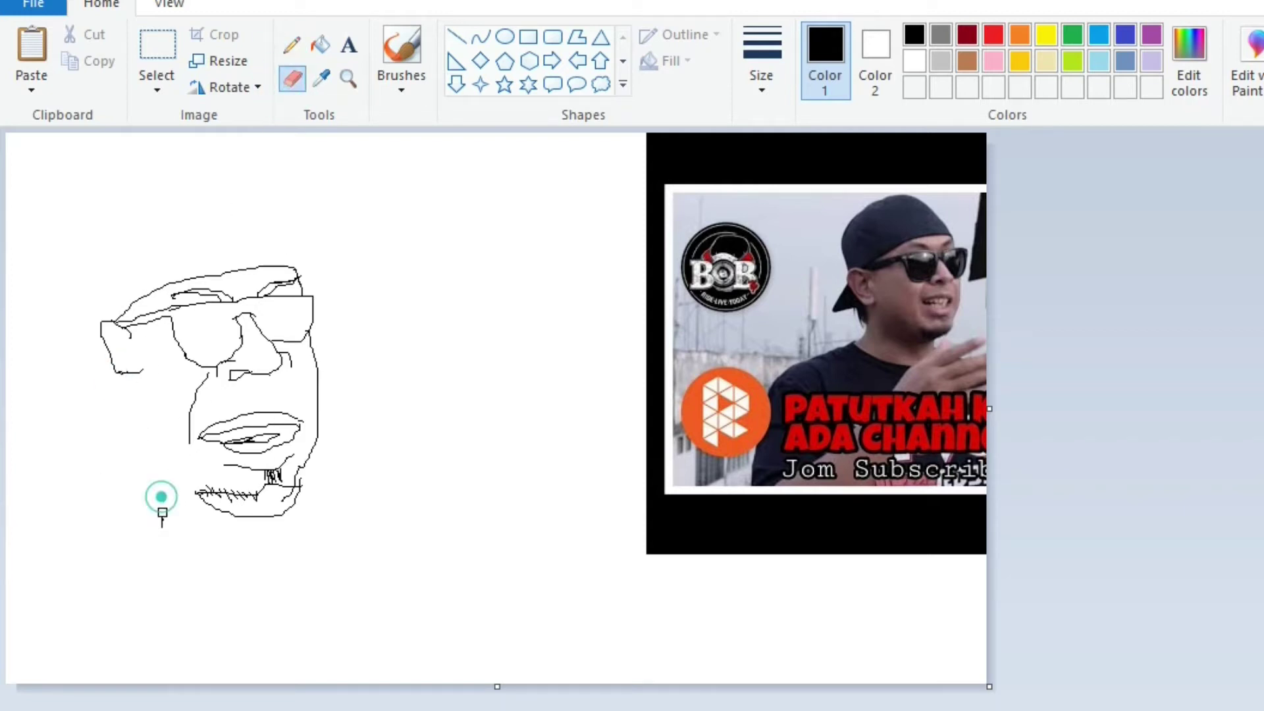
Outline the rounded crown of the cap, and draw the inner ear detail with the neck line running down from the ear
left_click(292, 45)
mouse_move(298, 267)
left_mouse_down()
mouse_move(290, 234)
mouse_move(253, 206)
mouse_move(192, 199)
mouse_move(125, 225)
mouse_move(102, 320)
left_mouse_up()
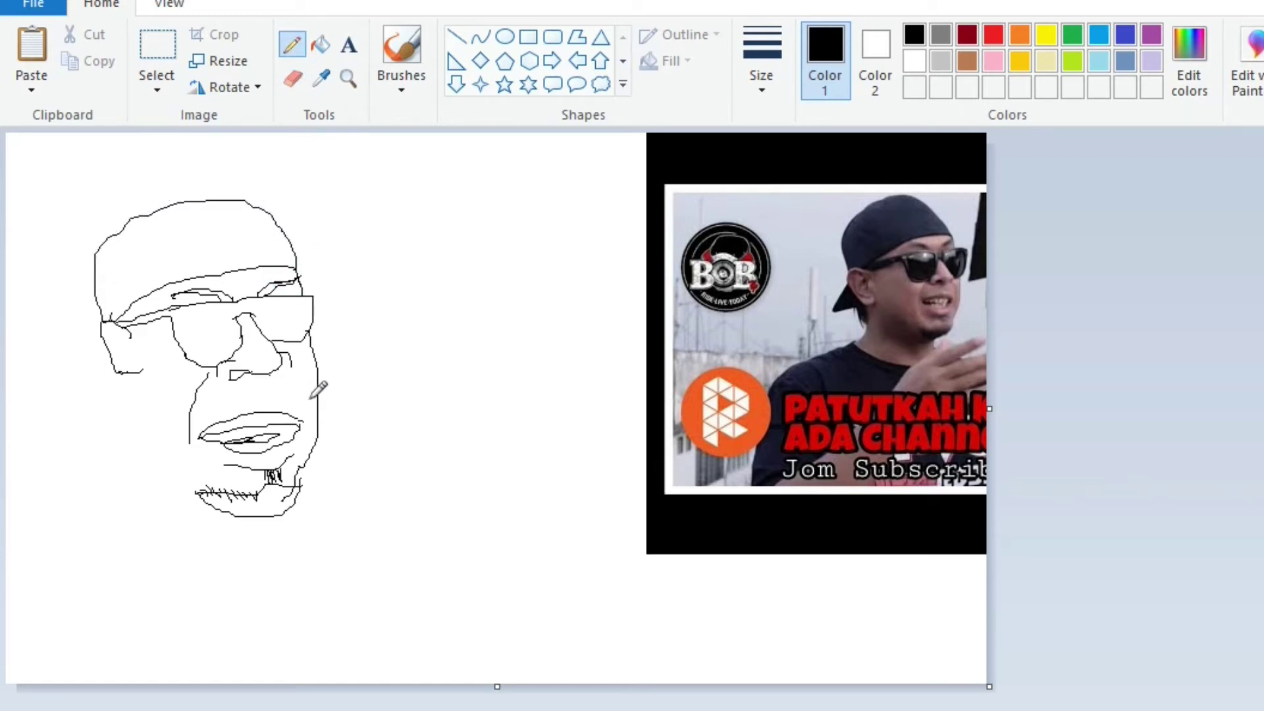
left_click_drag(119, 328, 141, 371)
mouse_move(123, 371)
left_mouse_down()
mouse_move(142, 452)
mouse_move(126, 497)
left_mouse_up()
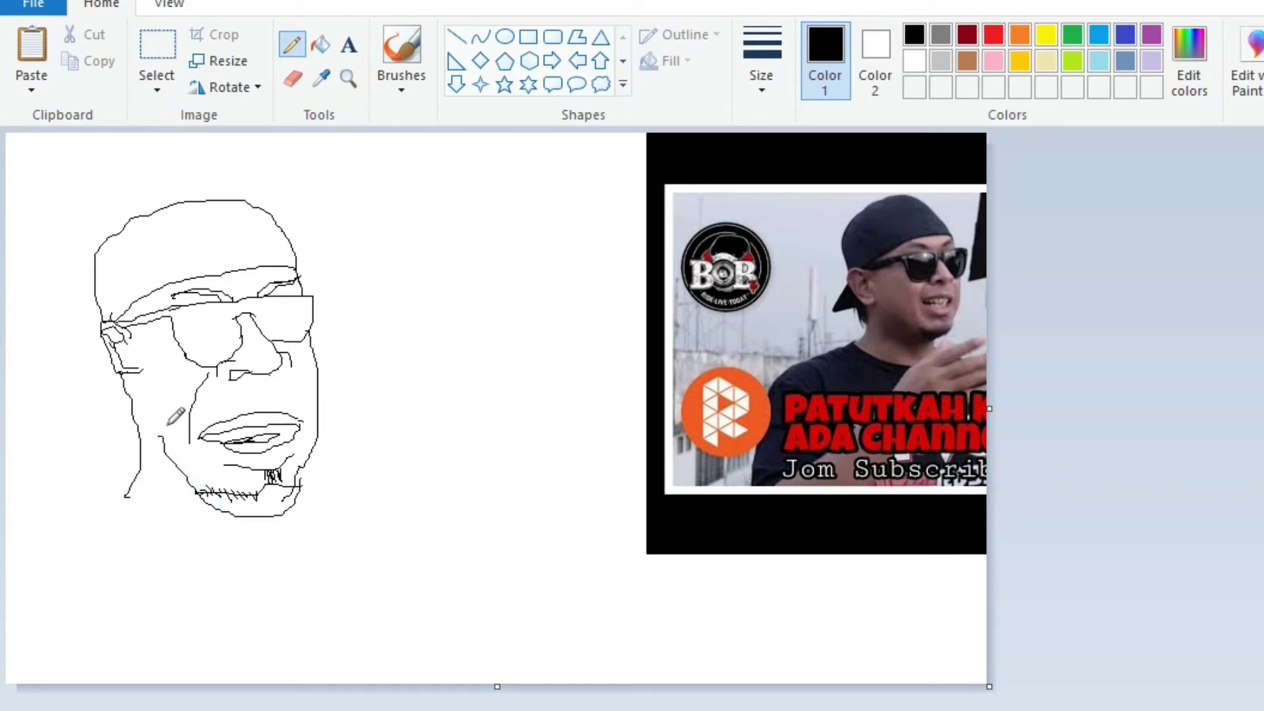
Draw the jawline curving up from the chin, and add the backward cap's brim behind the ear
left_click(196, 499)
left_click_drag(197, 491, 165, 459)
mouse_move(104, 320)
left_mouse_down()
mouse_move(60, 378)
mouse_move(91, 415)
mouse_move(134, 416)
left_mouse_up()
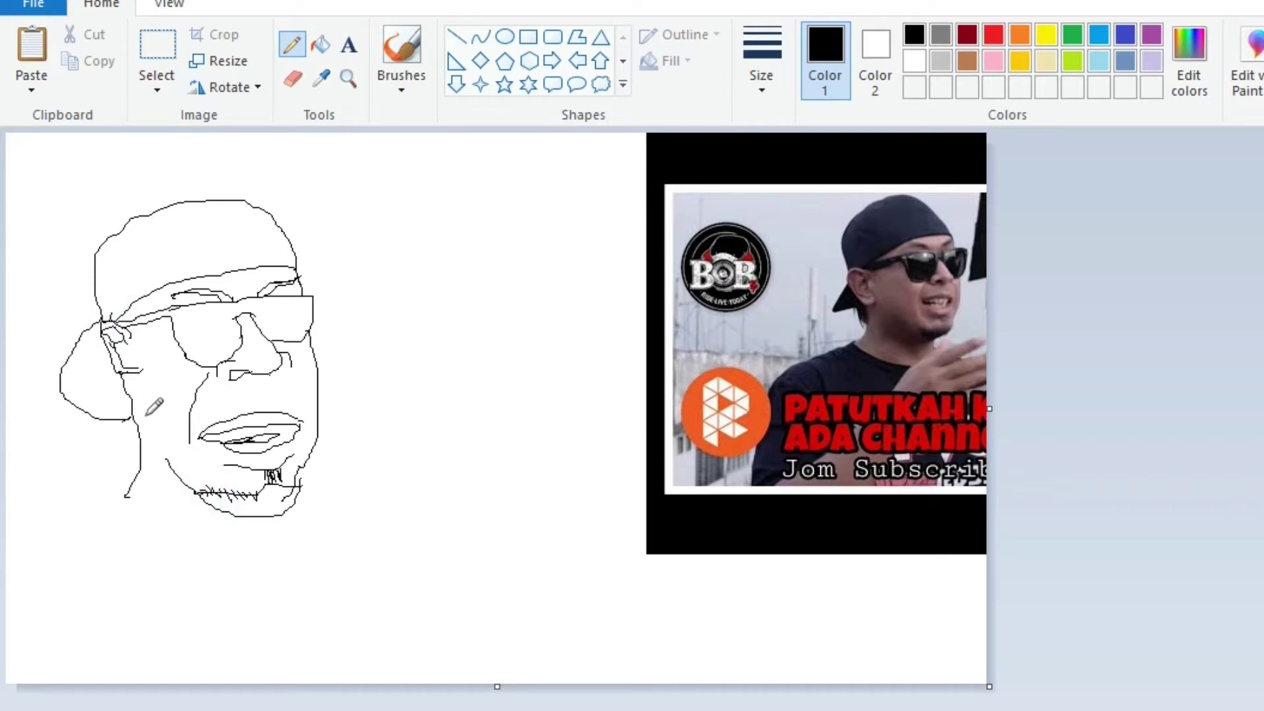
Erase the open lips and redraw the mouth as a single closed line, repairing the adjoining face contour
left_click(292, 78)
mouse_move(229, 451)
left_mouse_down()
mouse_move(284, 428)
mouse_move(211, 424)
mouse_move(303, 424)
mouse_move(268, 408)
mouse_move(294, 405)
left_mouse_up()
left_click(292, 45)
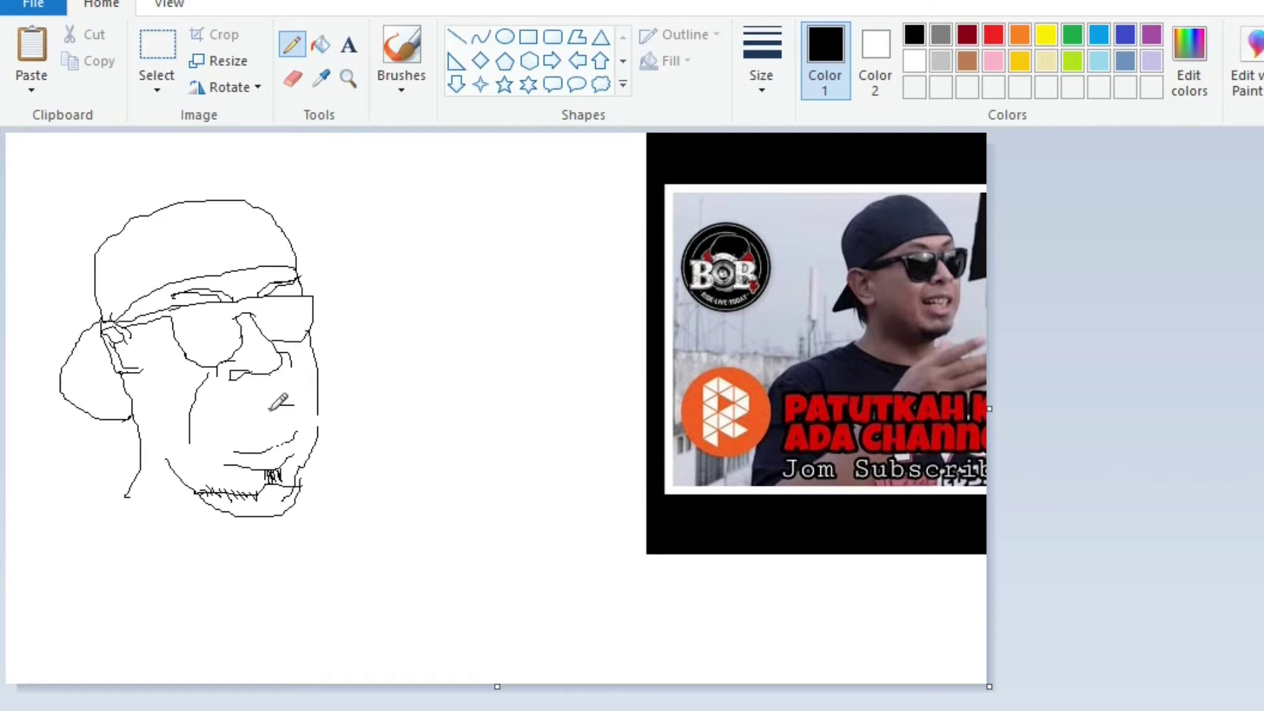
left_click_drag(245, 409, 209, 421)
left_click(318, 411)
Shade the hair behind and below the ear with dense vertical pencil strokes
mouse_move(126, 394)
left_mouse_down()
mouse_move(130, 433)
mouse_move(119, 432)
left_mouse_up()
left_click_drag(119, 388, 114, 428)
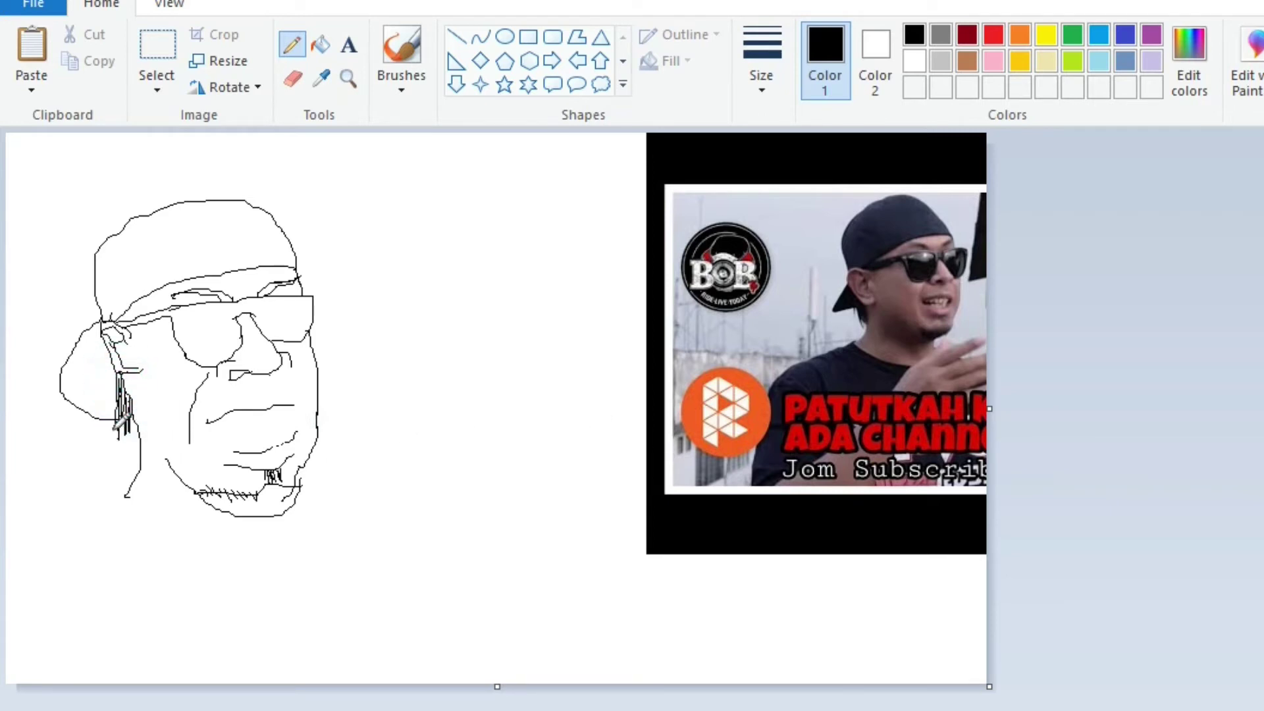
left_click_drag(119, 376, 121, 403)
left_click_drag(109, 332, 103, 357)
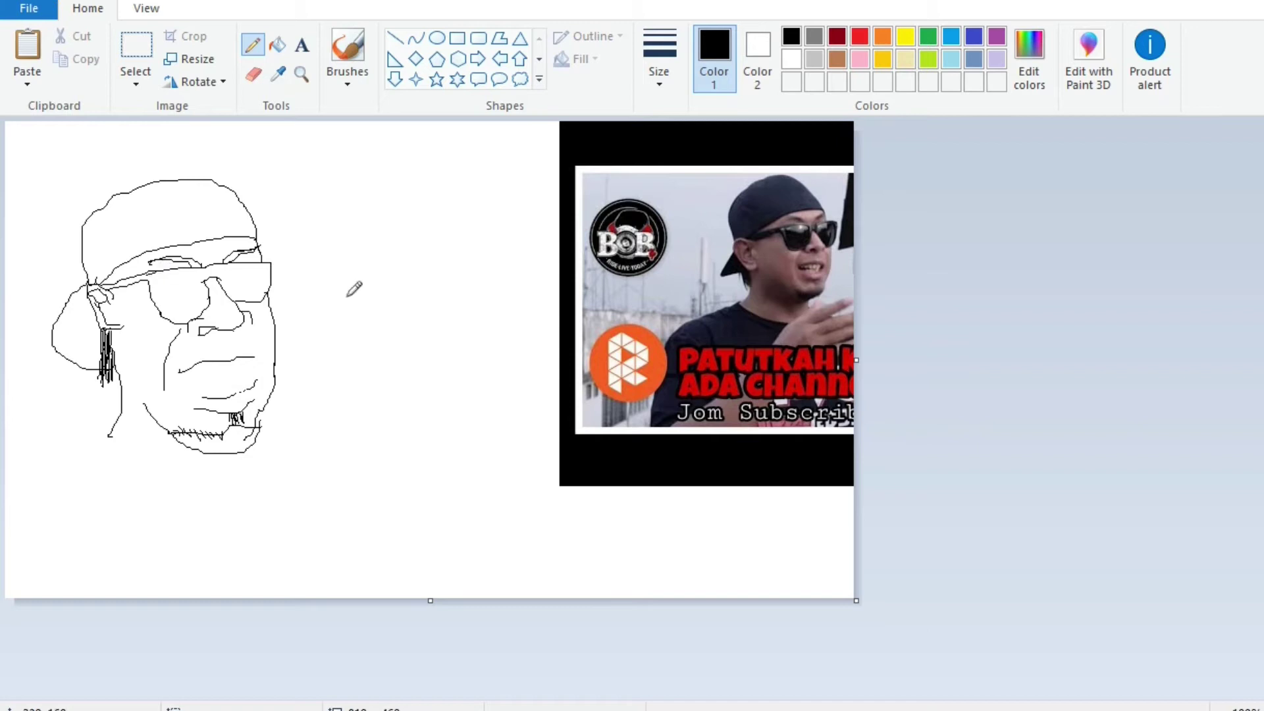
Extend the hair shading behind the ear and draw the inner rim of the nearer sunglasses lens
left_click(301, 75)
left_click(214, 276)
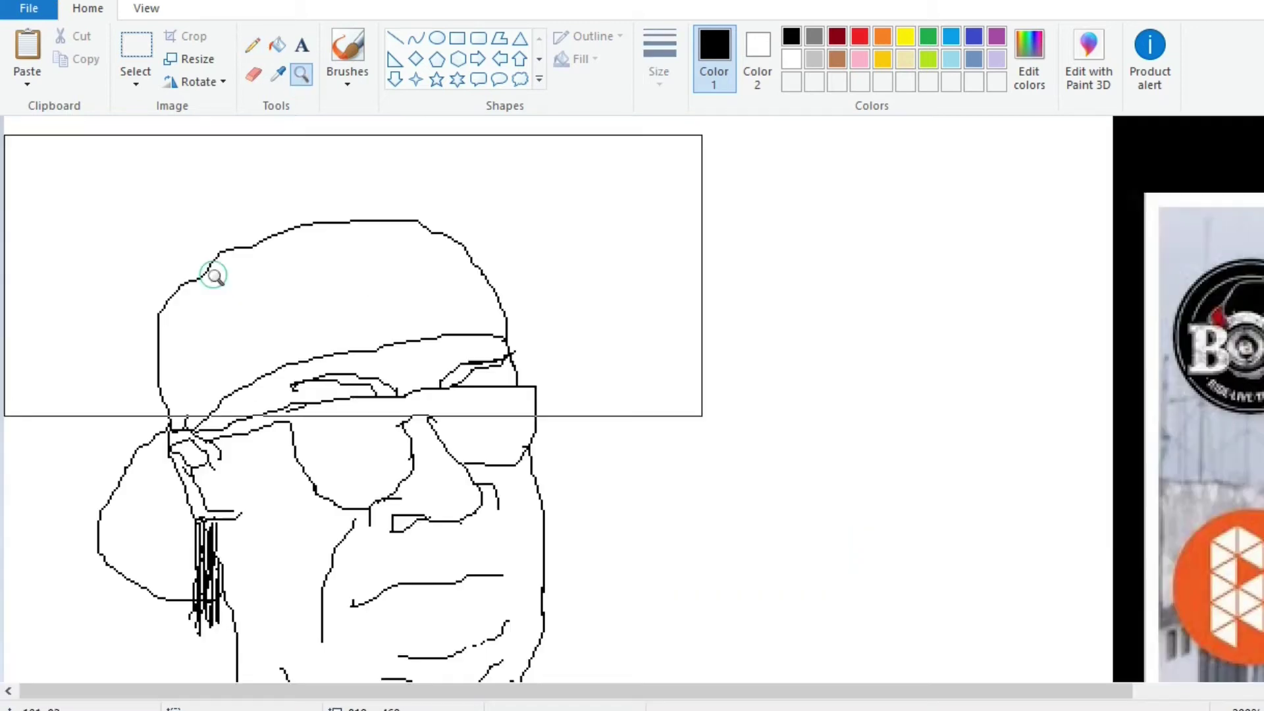
right_click(363, 384)
left_click(226, 315)
left_click(253, 45)
left_click_drag(227, 436, 217, 443)
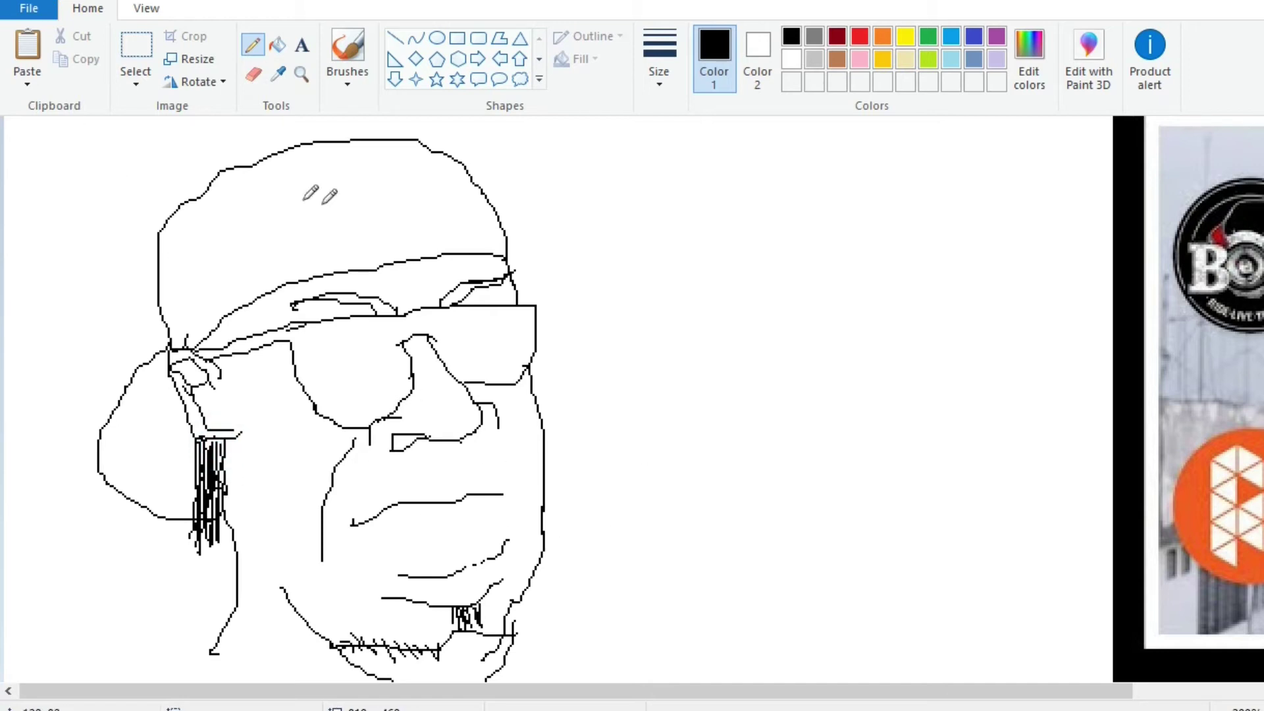
left_click_drag(301, 334, 377, 325)
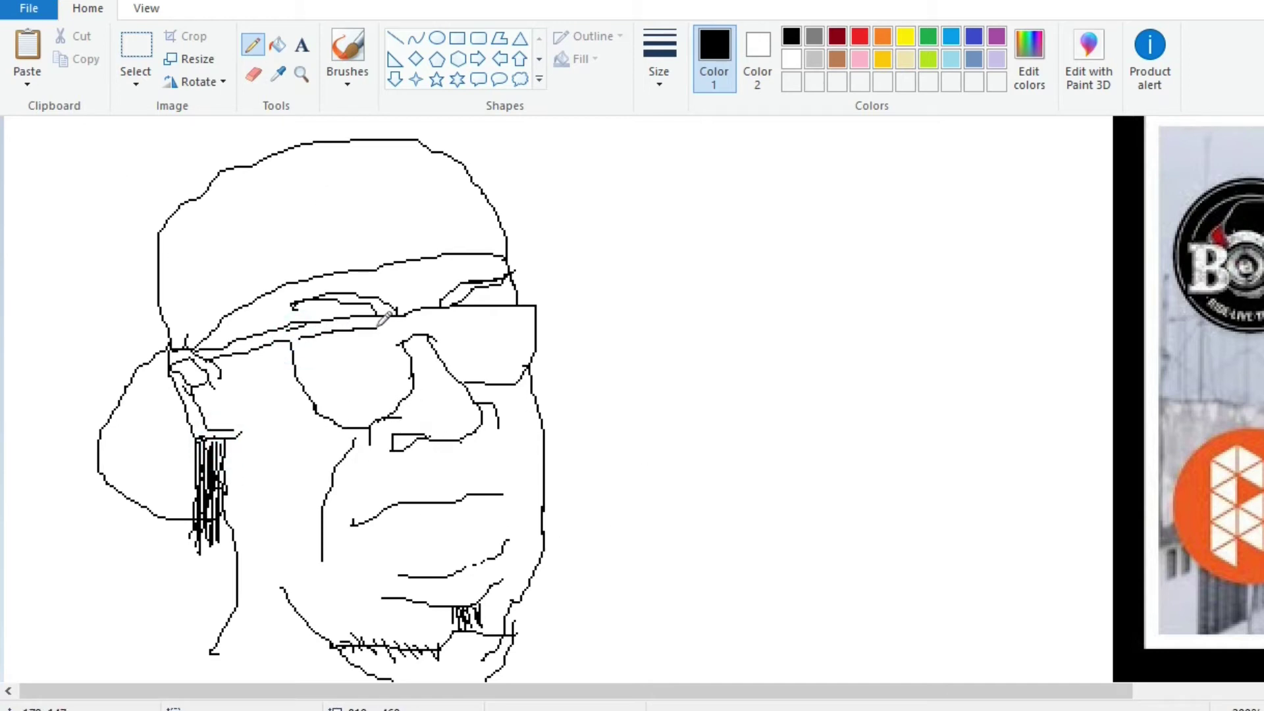
mouse_move(538, 692)
left_mouse_down()
mouse_move(779, 696)
mouse_move(579, 692)
left_mouse_up()
mouse_move(338, 327)
left_mouse_down()
mouse_move(353, 391)
mouse_move(326, 412)
mouse_move(282, 413)
mouse_move(246, 333)
left_mouse_up()
mouse_move(473, 691)
left_mouse_down()
mouse_move(697, 676)
mouse_move(545, 685)
left_mouse_up()
mouse_move(161, 320)
left_mouse_down()
mouse_move(188, 335)
mouse_move(180, 323)
left_mouse_up()
Erase the stray frame lines where the temple arm meets the nearer lens and redraw that corner
left_click(252, 74)
left_click(659, 66)
left_click(661, 116)
left_click(252, 45)
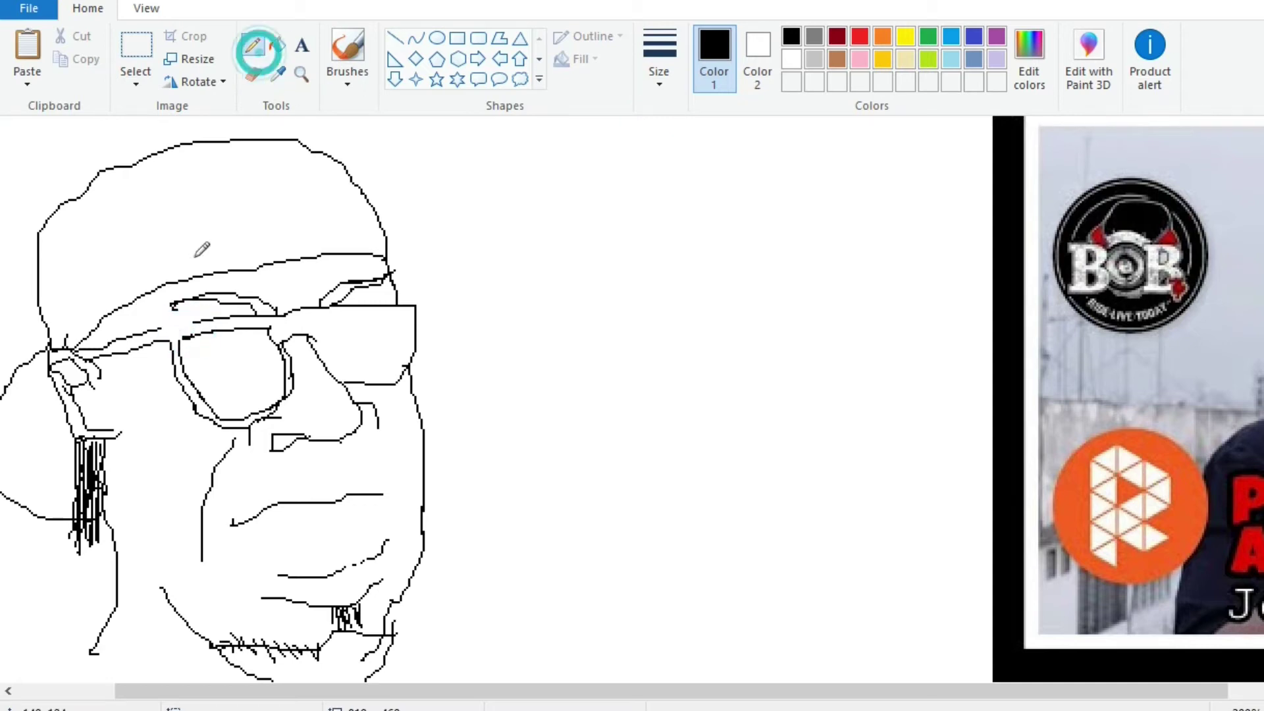
mouse_move(161, 329)
left_mouse_down()
mouse_move(193, 323)
mouse_move(176, 332)
mouse_move(187, 337)
left_mouse_up()
Draw the inner upper rim of the farther sunglasses lens, undoing a misplaced stroke
mouse_move(313, 323)
left_mouse_down()
mouse_move(364, 377)
mouse_move(414, 360)
mouse_move(422, 309)
left_mouse_up()
key("ctrl+z")
mouse_move(449, 687)
left_mouse_down()
mouse_move(594, 681)
mouse_move(503, 688)
left_mouse_up()
mouse_move(255, 348)
left_mouse_down()
mouse_move(254, 312)
mouse_move(351, 308)
left_mouse_up()
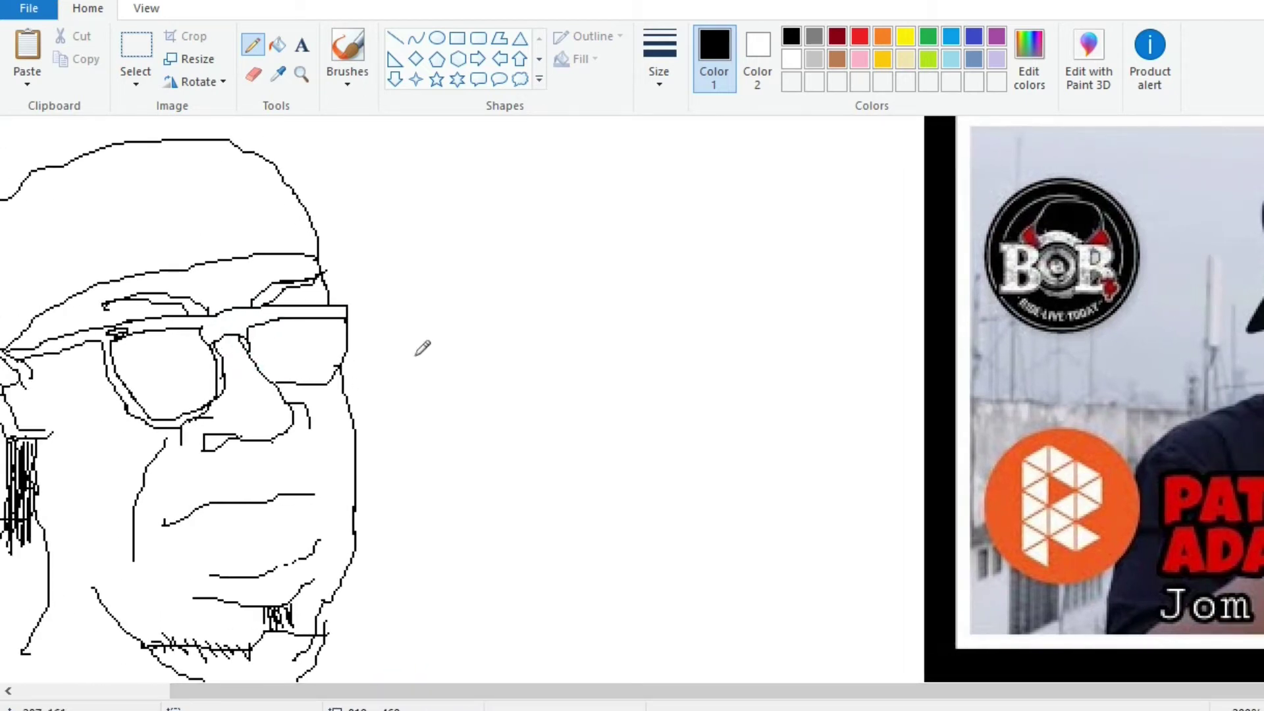
Cut out the man's head and shoulders from the reference photo and place the piece beside the drawing
left_click(135, 51)
left_click_drag(703, 694, 800, 692)
left_click_drag(1080, 121, 1263, 448)
left_click_drag(1247, 330, 576, 330)
scroll(536, 615, "left", 5)
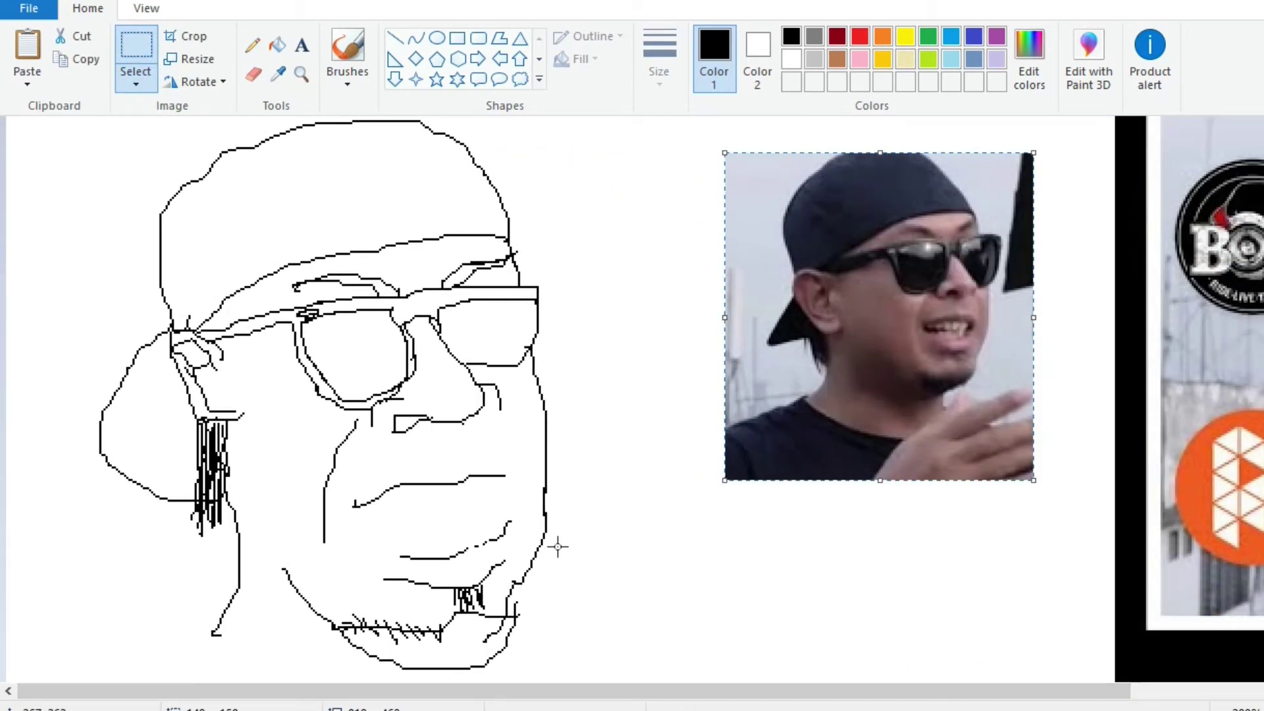
Erase the closed mouth line from the face
left_click(253, 74)
left_click_drag(354, 505, 466, 480)
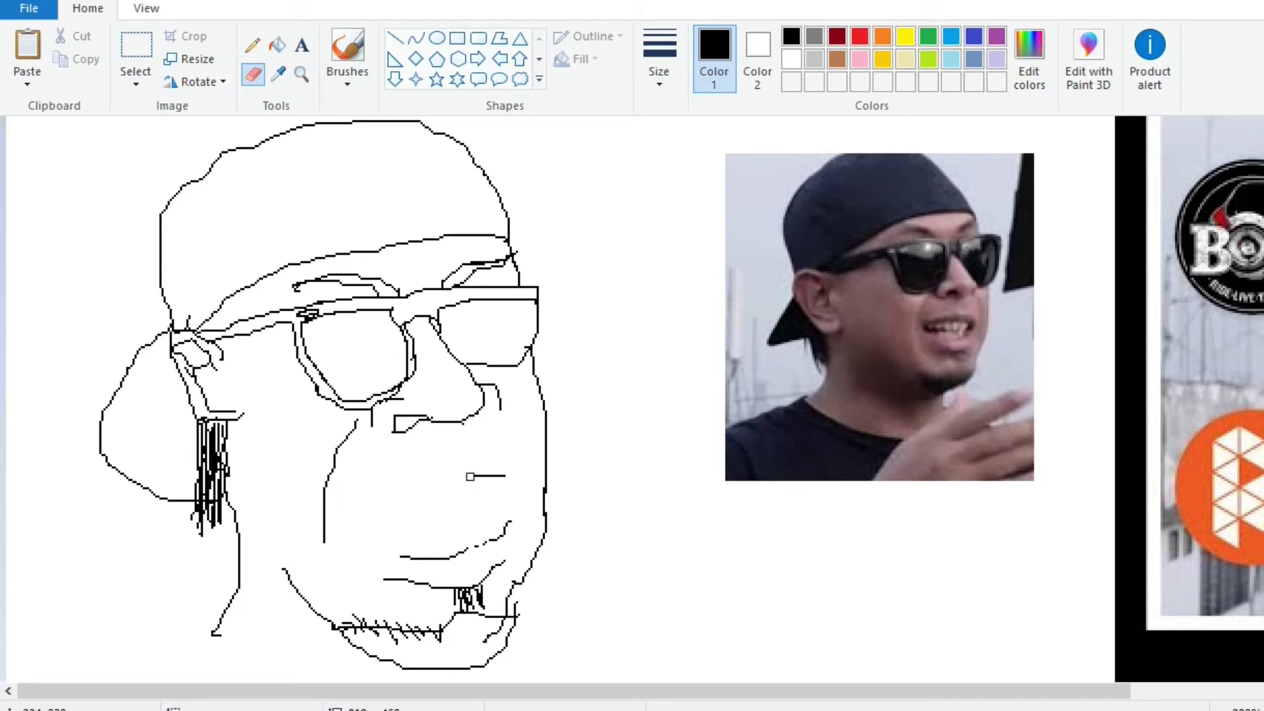
scroll(618, 522, "down", 2)
scroll(572, 559, "up", 2)
Redraw the cap brim's lower edge as a rounded curve, and erase its old line and the lower cheek contour
left_click(252, 45)
mouse_move(229, 487)
left_mouse_down()
mouse_move(227, 520)
mouse_move(220, 428)
mouse_move(187, 468)
mouse_move(210, 471)
mouse_move(186, 469)
mouse_move(230, 430)
mouse_move(162, 473)
mouse_move(123, 476)
left_mouse_up()
left_click(253, 74)
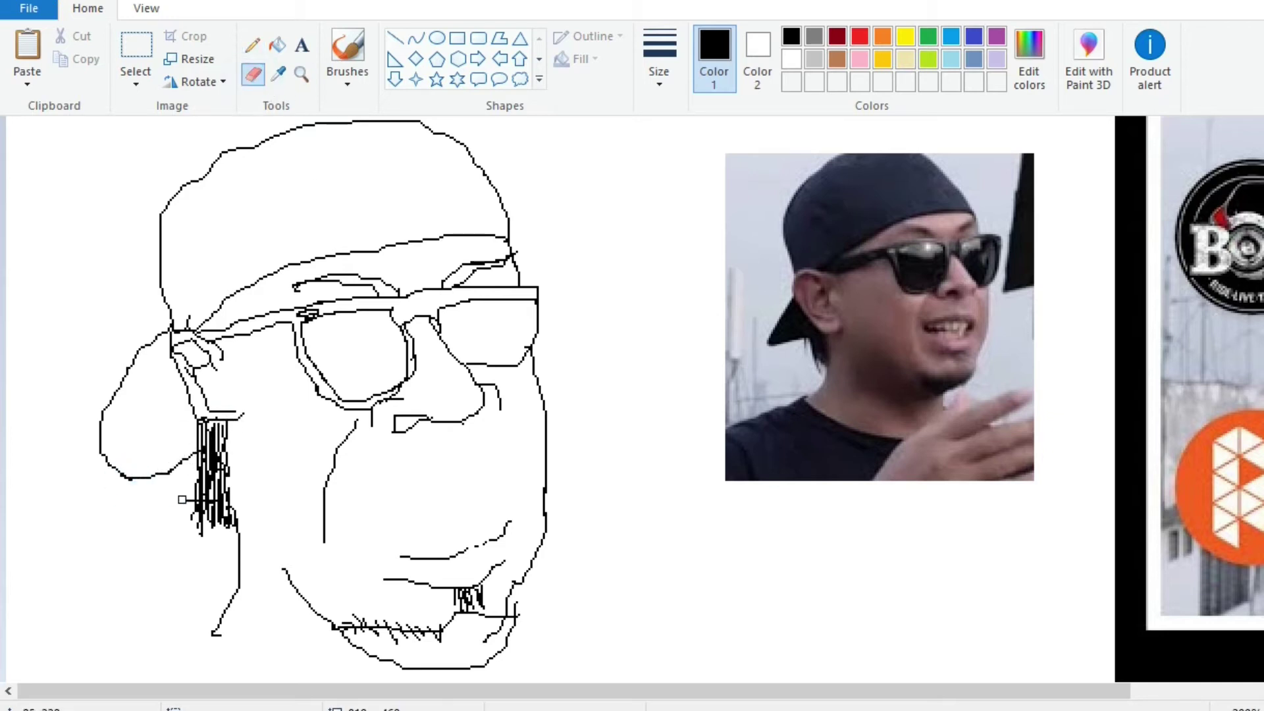
scroll(550, 527, "down", 2)
scroll(555, 518, "up", 2)
left_click_drag(483, 637, 542, 547)
Draw the upper lip as a double curve rising toward the far cheek, and erase the old line below it
left_click(252, 44)
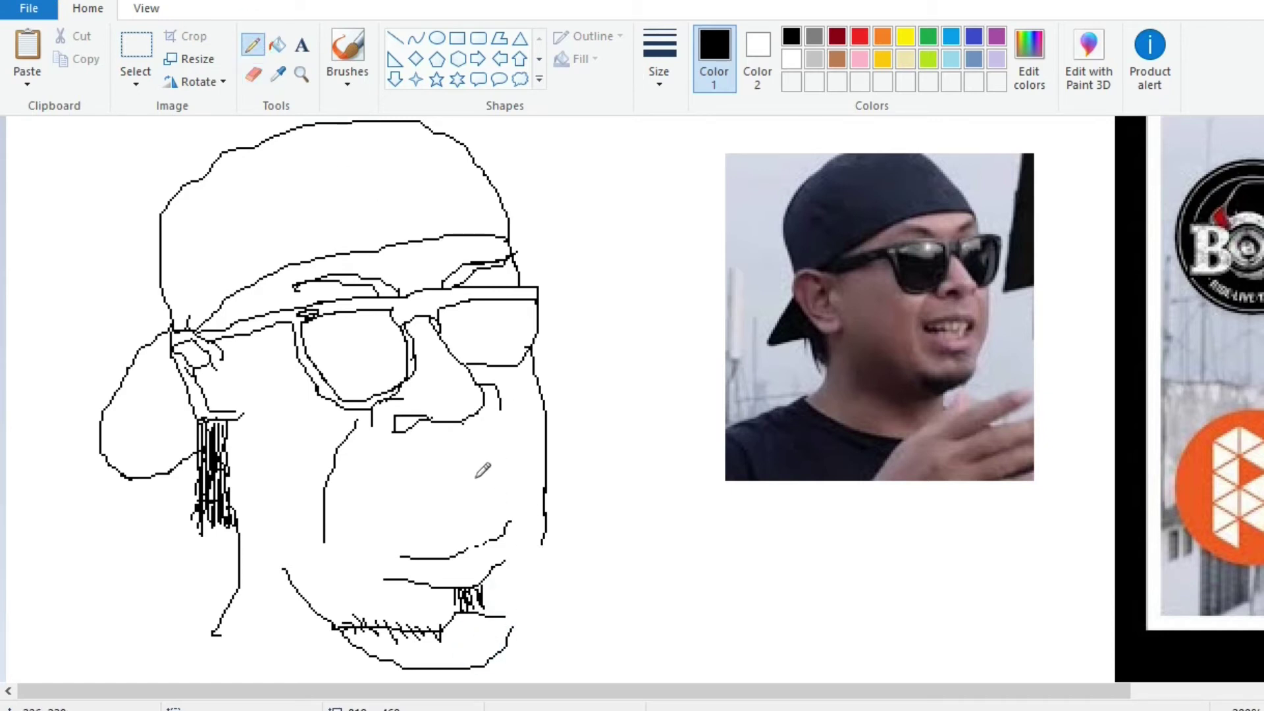
mouse_move(469, 462)
left_mouse_down()
mouse_move(510, 471)
mouse_move(478, 461)
mouse_move(390, 489)
left_mouse_up()
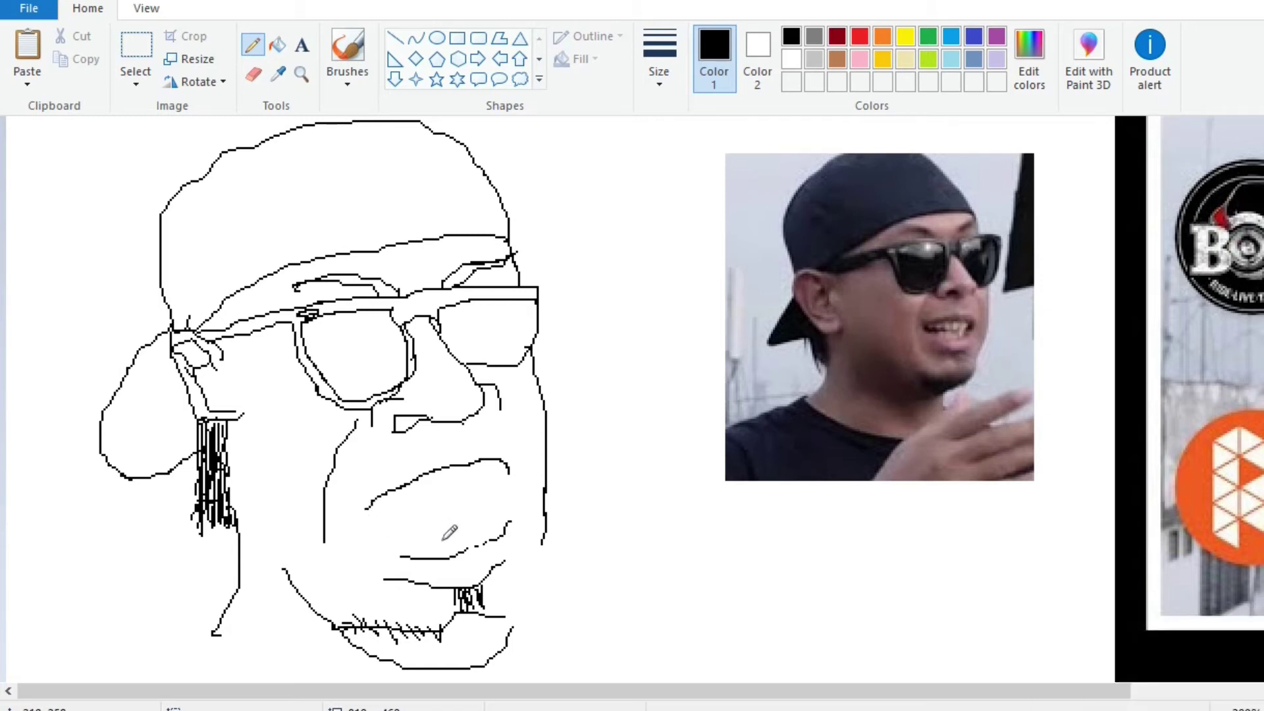
left_click(255, 79)
mouse_move(513, 522)
left_mouse_down()
mouse_move(487, 543)
mouse_move(401, 558)
left_mouse_up()
left_click(253, 46)
mouse_move(512, 471)
left_mouse_down()
mouse_move(480, 521)
mouse_move(497, 504)
mouse_move(491, 471)
mouse_move(365, 512)
left_mouse_up()
Complete the open mouth with a lower lip curve and a row of upper teeth
left_click(254, 74)
left_click(253, 45)
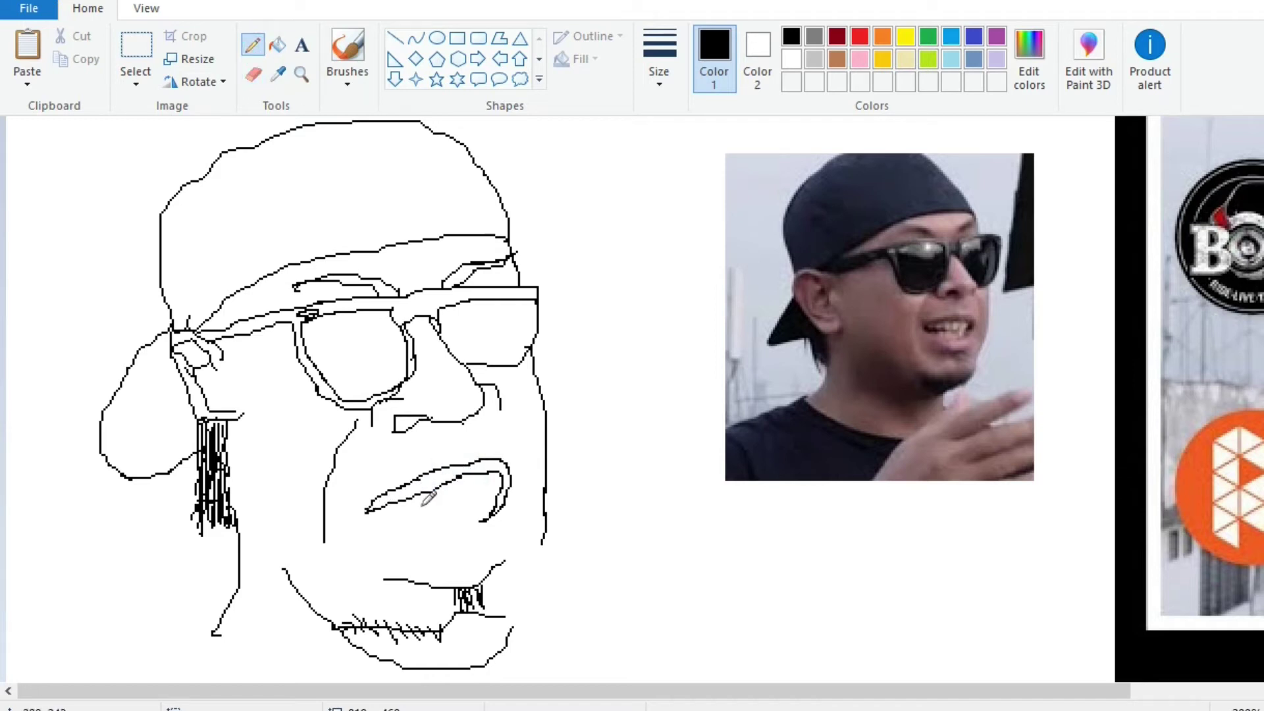
mouse_move(485, 518)
left_mouse_down()
mouse_move(419, 529)
mouse_move(369, 511)
mouse_move(491, 502)
mouse_move(504, 513)
mouse_move(397, 519)
mouse_move(497, 501)
mouse_move(494, 461)
mouse_move(492, 493)
mouse_move(420, 503)
left_mouse_up()
left_click(102, 2)
mouse_move(379, 506)
left_mouse_down()
mouse_move(458, 511)
mouse_move(492, 496)
mouse_move(502, 474)
mouse_move(493, 498)
mouse_move(503, 474)
mouse_move(388, 512)
mouse_move(427, 492)
mouse_move(427, 507)
mouse_move(441, 489)
mouse_move(447, 510)
mouse_move(459, 476)
mouse_move(469, 501)
mouse_move(462, 476)
mouse_move(487, 499)
left_mouse_up()
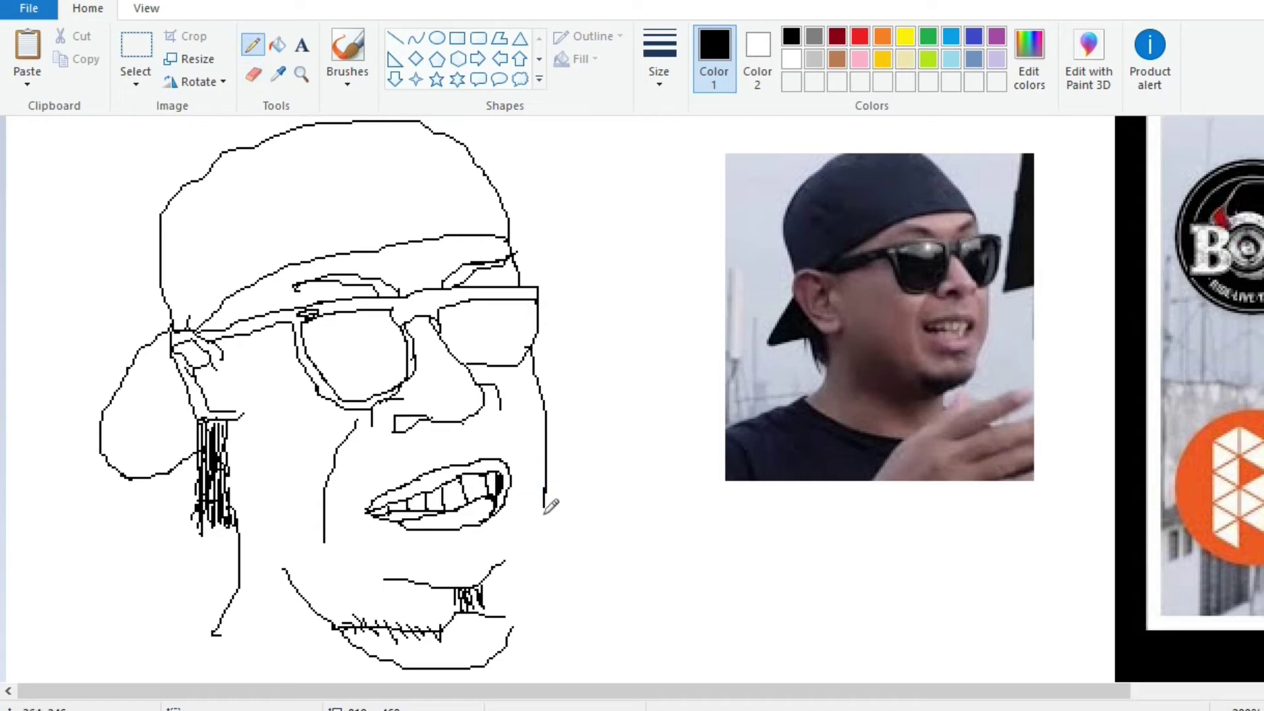
Redraw the contour from the far cheek down to the chin, and add the lower teeth dividers
left_click_drag(525, 562, 511, 629)
mouse_move(411, 509)
left_mouse_down()
mouse_move(412, 526)
mouse_move(450, 513)
mouse_move(451, 528)
left_mouse_up()
left_click_drag(460, 506, 469, 525)
left_click(74, 3)
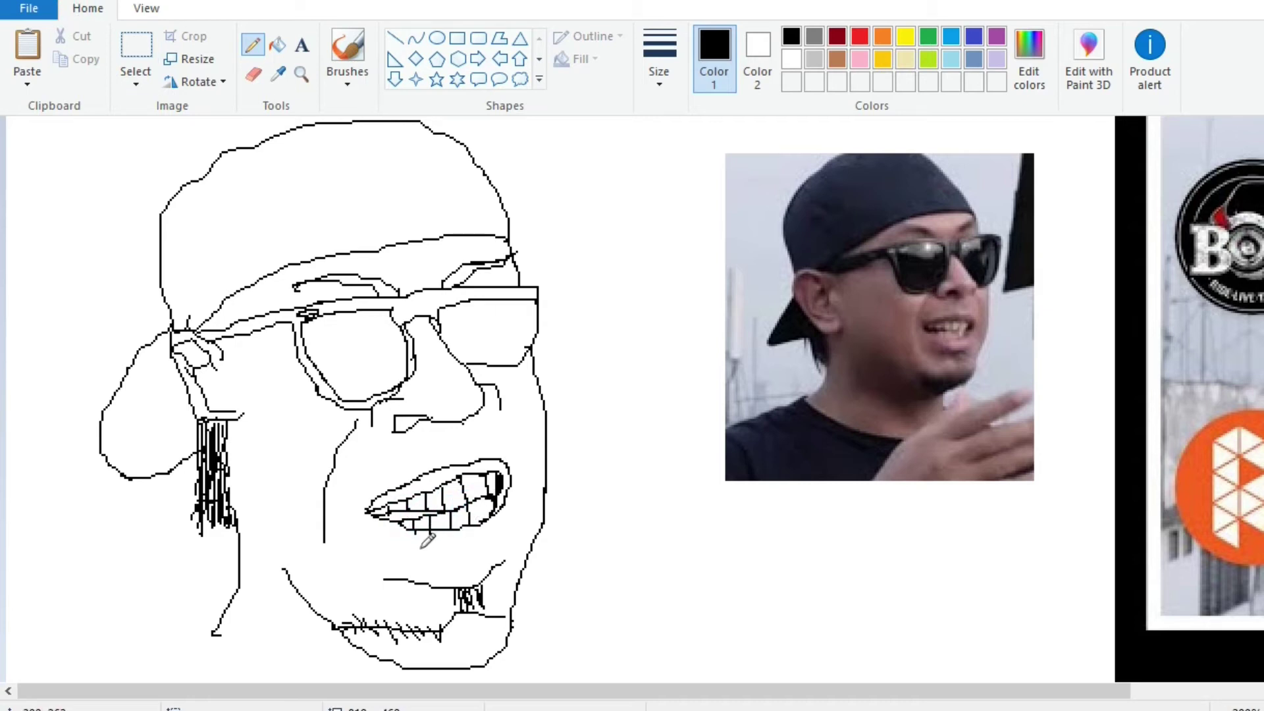
Erase the old lines and hatching below the mouth, and draw a short crease under the lower lip
left_click(254, 74)
left_click_drag(396, 579, 479, 598)
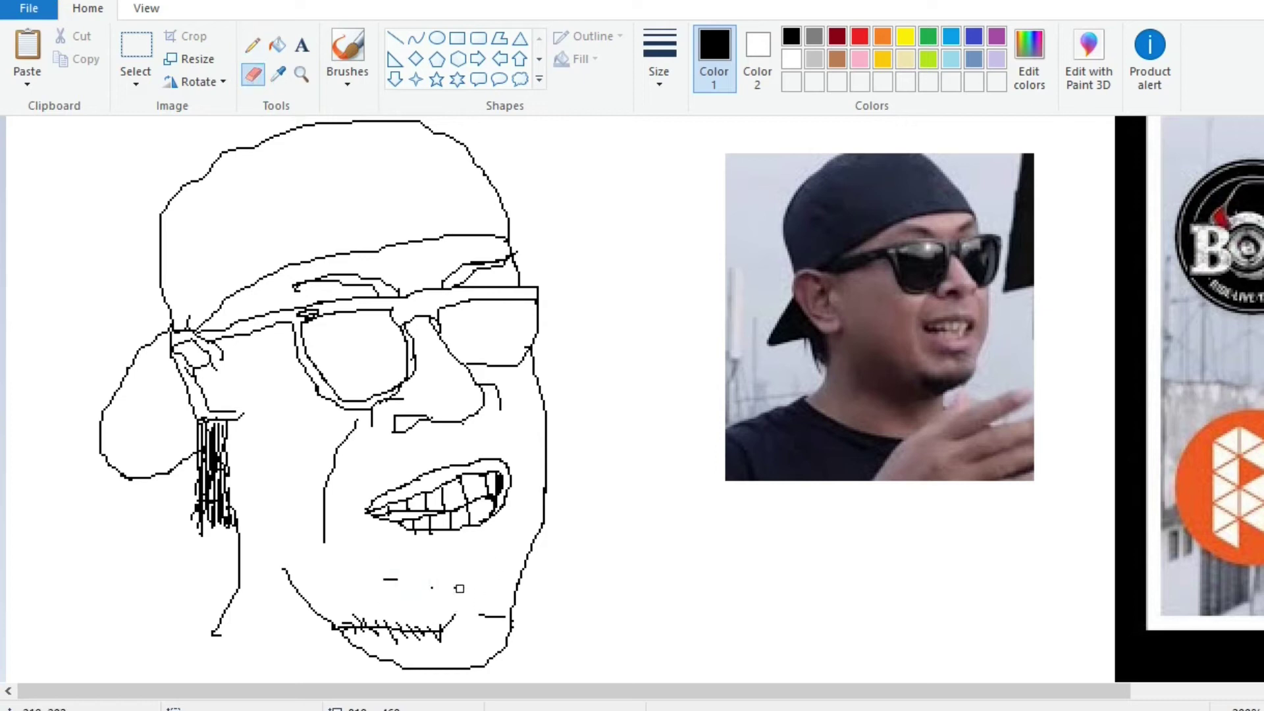
left_click(252, 45)
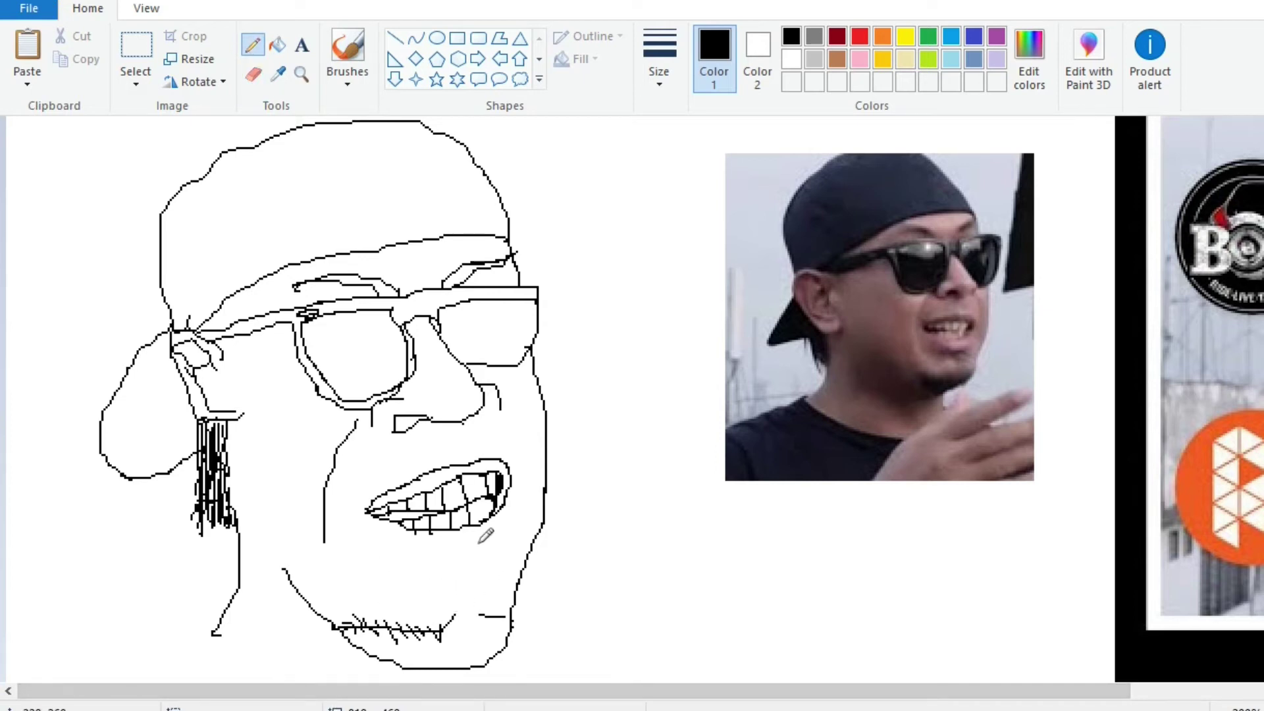
left_click_drag(485, 549, 421, 559)
Erase the beard hatching, the jawline, the chin outline and the lower part of the far cheek contour
left_click(253, 74)
left_click_drag(490, 615, 465, 601)
left_click_drag(282, 568, 283, 576)
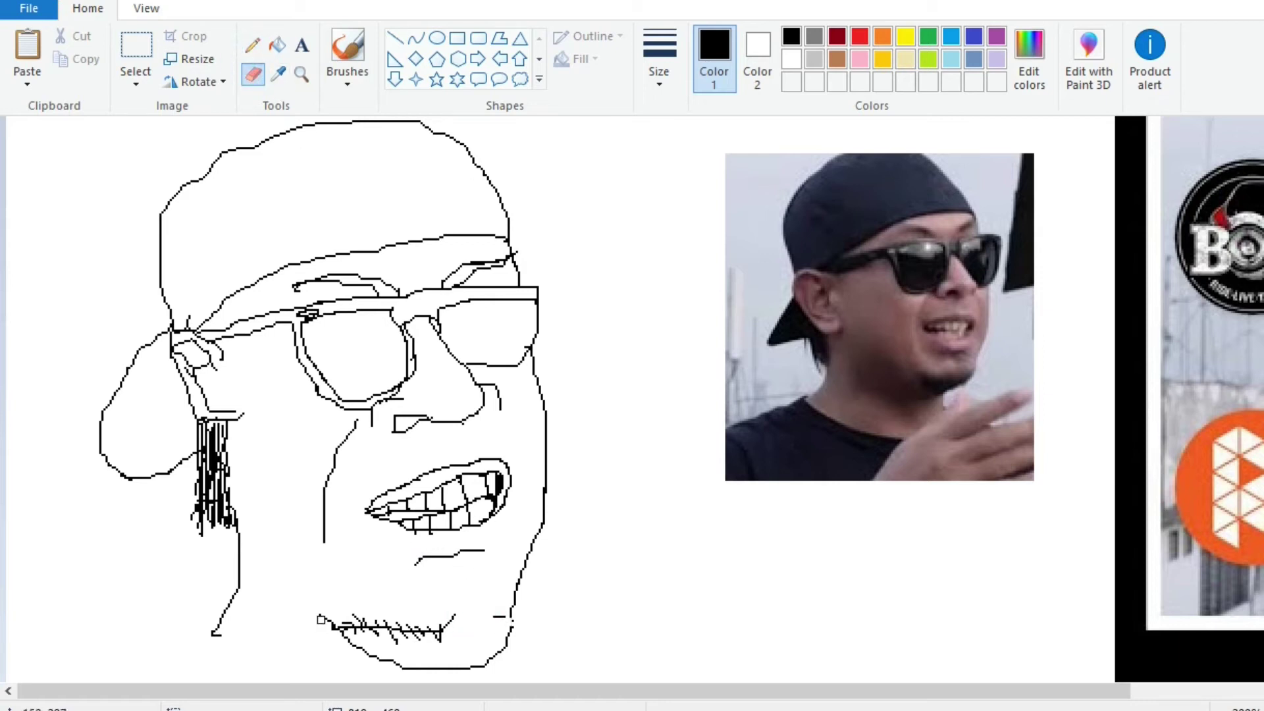
mouse_move(402, 665)
left_mouse_down()
mouse_move(519, 596)
mouse_move(402, 627)
mouse_move(359, 634)
left_mouse_up()
left_click_drag(505, 617, 538, 530)
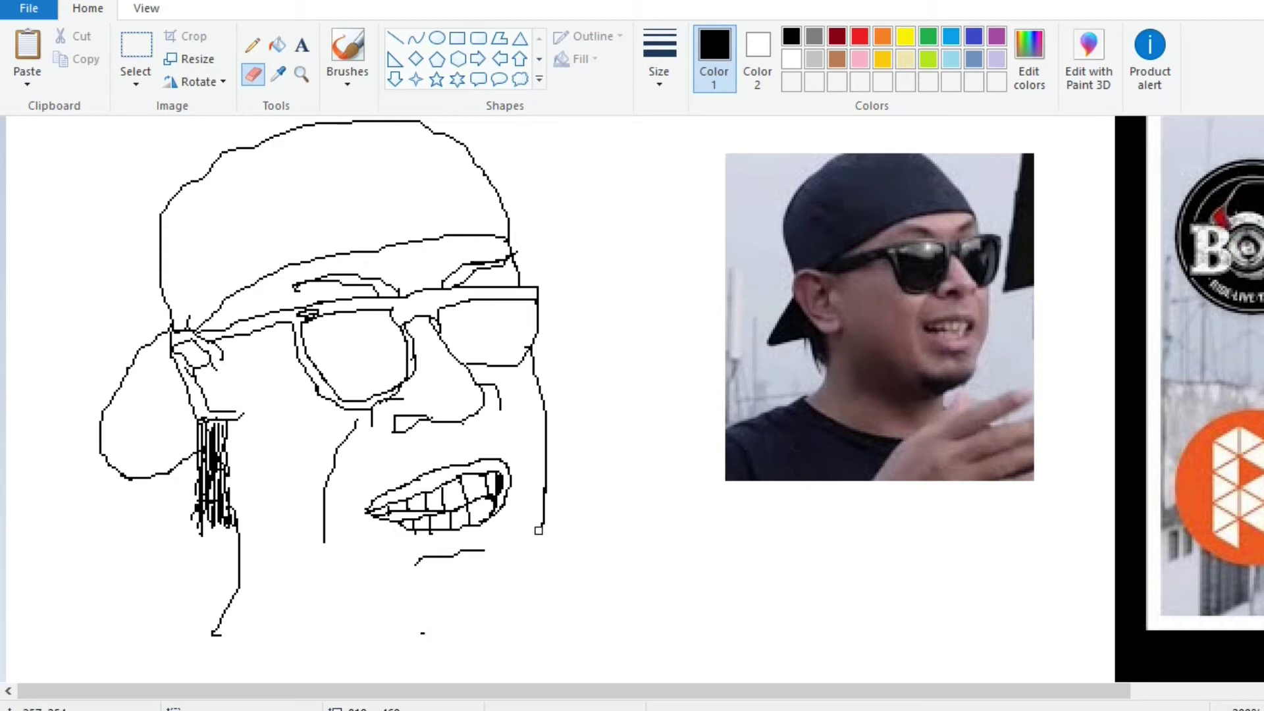
left_click_drag(541, 455, 542, 504)
Redraw the far cheek contour curving inward and down around the chin, undoing misplaced strokes
left_click(252, 45)
left_click_drag(545, 437, 531, 527)
key("ctrl+z")
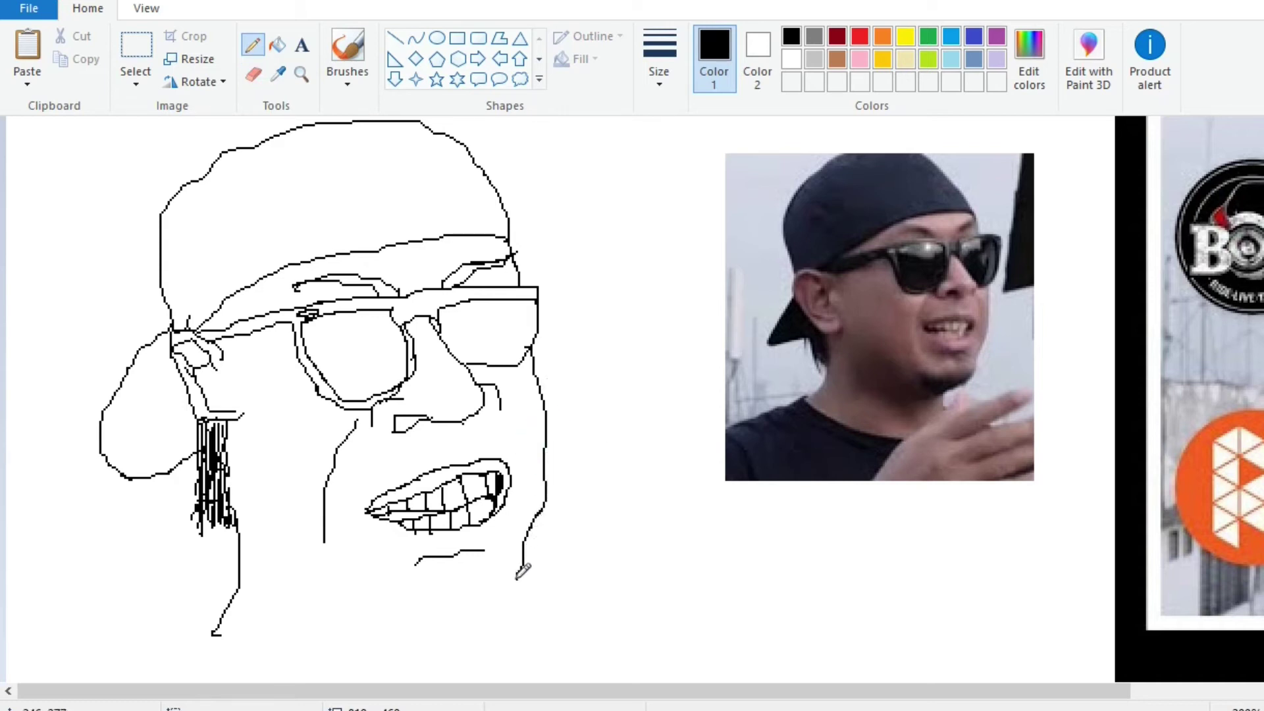
mouse_move(518, 577)
left_mouse_down()
mouse_move(469, 614)
mouse_move(522, 554)
mouse_move(501, 602)
mouse_move(456, 613)
mouse_move(489, 610)
mouse_move(484, 638)
left_mouse_up()
key("ctrl+z")
left_click_drag(483, 552, 524, 551)
Erase the crease below the mouth, and draw the goatee outline on the chin with a curved jawline beside it
left_click(253, 74)
left_click_drag(419, 568, 516, 554)
left_click(253, 45)
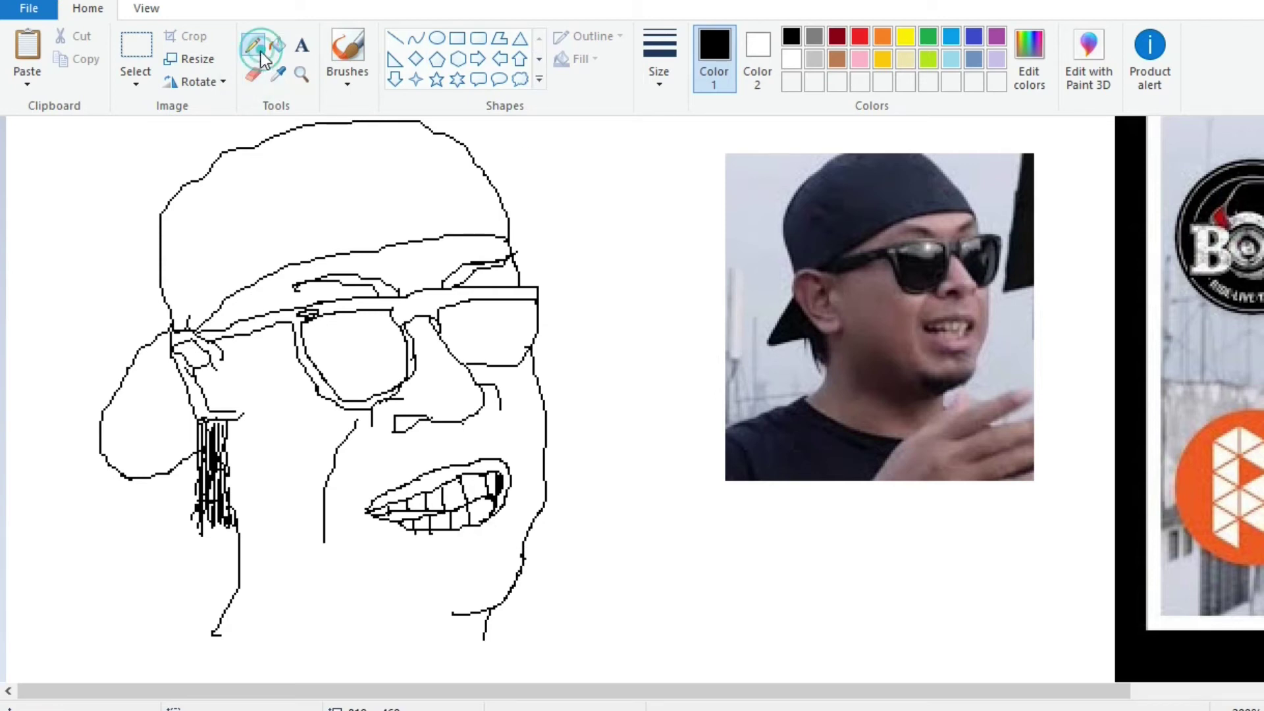
mouse_move(520, 574)
left_mouse_down()
mouse_move(353, 586)
mouse_move(404, 612)
mouse_move(474, 617)
mouse_move(519, 572)
left_mouse_up()
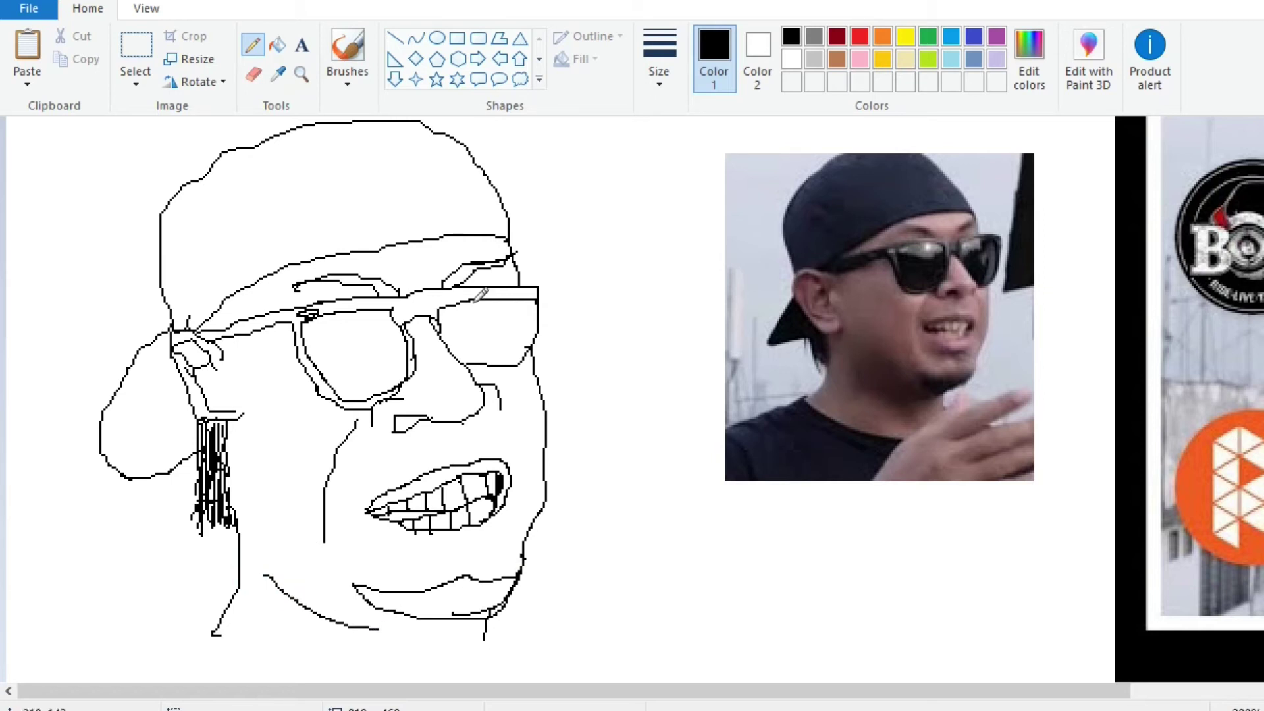
Draw a crease beneath the lower lip and add short vertical hairs below it
left_click(302, 74)
right_click(257, 145)
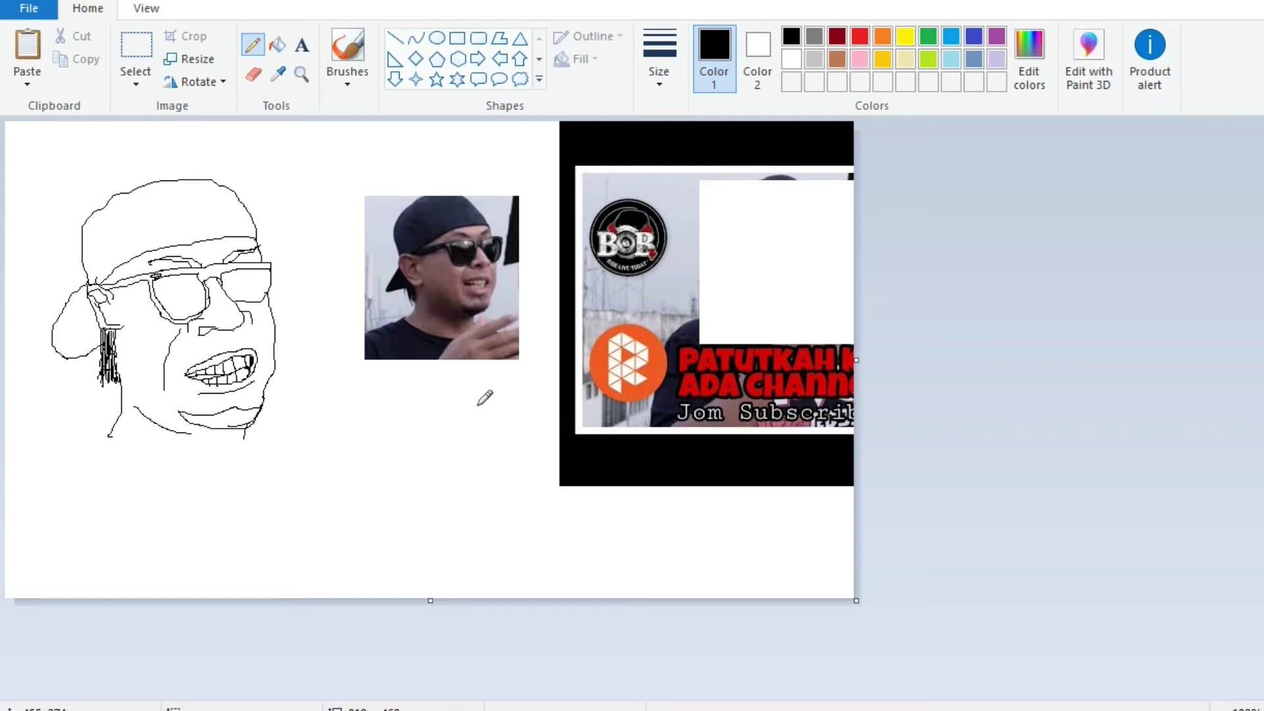
left_click(302, 73)
left_click(319, 282)
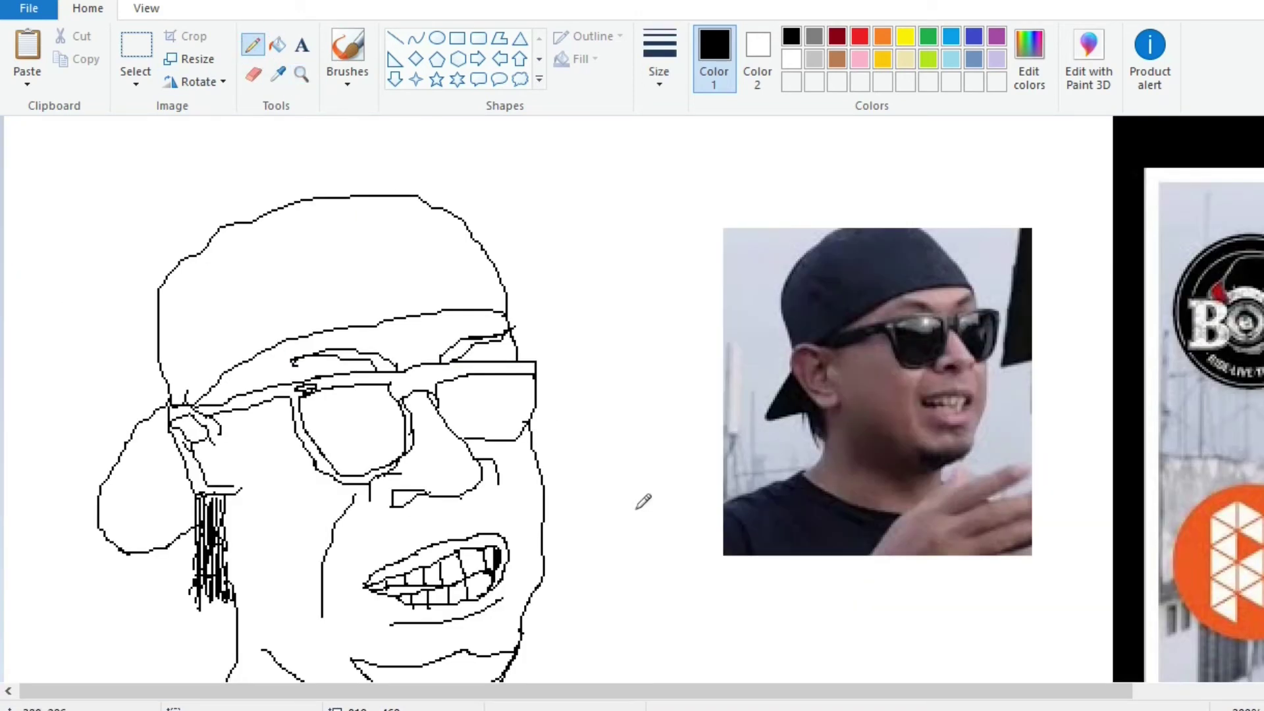
scroll(643, 502, "down", 2)
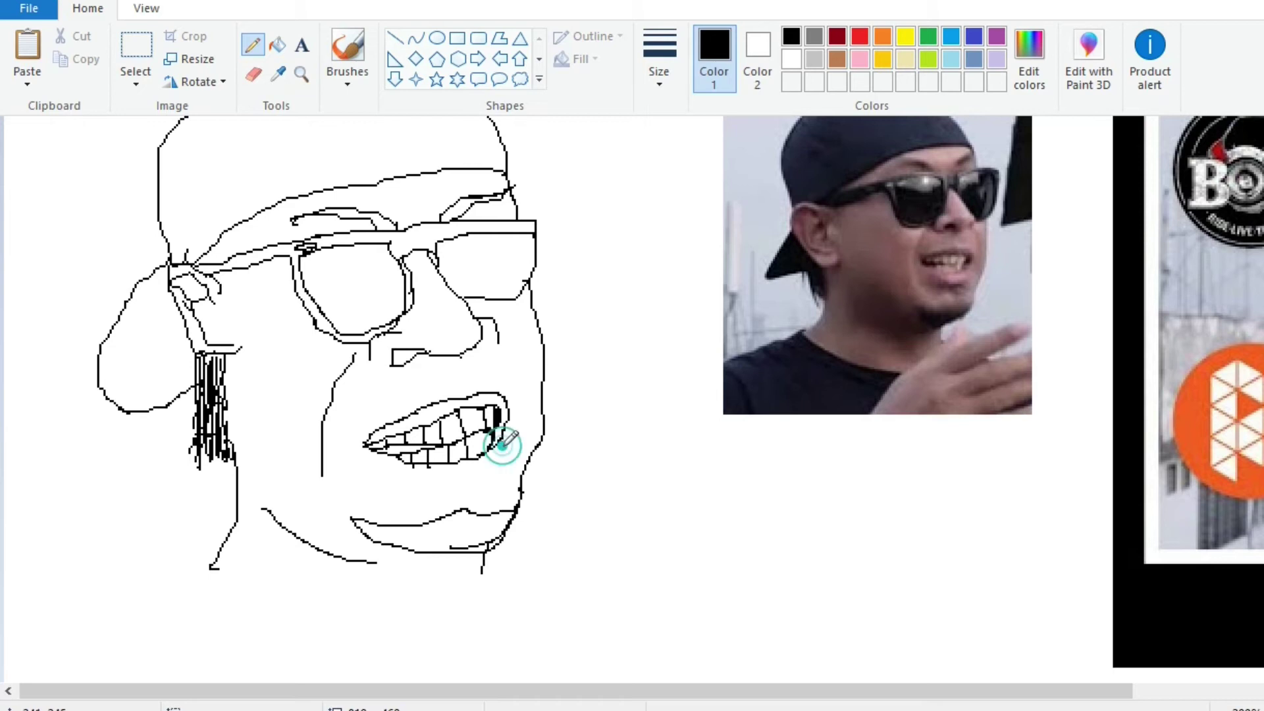
mouse_move(488, 478)
left_mouse_down()
mouse_move(413, 496)
mouse_move(491, 490)
left_mouse_up()
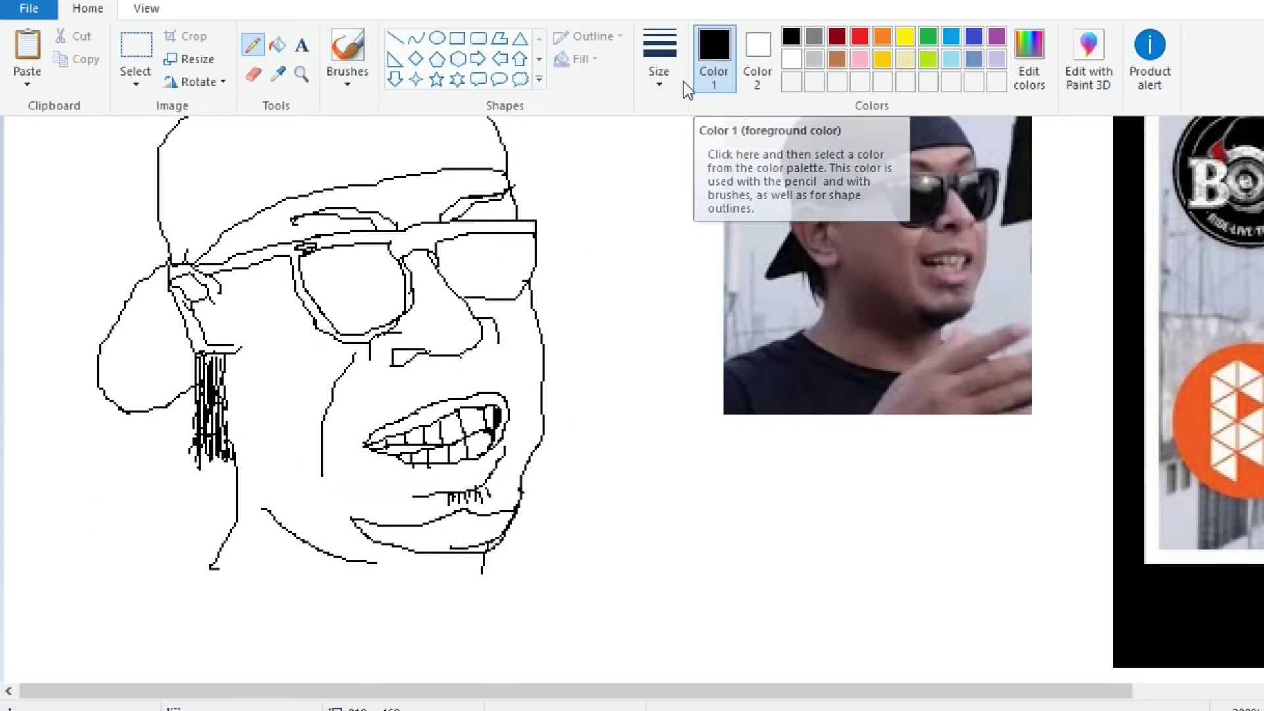
Fill both eyebrows, the goatee, the gap in the mouth corner and the nostril with black
left_click(277, 45)
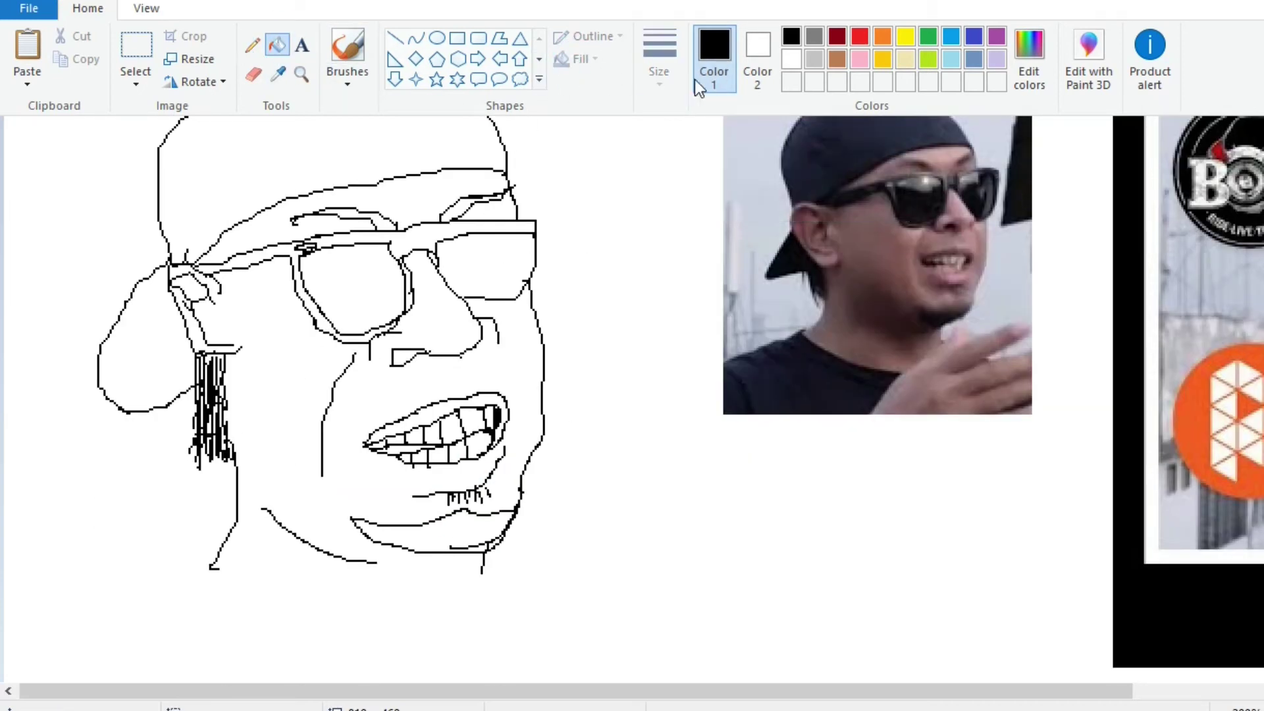
left_click(468, 207)
left_click(386, 214)
left_click(459, 532)
left_click(403, 447)
left_click(407, 354)
Outline a reflection area along the upper part of each sunglasses lens
left_click(252, 45)
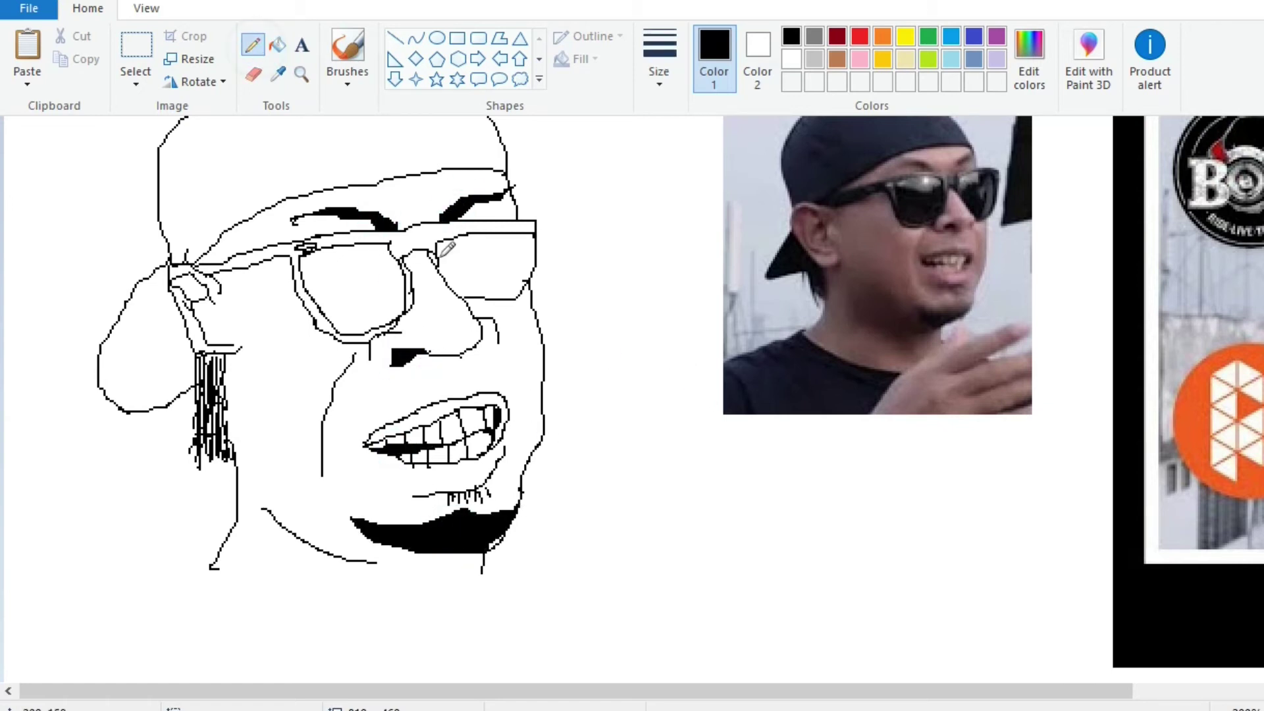
left_click_drag(355, 256, 364, 249)
key("ctrl+z")
mouse_move(389, 248)
left_mouse_down()
mouse_move(379, 268)
mouse_move(315, 256)
left_mouse_up()
left_click_drag(438, 262, 490, 235)
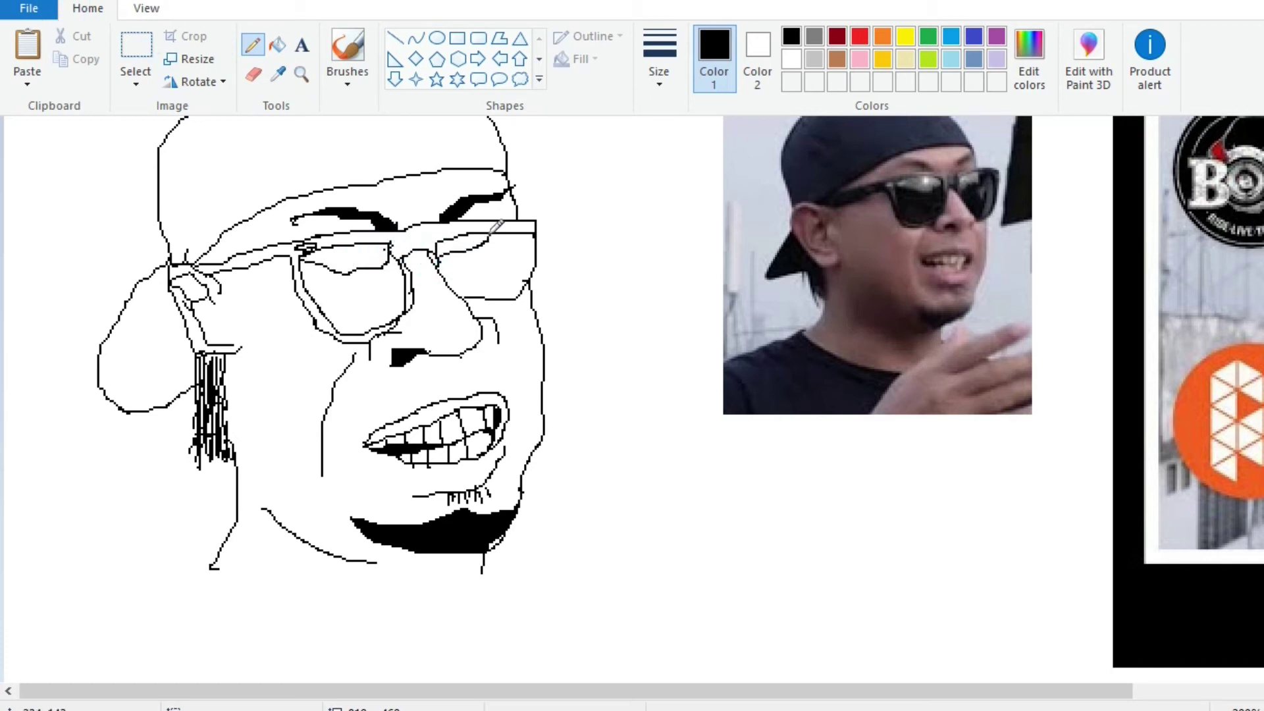
Fill the upper reflection areas of both lenses with dark gray
left_click(815, 36)
left_click(277, 45)
left_click(461, 244)
left_click(352, 249)
Fill the sunglasses frame, temple arm and nearer lens rim with black
left_click(792, 36)
left_click(418, 231)
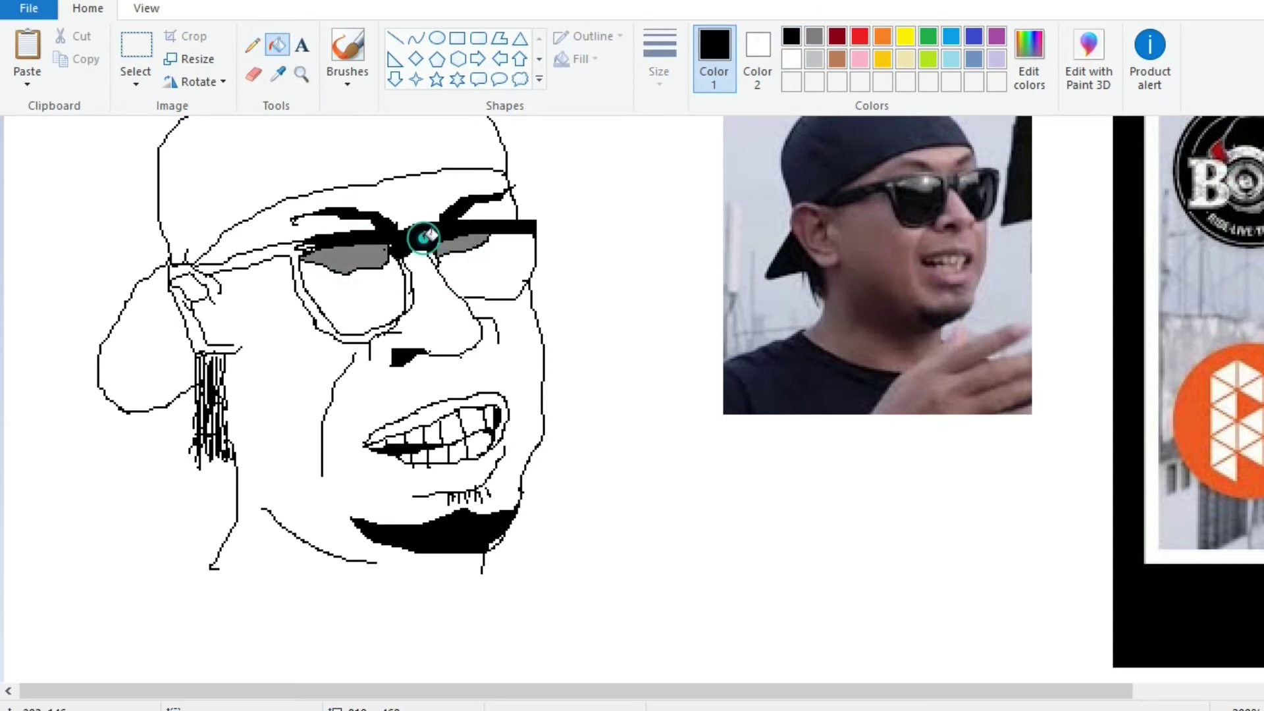
left_click(410, 253)
left_click(408, 275)
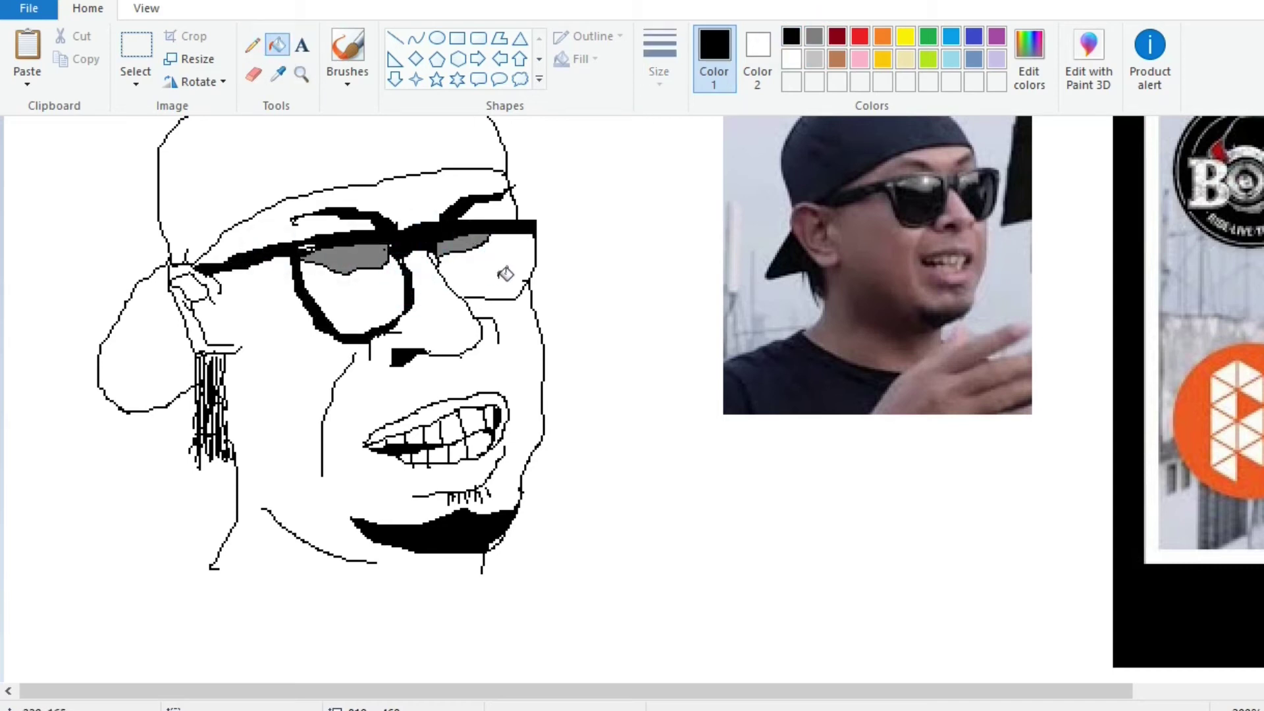
Outline a curved reflection near the outer edge of the farther lens
left_click(252, 45)
mouse_move(511, 258)
left_mouse_down()
mouse_move(527, 245)
mouse_move(502, 275)
mouse_move(532, 232)
left_mouse_up()
left_click_drag(338, 209, 359, 212)
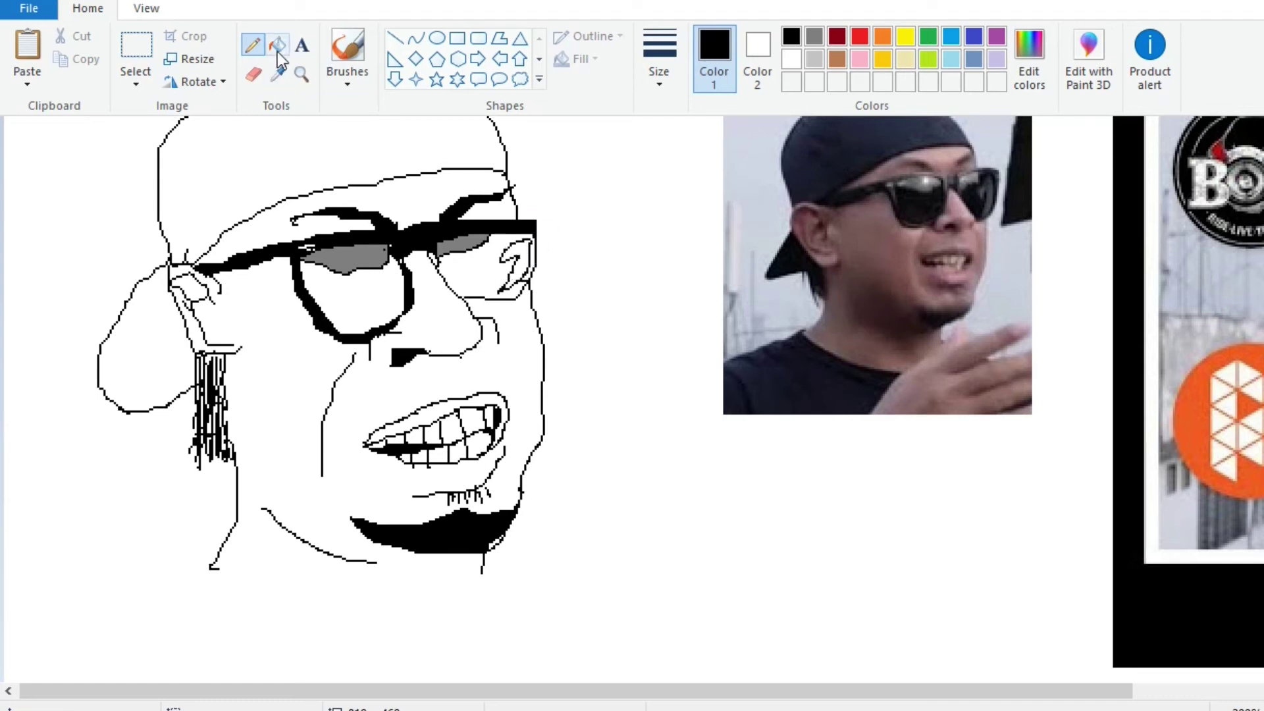
Fill the rest of both lenses with black and the farther lens's side reflection with dark gray
left_click(277, 45)
left_click(477, 256)
left_click(366, 291)
left_click(814, 36)
left_click(519, 262)
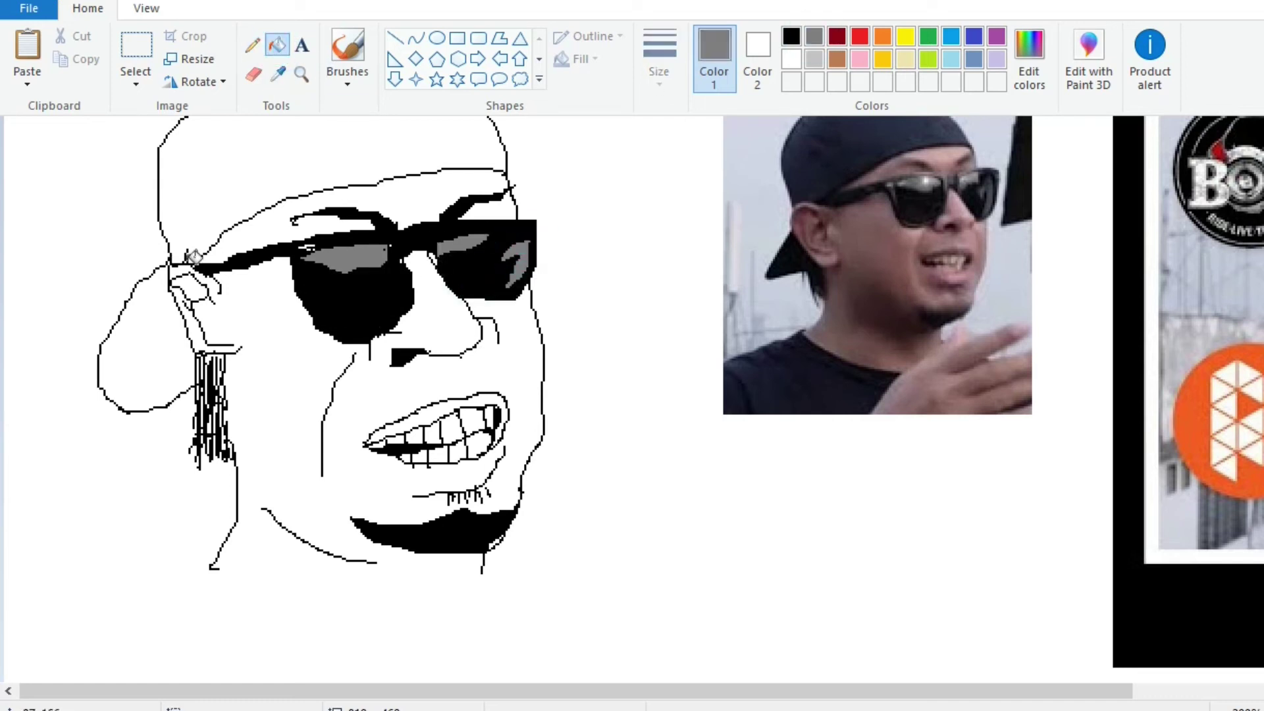
Fill the cap's crown and its backward brim with blue-gray
left_click(792, 37)
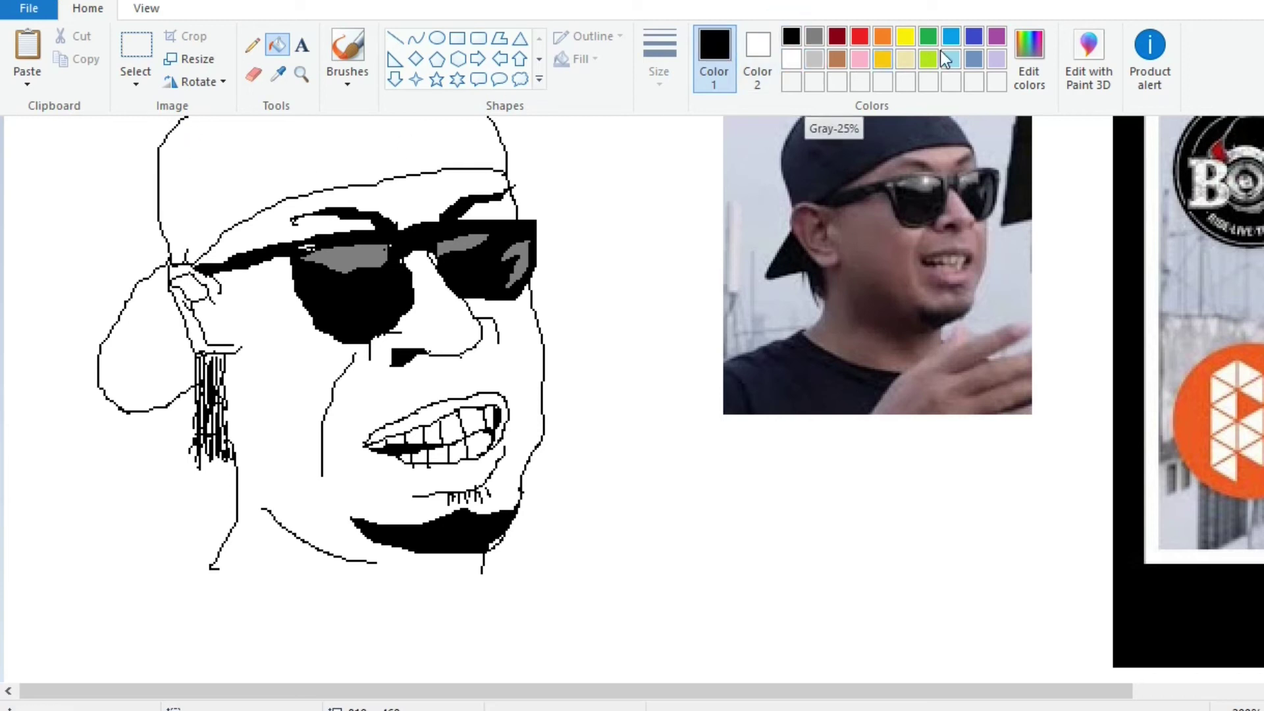
left_click(974, 58)
left_click(239, 175)
left_click(194, 360)
Fill the forehead with brown, undoing a misplaced fill
left_click(837, 59)
left_click(550, 244)
key("ctrl+z")
Touch up the teeth outlines in black, and close the base of the neck with a brown pencil line
left_click(253, 45)
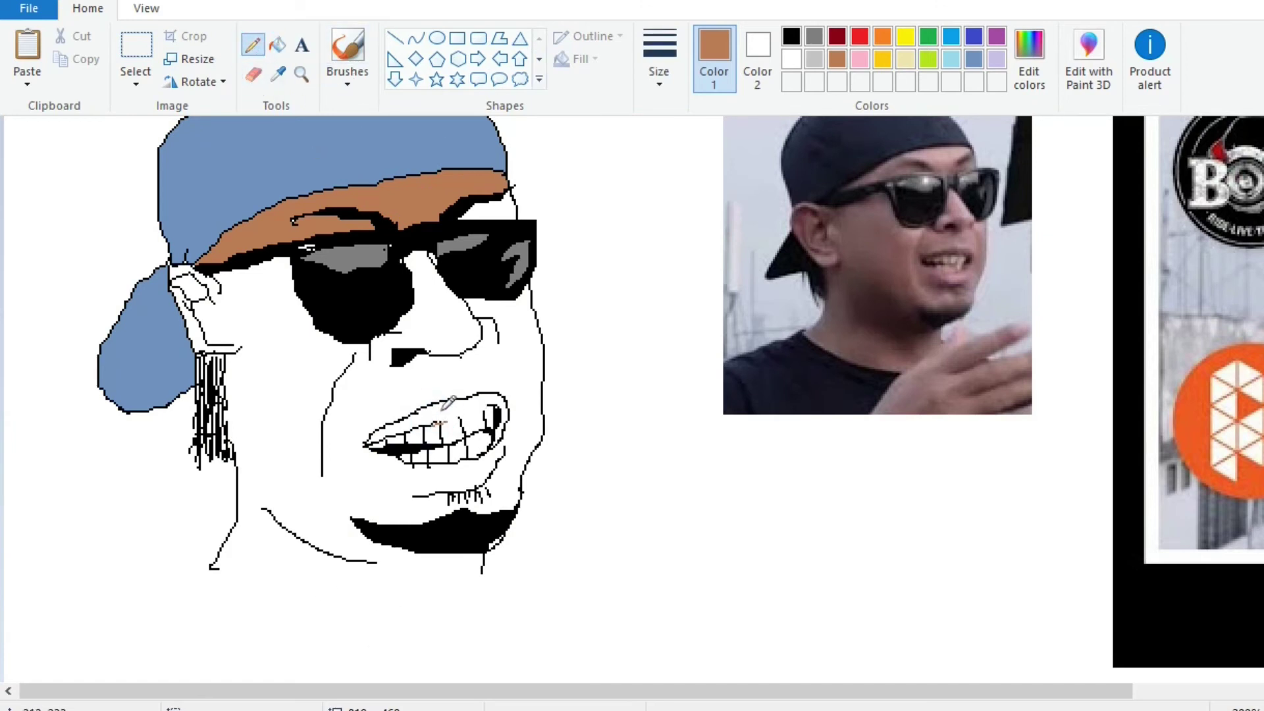
left_click(792, 36)
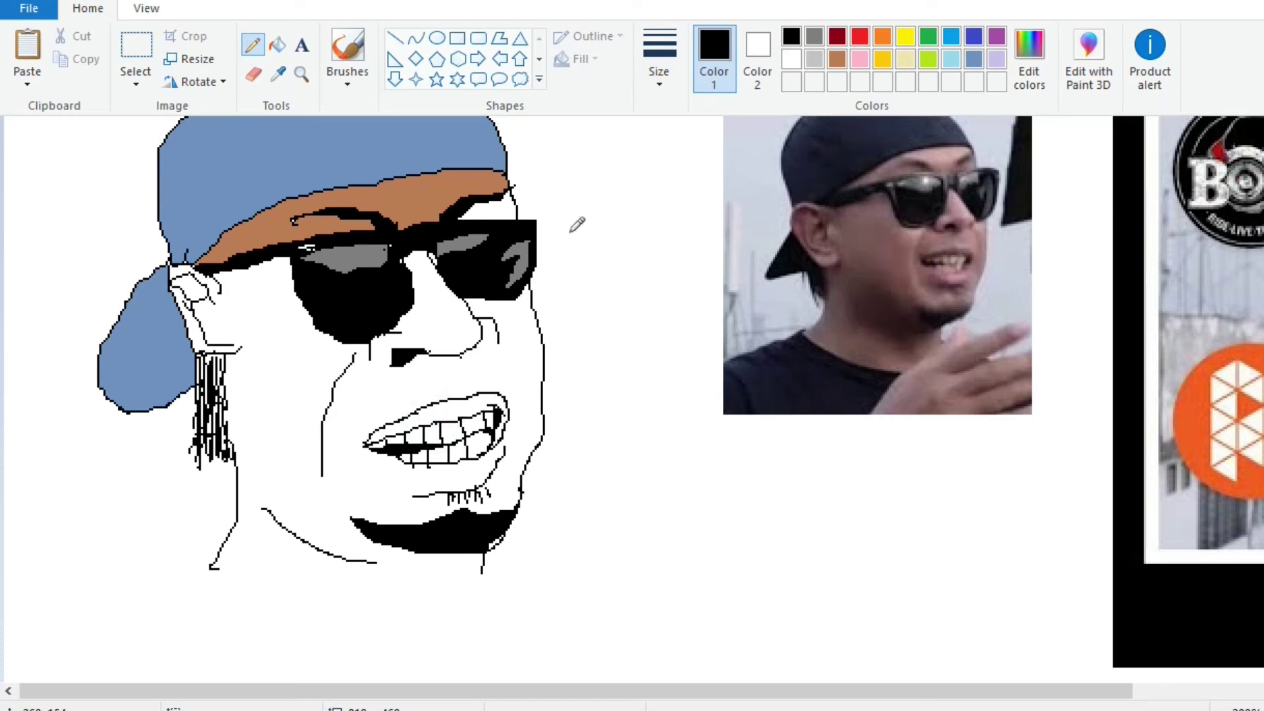
left_click(836, 59)
left_click_drag(211, 564, 486, 576)
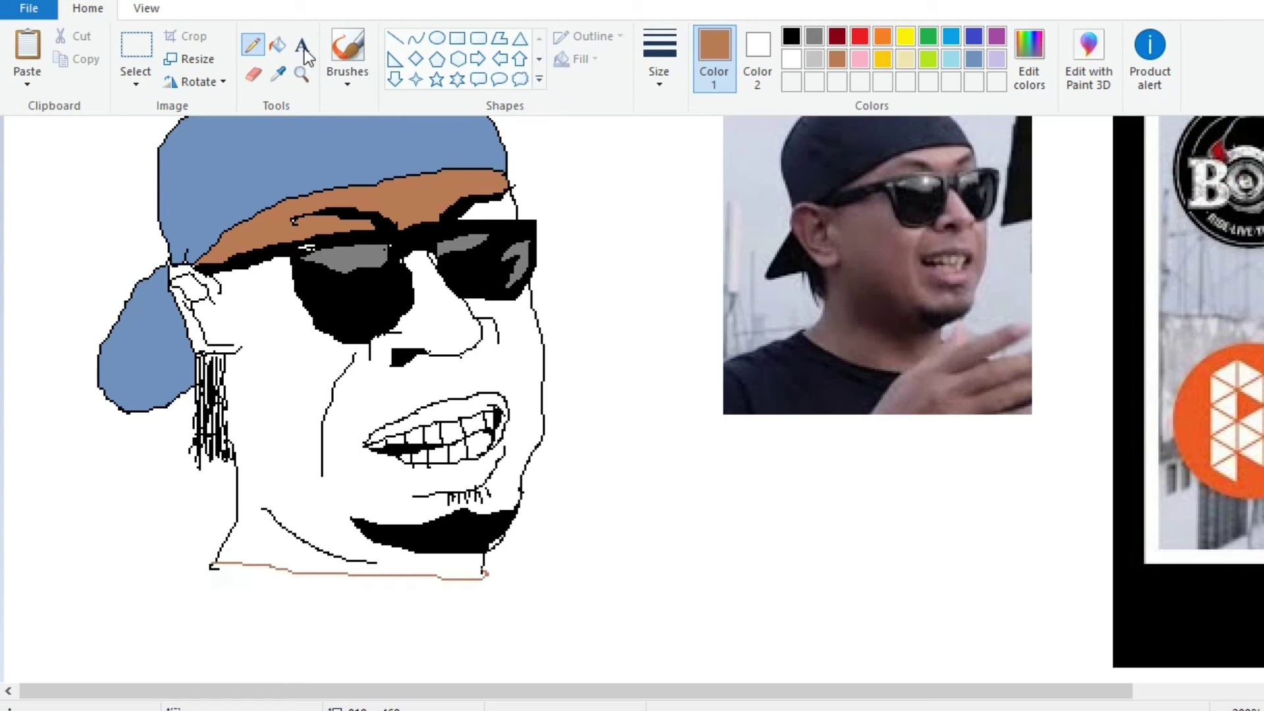
Fill the remaining areas of the face, ear and neck with brown, and the lips with dark red
left_click(277, 45)
left_click(495, 209)
left_click(200, 282)
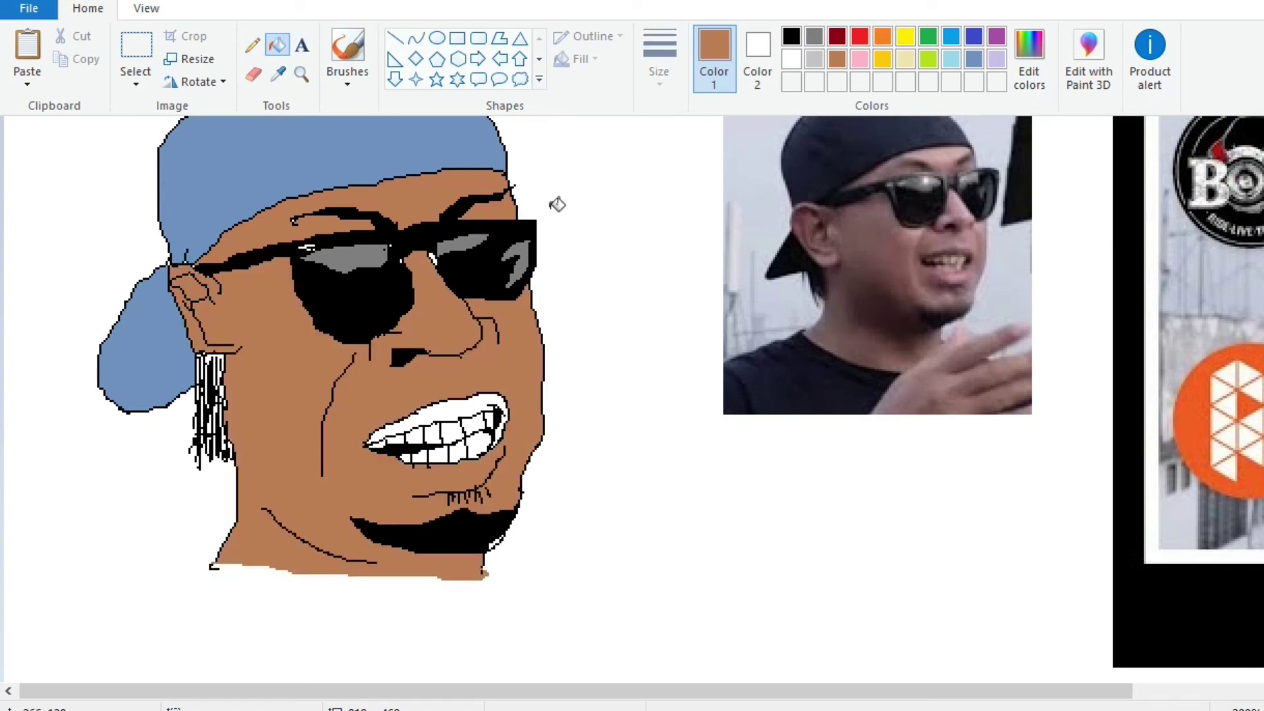
left_click(837, 36)
left_click(462, 401)
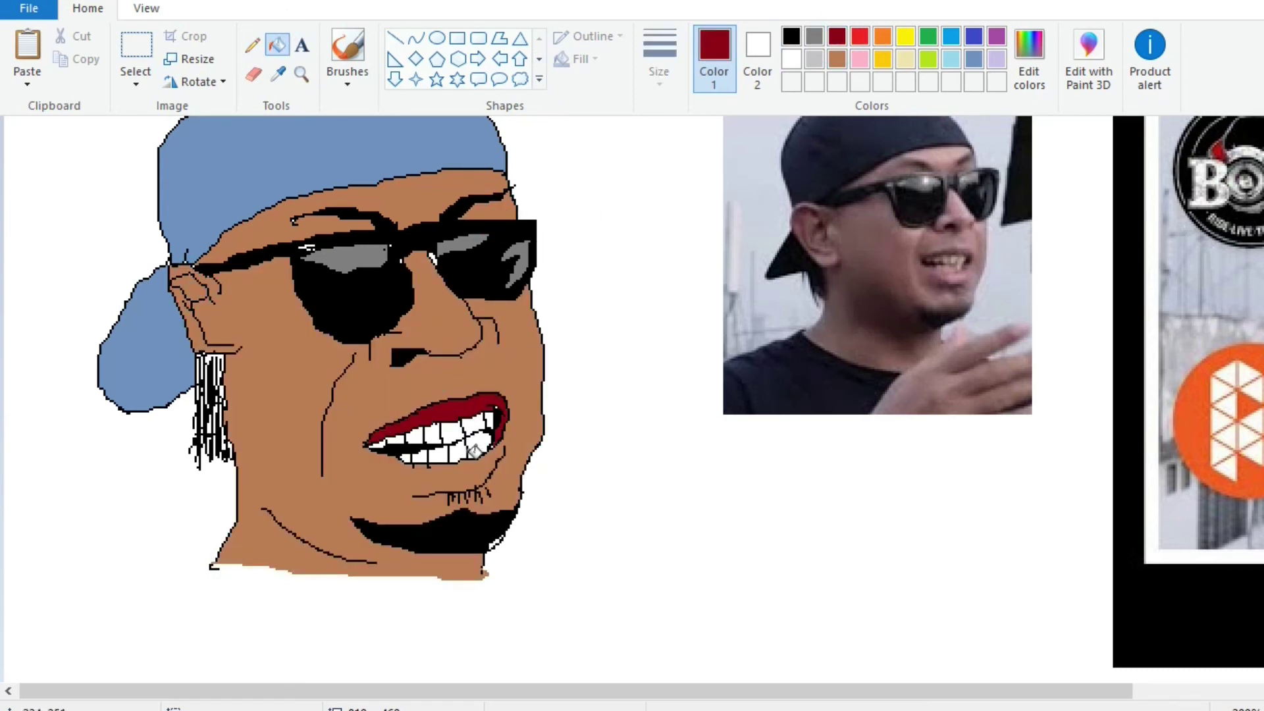
Create a custom light orange color and fill the teeth with it
scroll(596, 407, "up", 3)
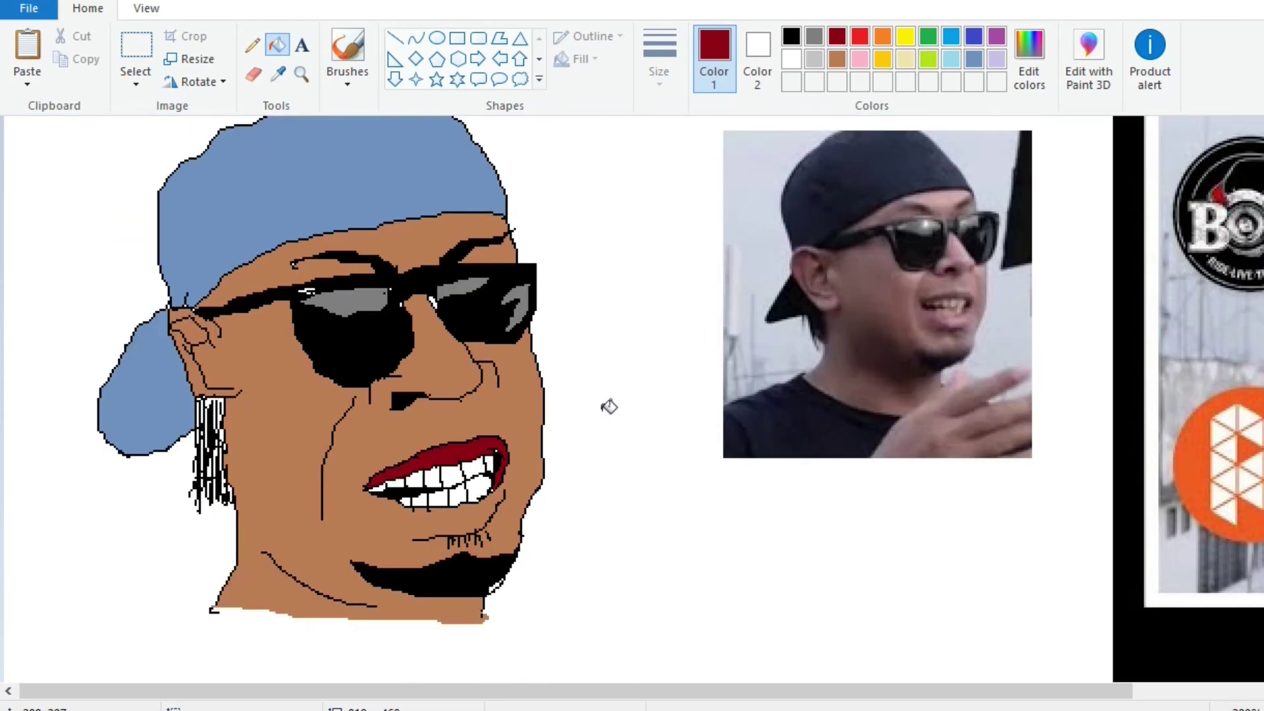
left_click(1029, 59)
left_click_drag(934, 378, 934, 278)
left_click(524, 332)
left_click(734, 498)
left_click(515, 498)
left_click(481, 470)
left_click(461, 467)
left_click(435, 471)
left_click(411, 473)
left_click(393, 476)
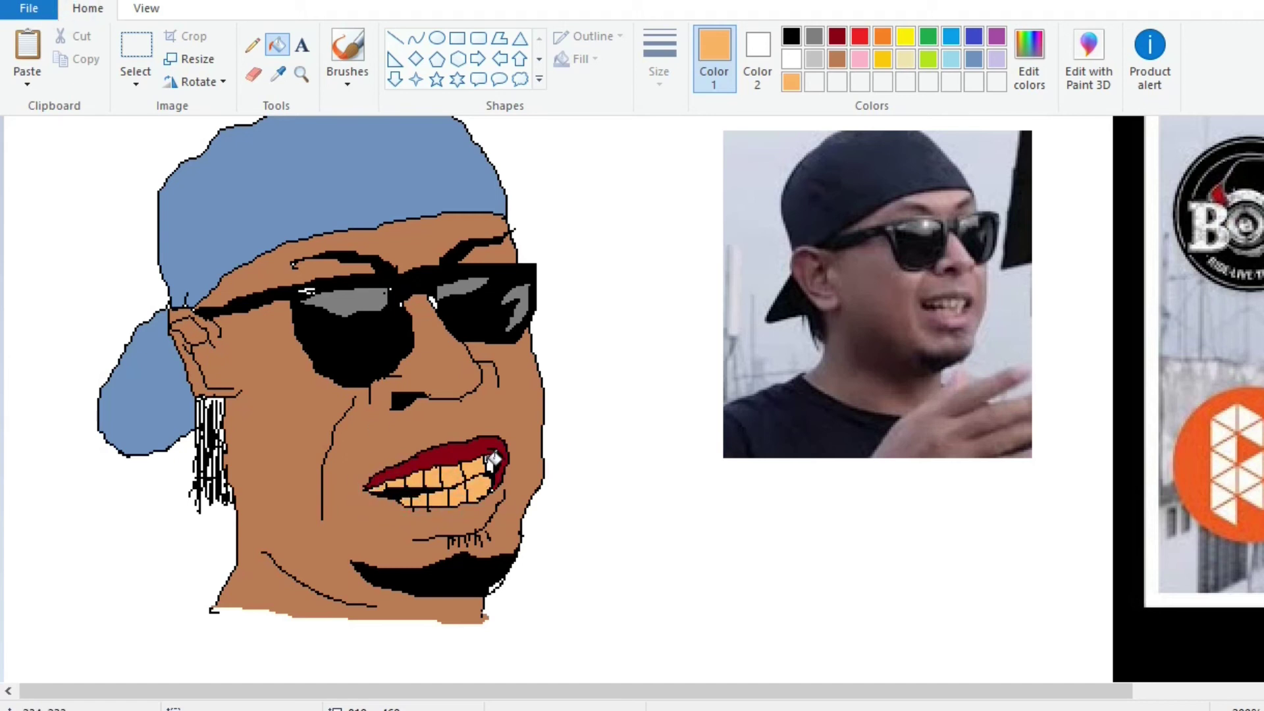
scroll(570, 455, "down", 2)
scroll(571, 456, "up", 2)
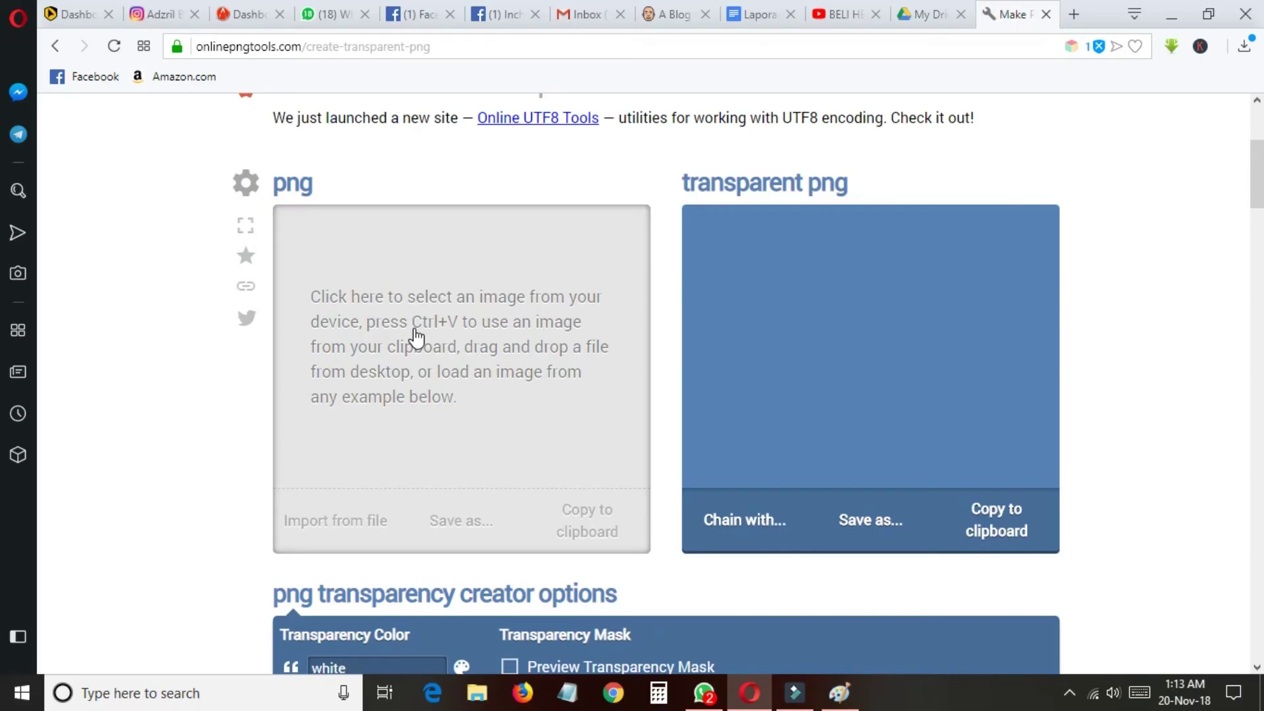
Import the portrait file into the onlinepngtools transparent PNG creator in the browser, and close that page once the output file is saved
left_click(320, 520)
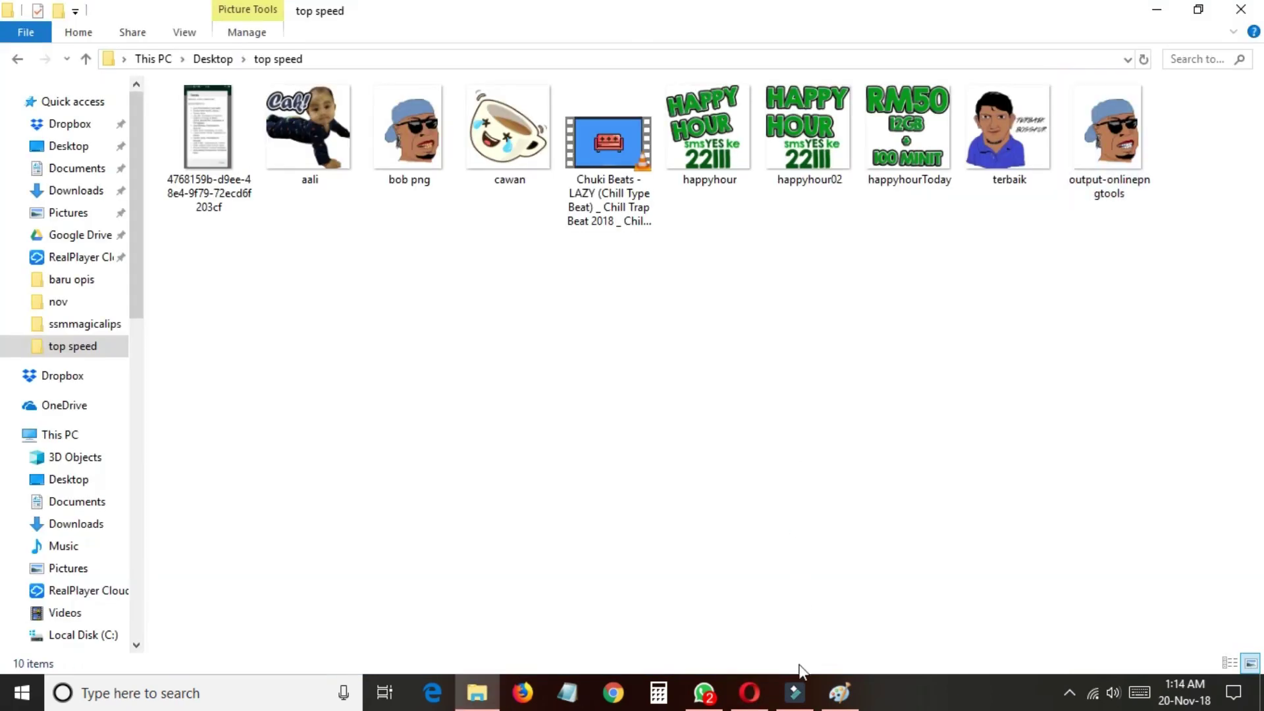
left_click(746, 692)
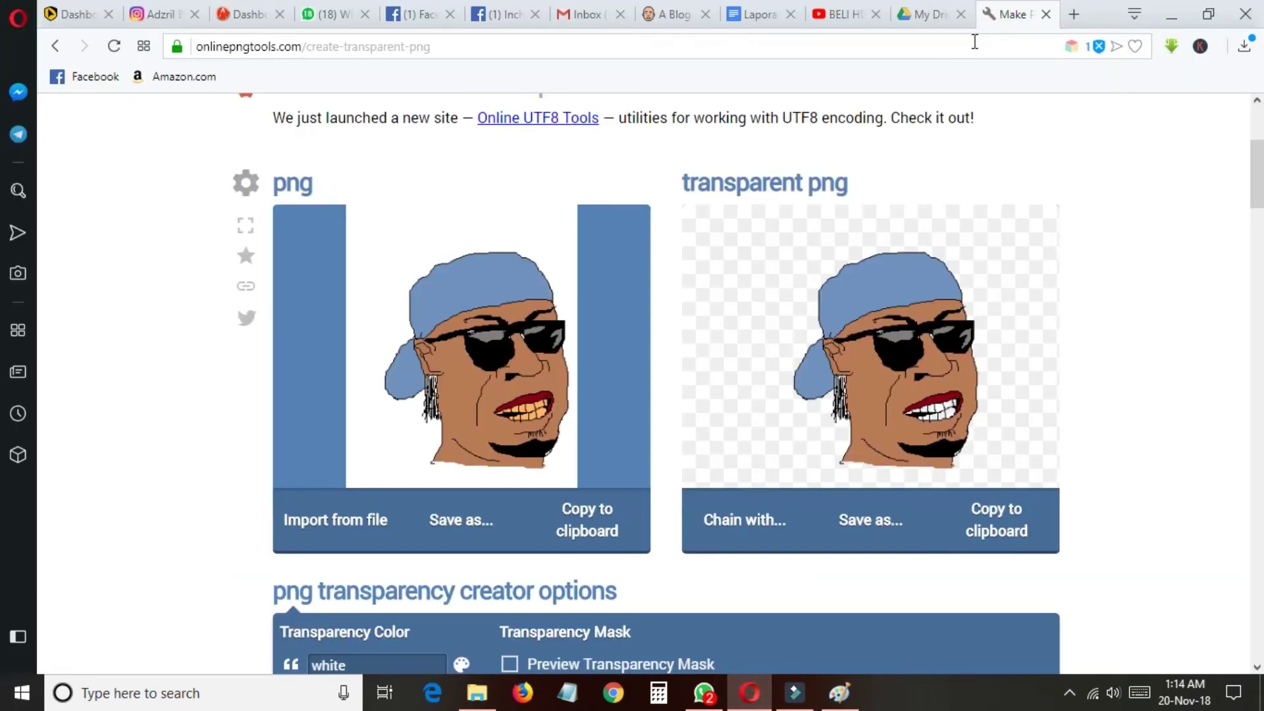
left_click(1045, 14)
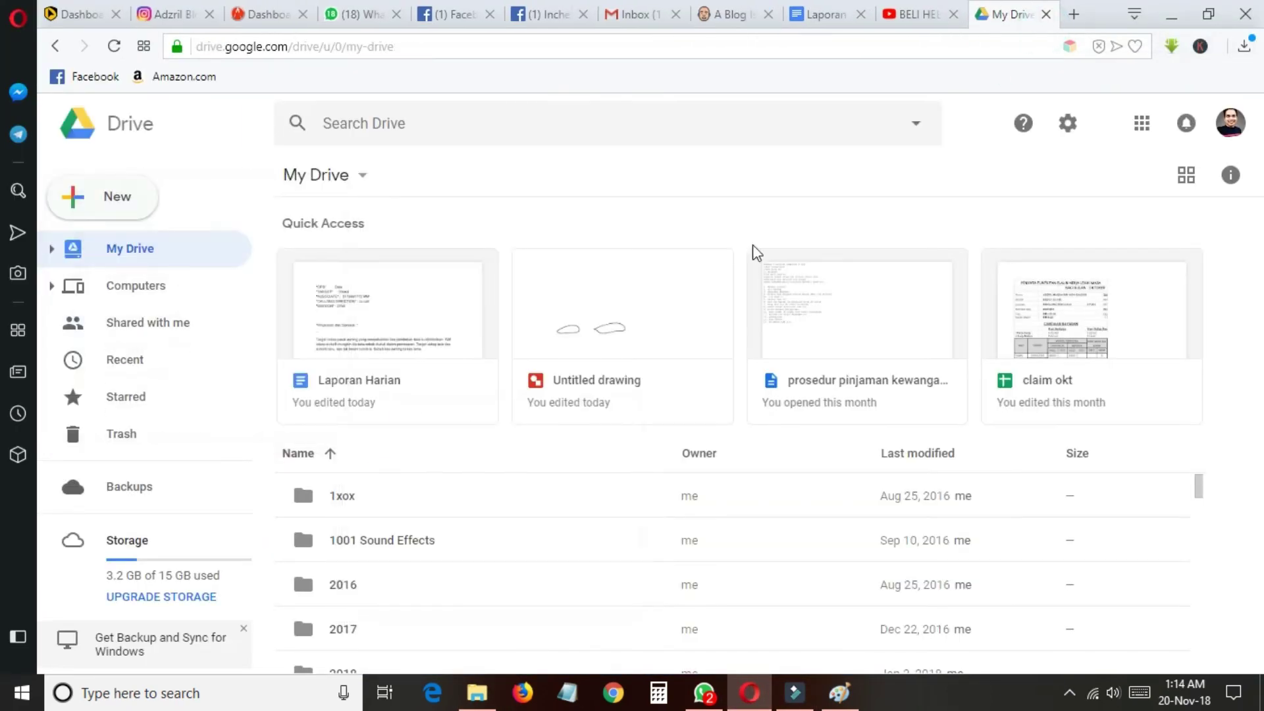
Create a new Google Drawings file from My Drive
left_click(156, 212)
mouse_move(130, 415)
left_click(442, 469)
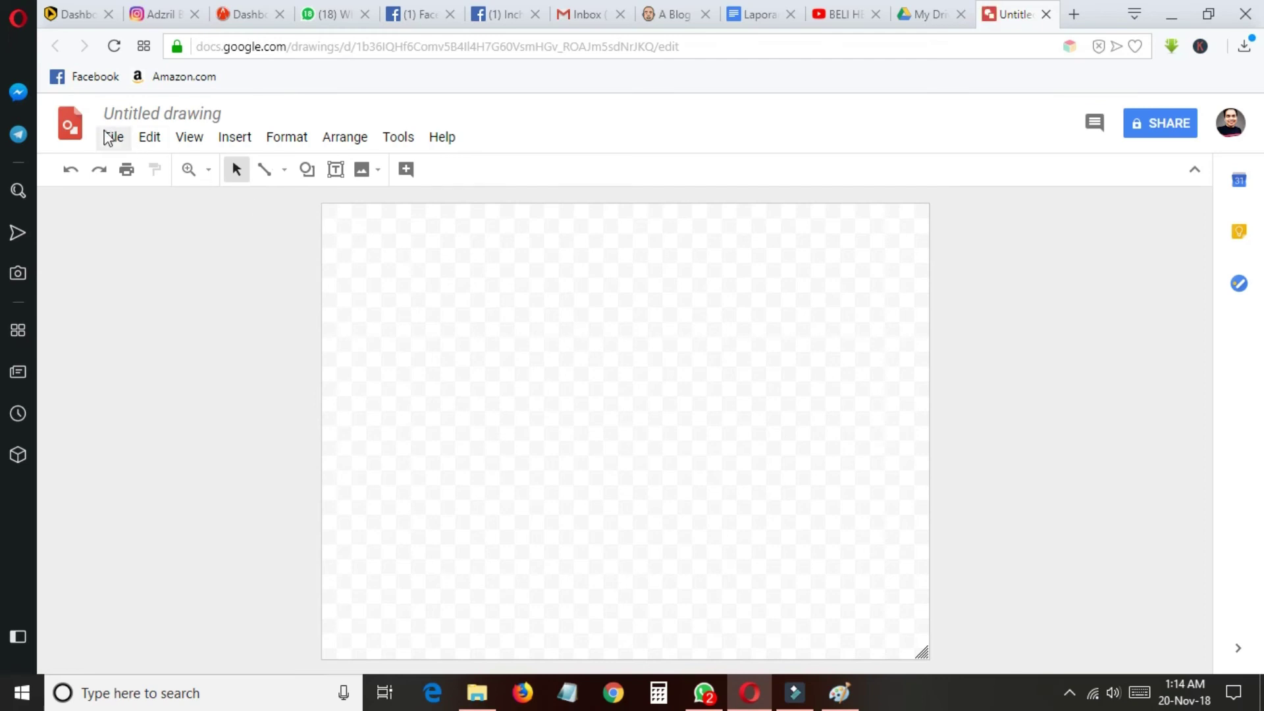
Set the drawing's page size to custom, 5 by 5 inches
left_click(113, 137)
left_click(206, 549)
left_click(601, 381)
left_click(601, 461)
left_click(596, 422)
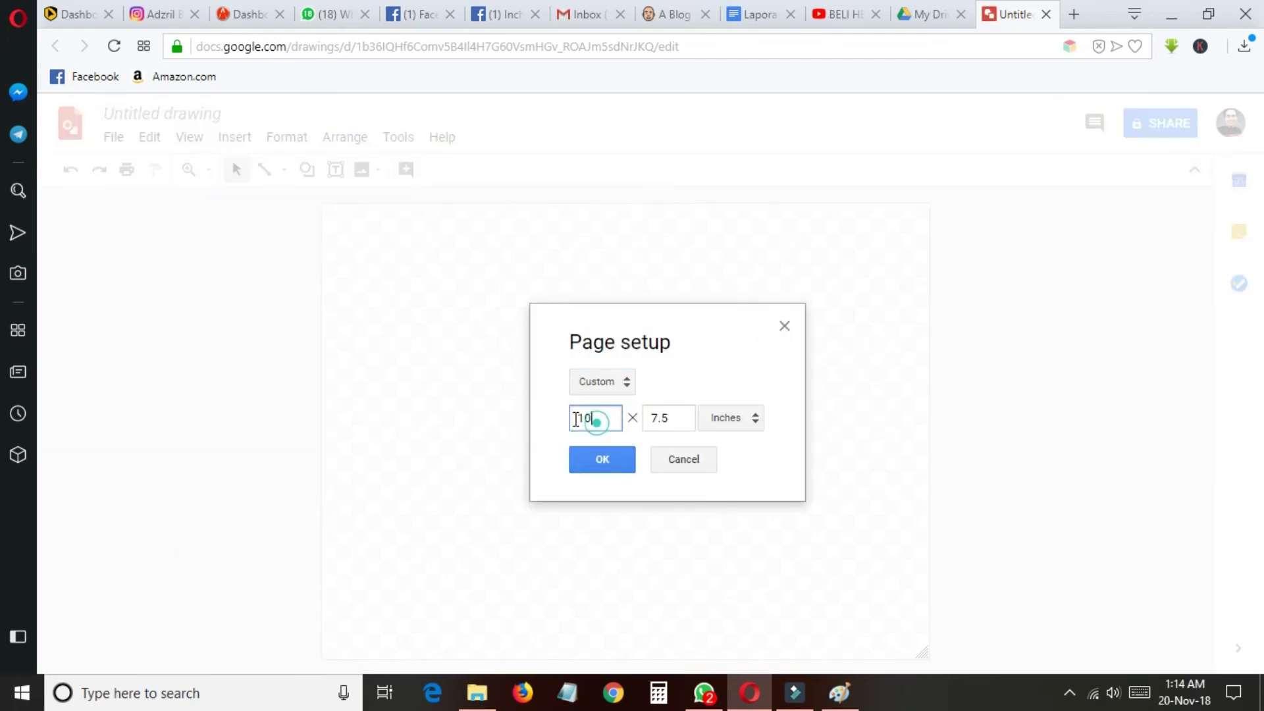
type("5")
double_click(672, 417)
type("5")
left_click(601, 459)
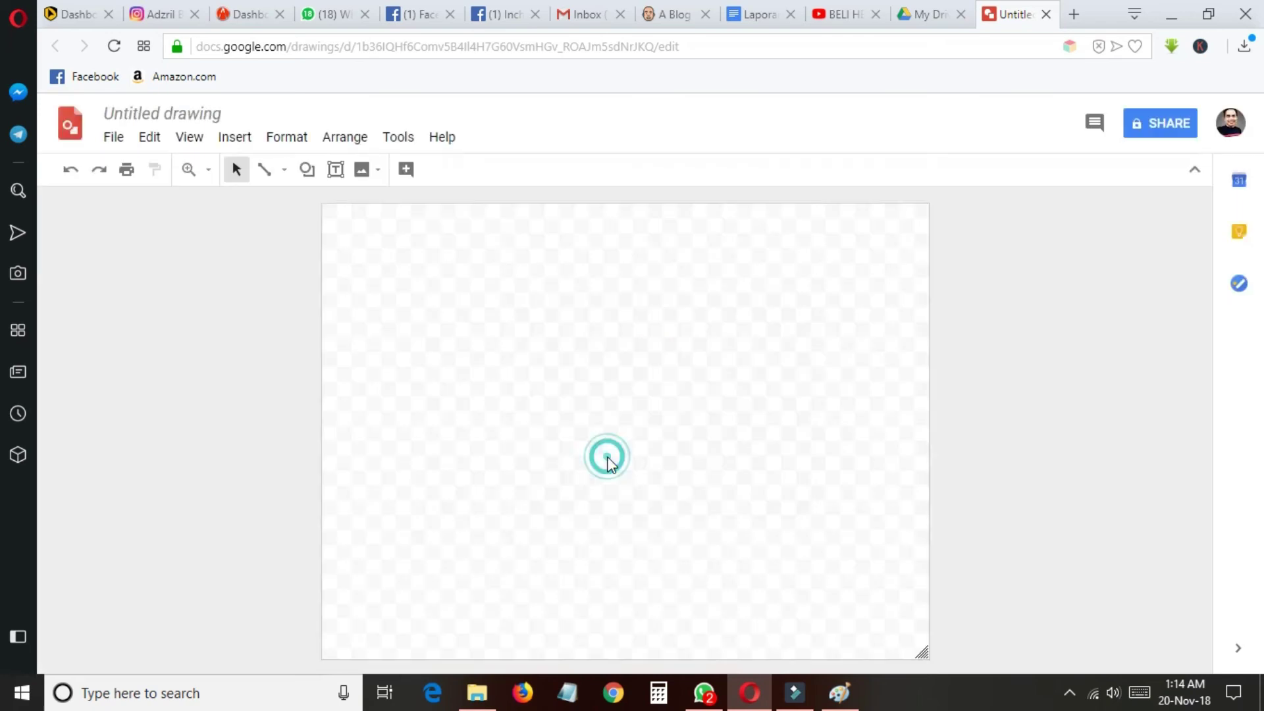
Insert the image output-onlinepngtools from the computer's top speed folder into the drawing
left_click(241, 140)
mouse_move(258, 170)
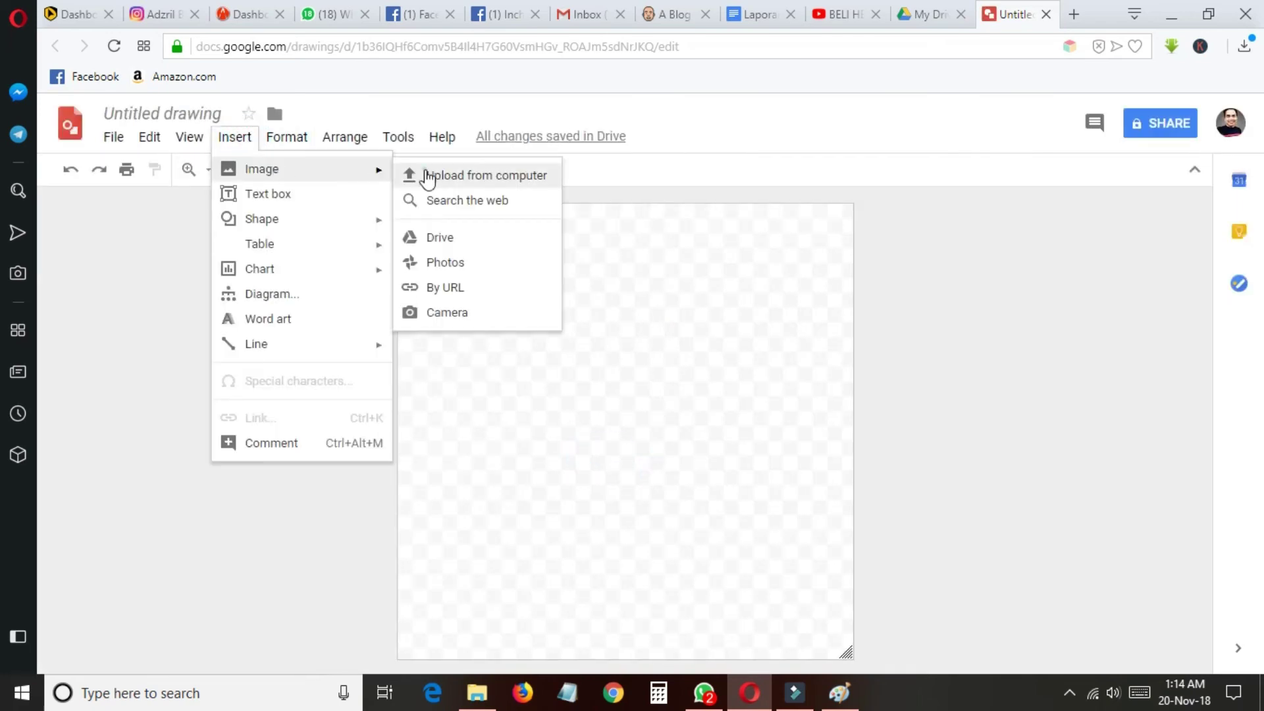
left_click(416, 176)
left_click(217, 283)
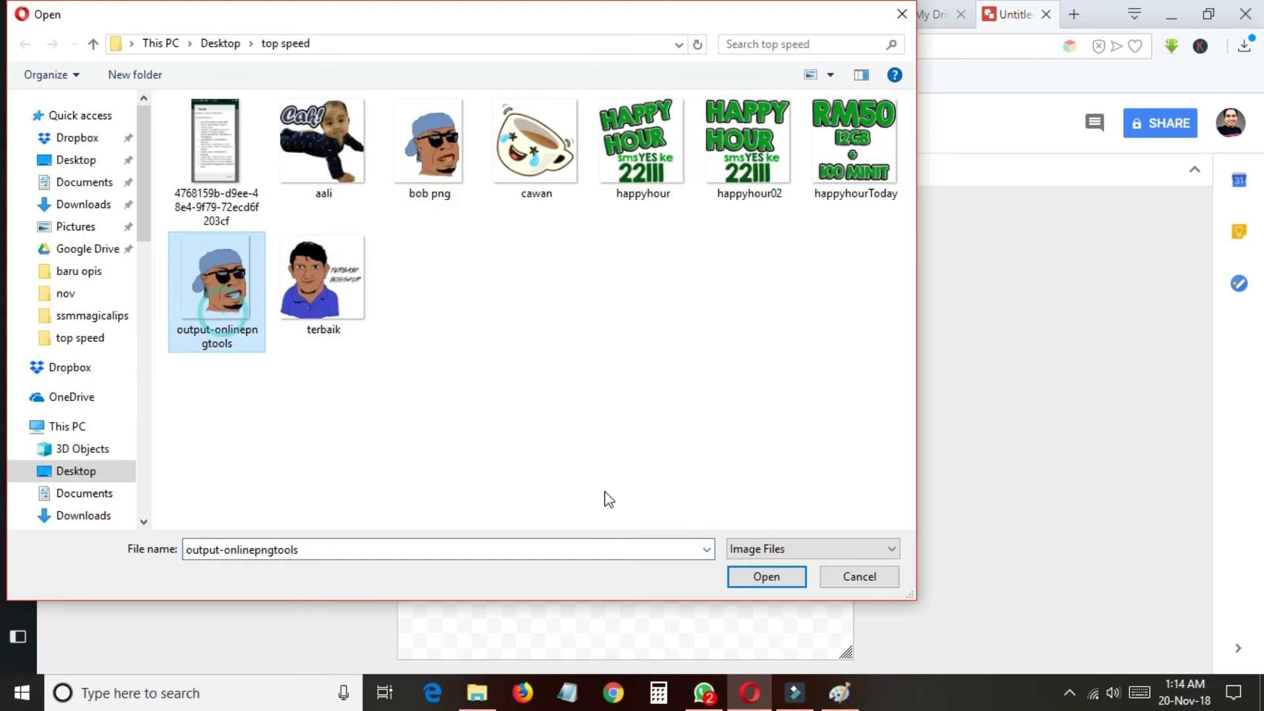
left_click(766, 577)
Resize the inserted portrait and place it with the cap at the upper edge of the page
left_click_drag(670, 535, 723, 601)
left_click_drag(676, 449, 692, 436)
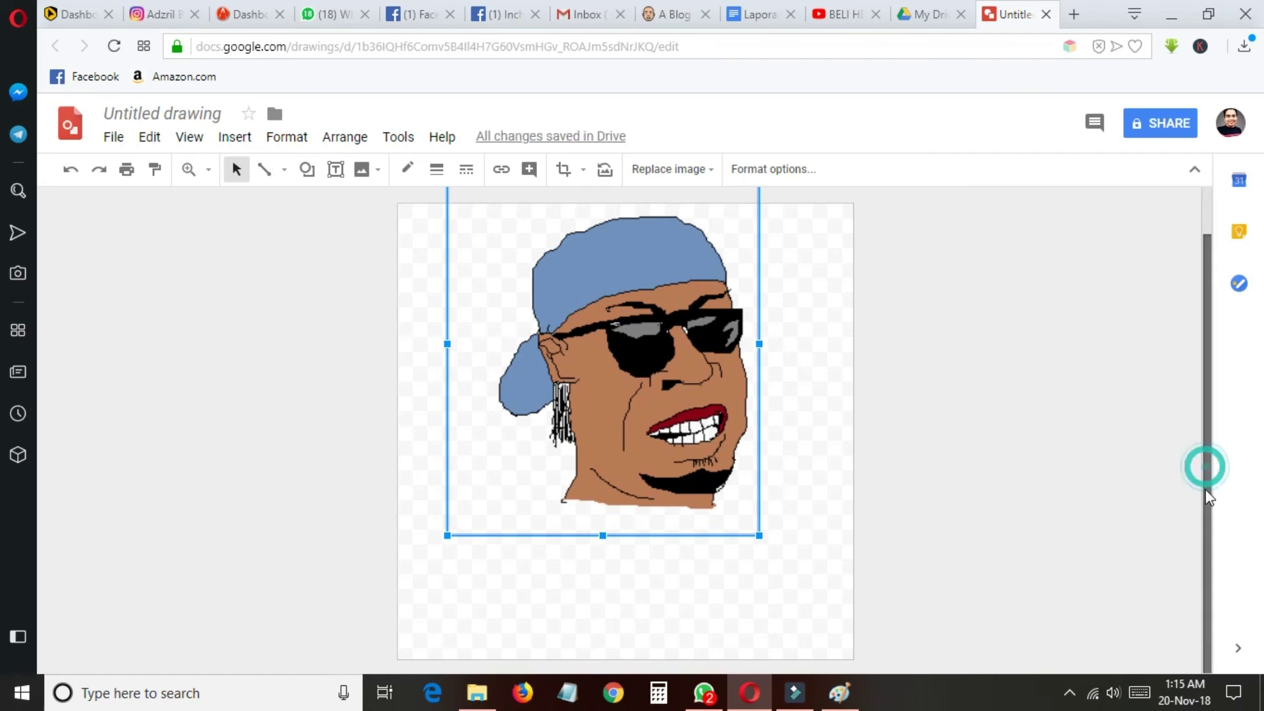
left_click_drag(649, 446, 635, 432)
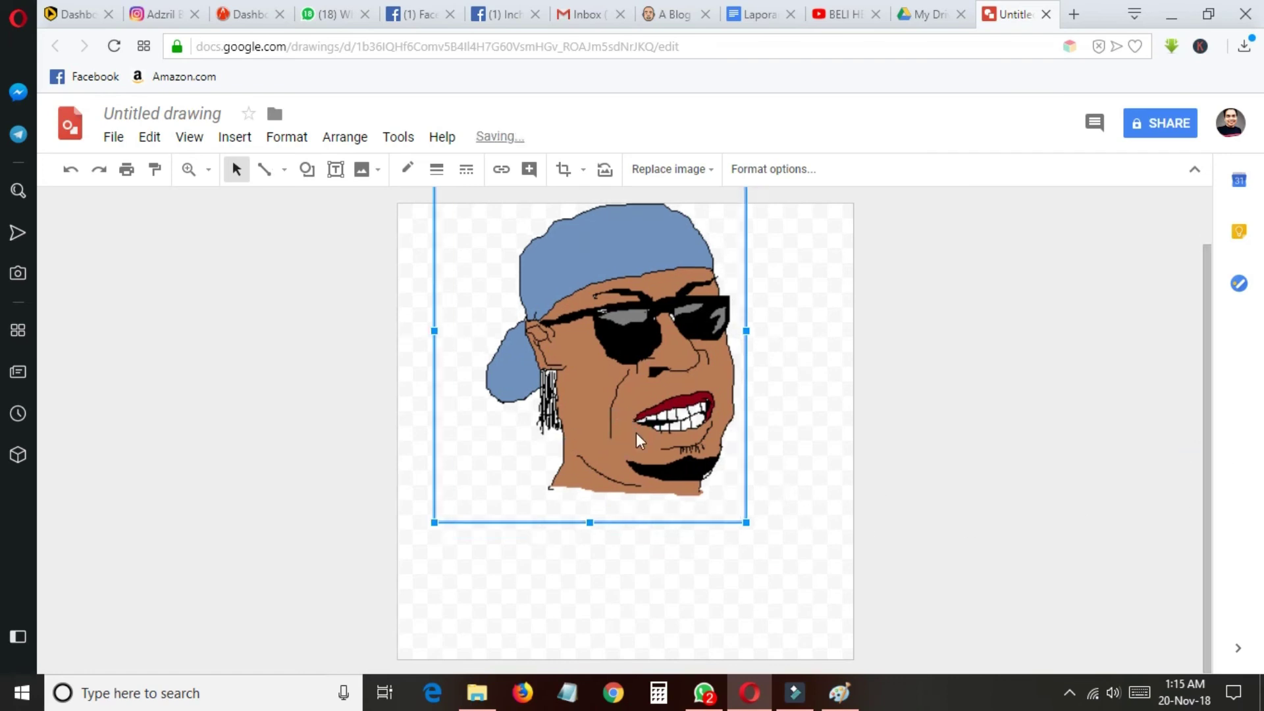
Add a text box below the portrait reading "ADA RACE KE?" and center its text
left_click(336, 169)
left_click_drag(414, 516, 838, 649)
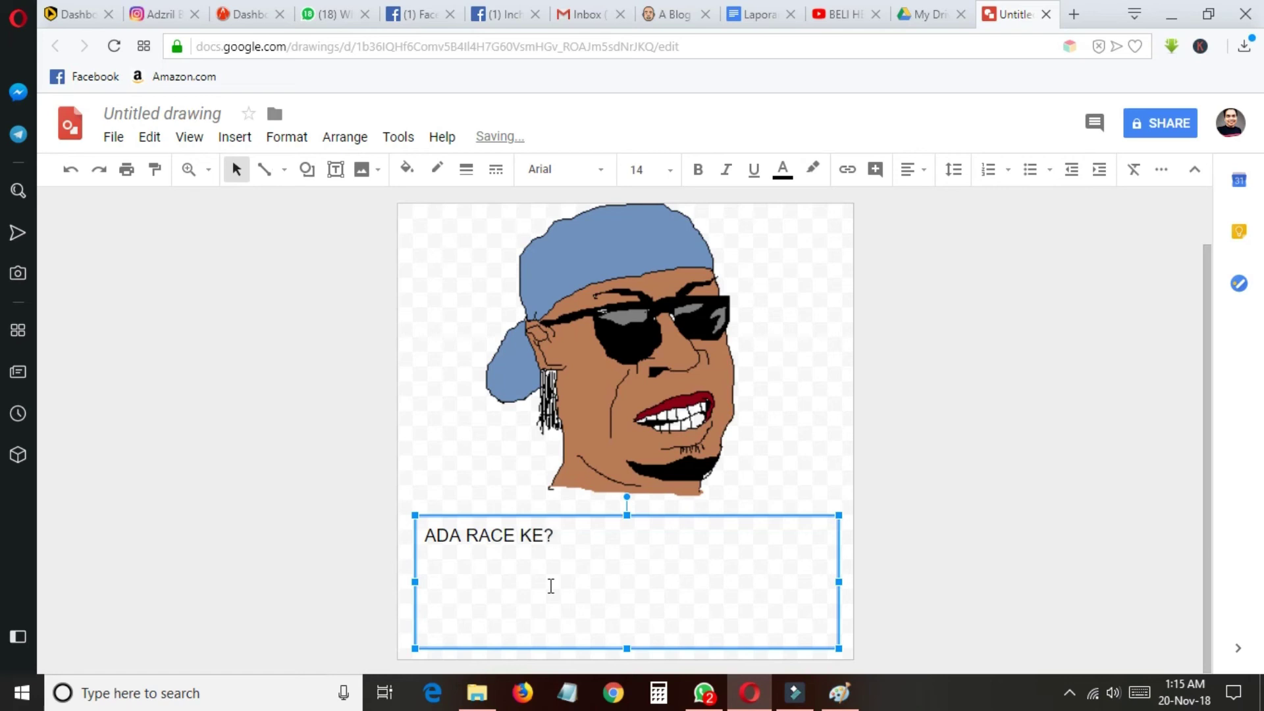
triple_click(573, 543)
left_click(909, 171)
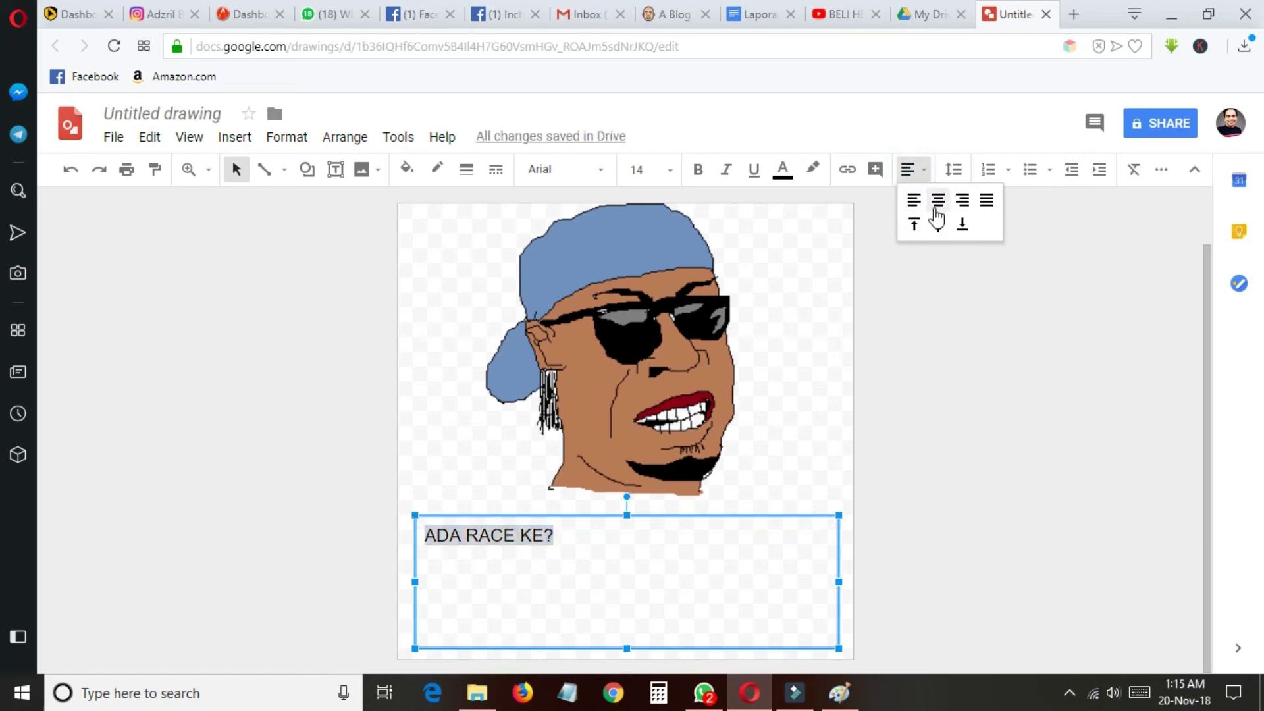
left_click(937, 209)
Try several larger font sizes for the caption and set it to 45
left_click(670, 170)
left_click(649, 579)
left_click(670, 169)
left_click(644, 502)
left_click(672, 170)
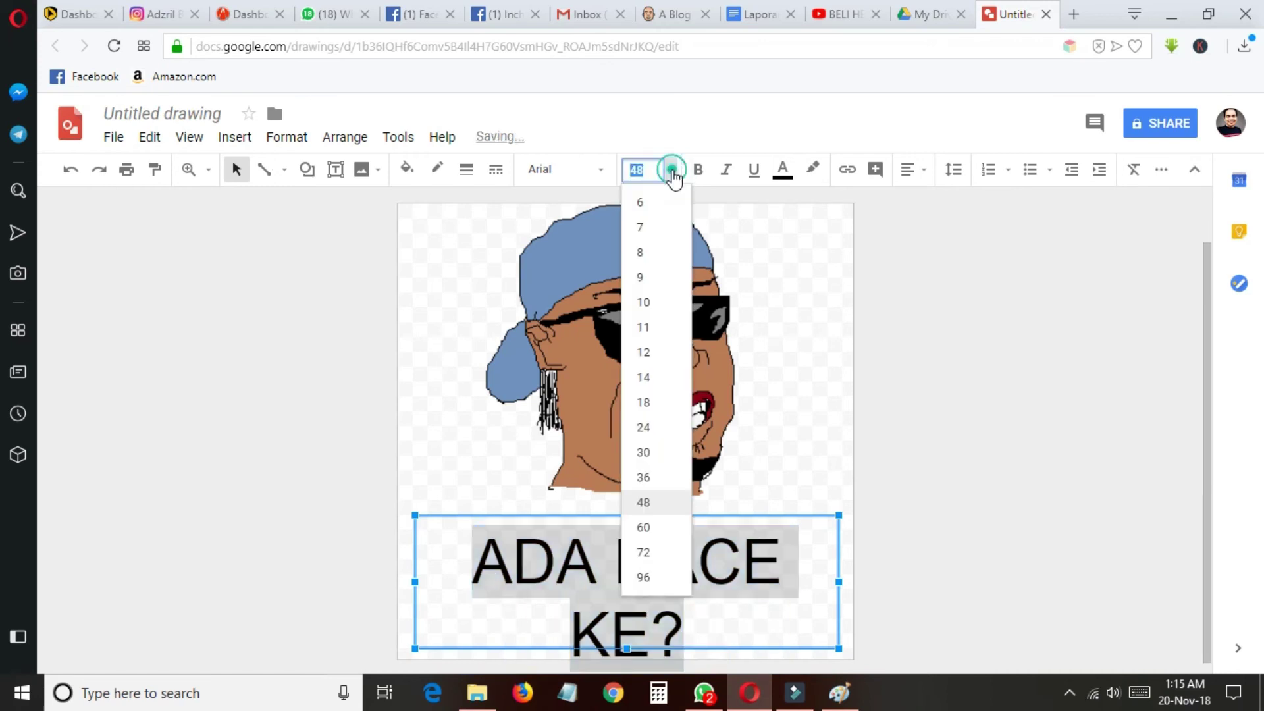
left_click(643, 477)
left_click(654, 173)
type("45")
key("Return")
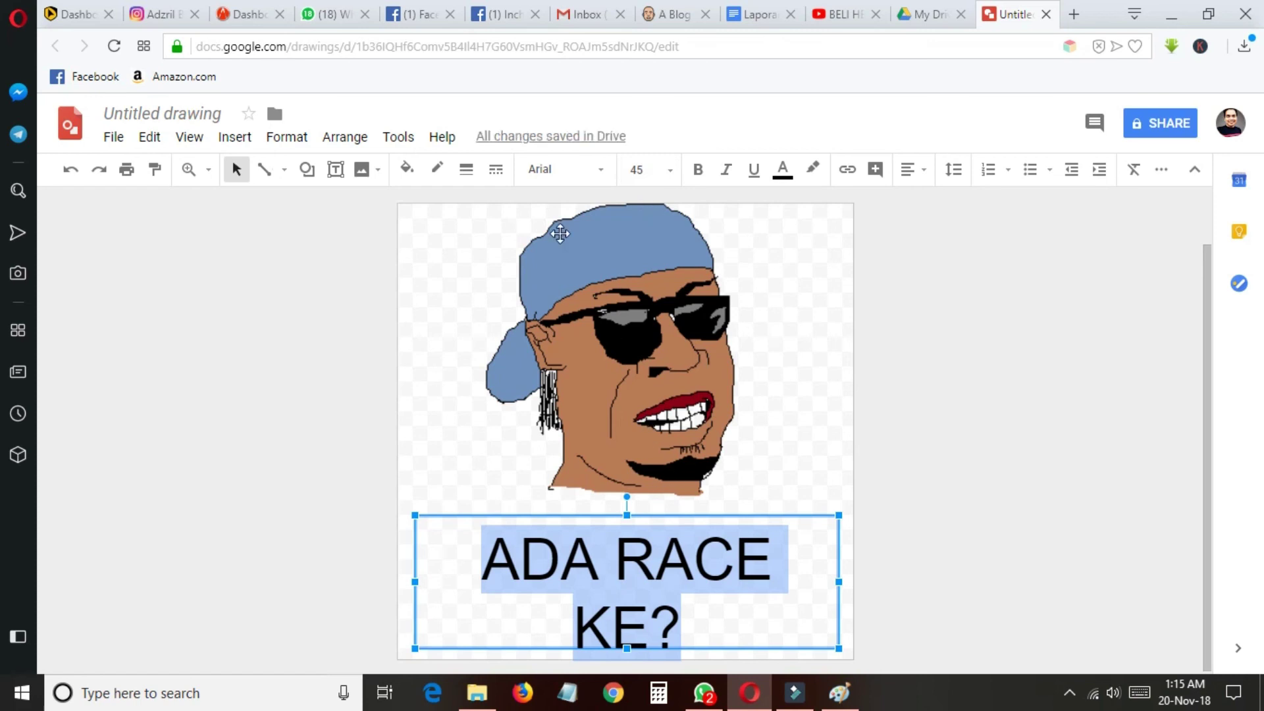
Change the caption's font to Pacifico and retype it as "Ada Race Ke?"
left_click(599, 171)
left_click(577, 348)
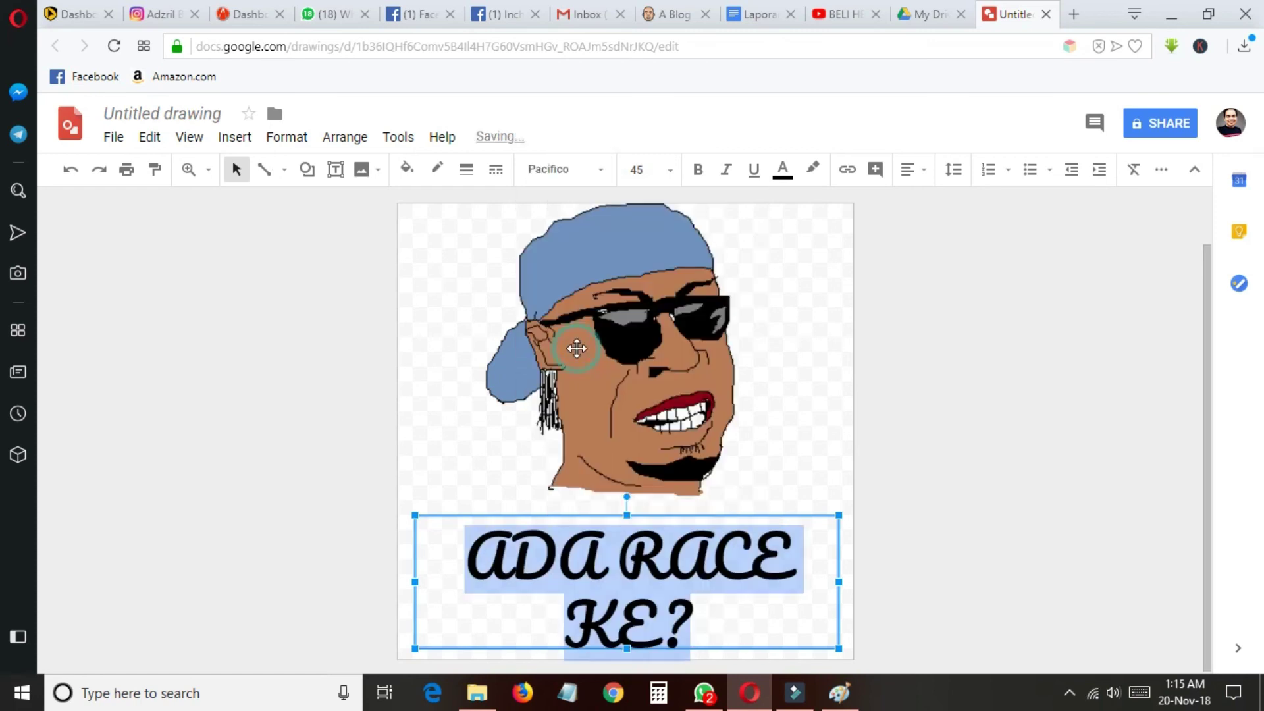
type("Adz")
key("BackSpace")
type("a Race Ke?")
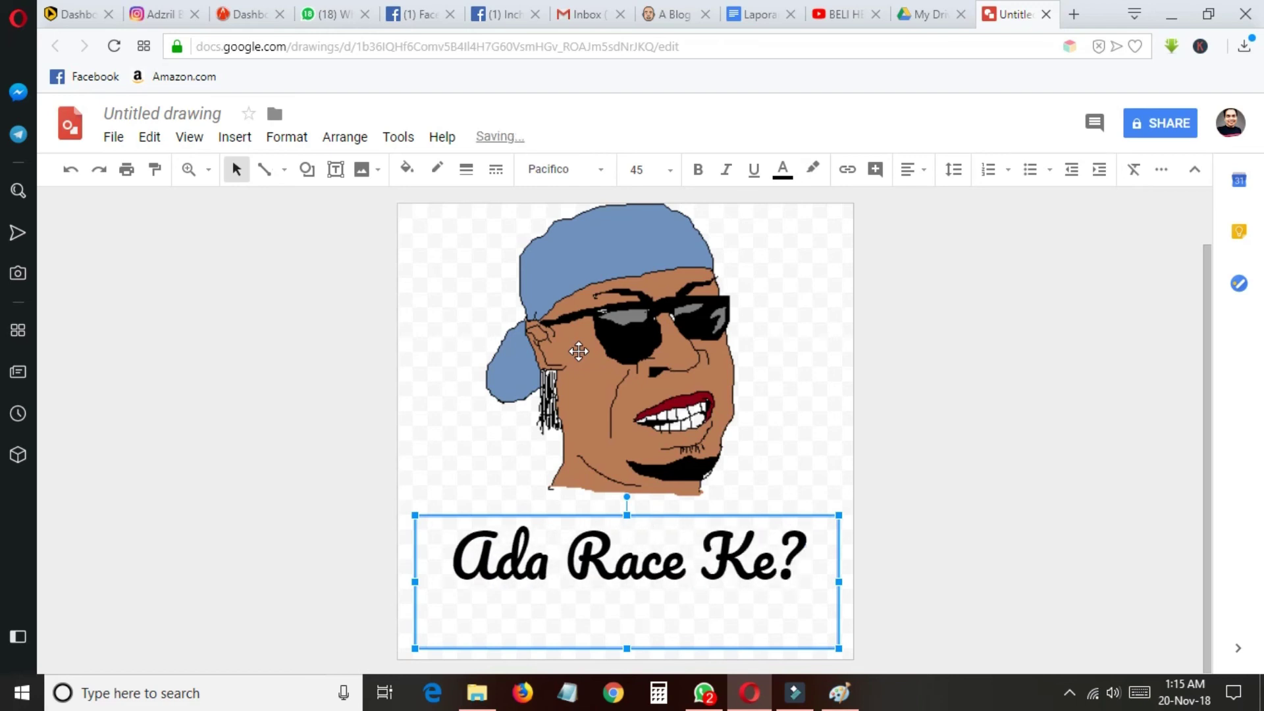
Try Georgia for the whole caption, and set its font to Impact
key("ctrl+a")
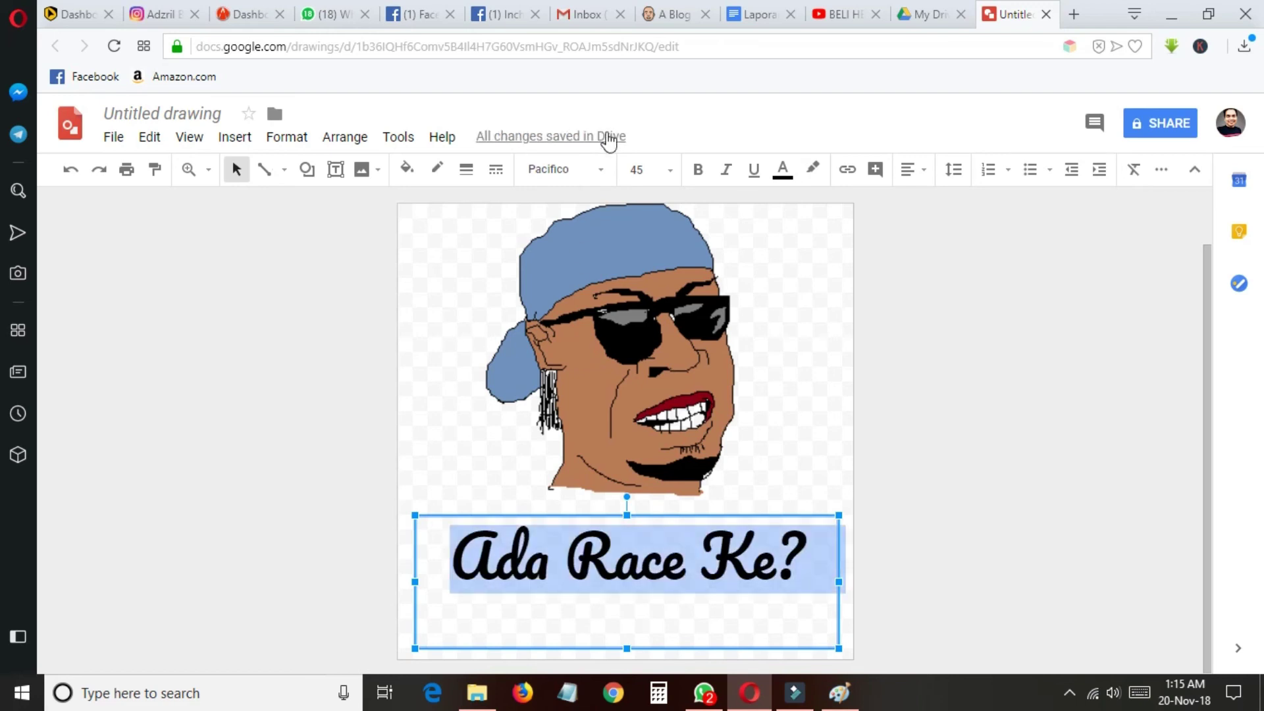
left_click(599, 170)
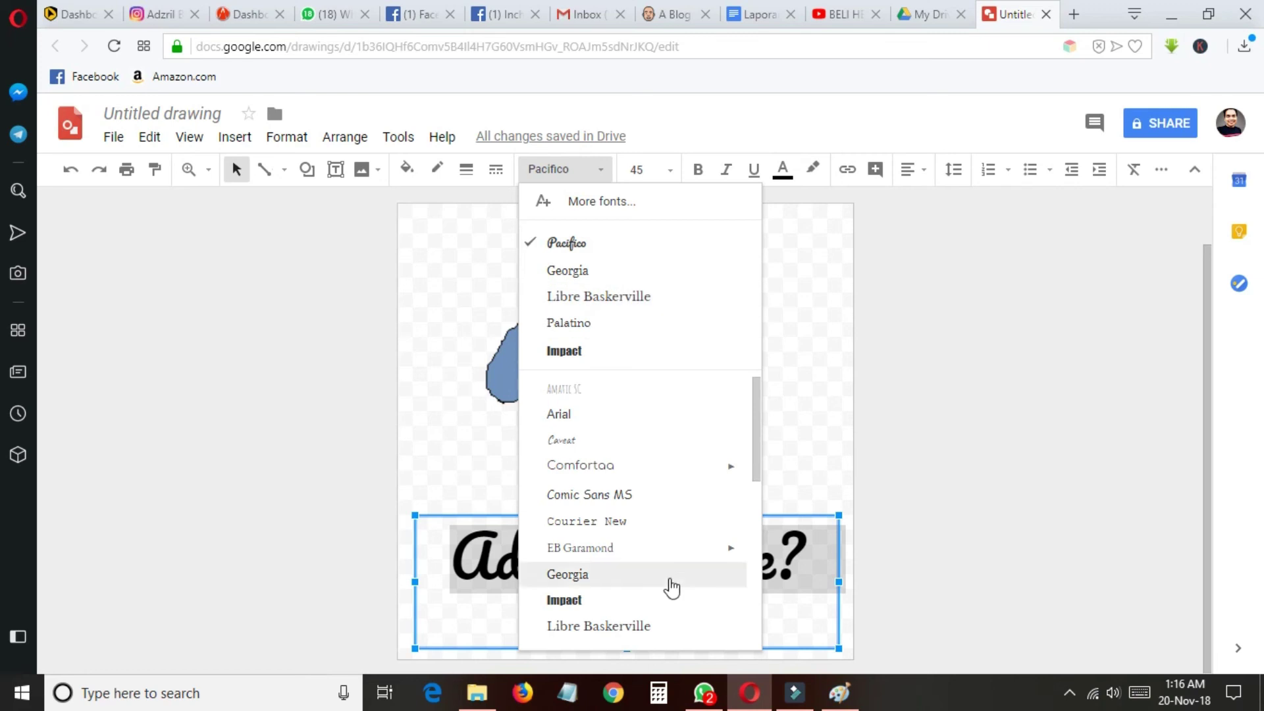
left_click(618, 576)
left_click(600, 170)
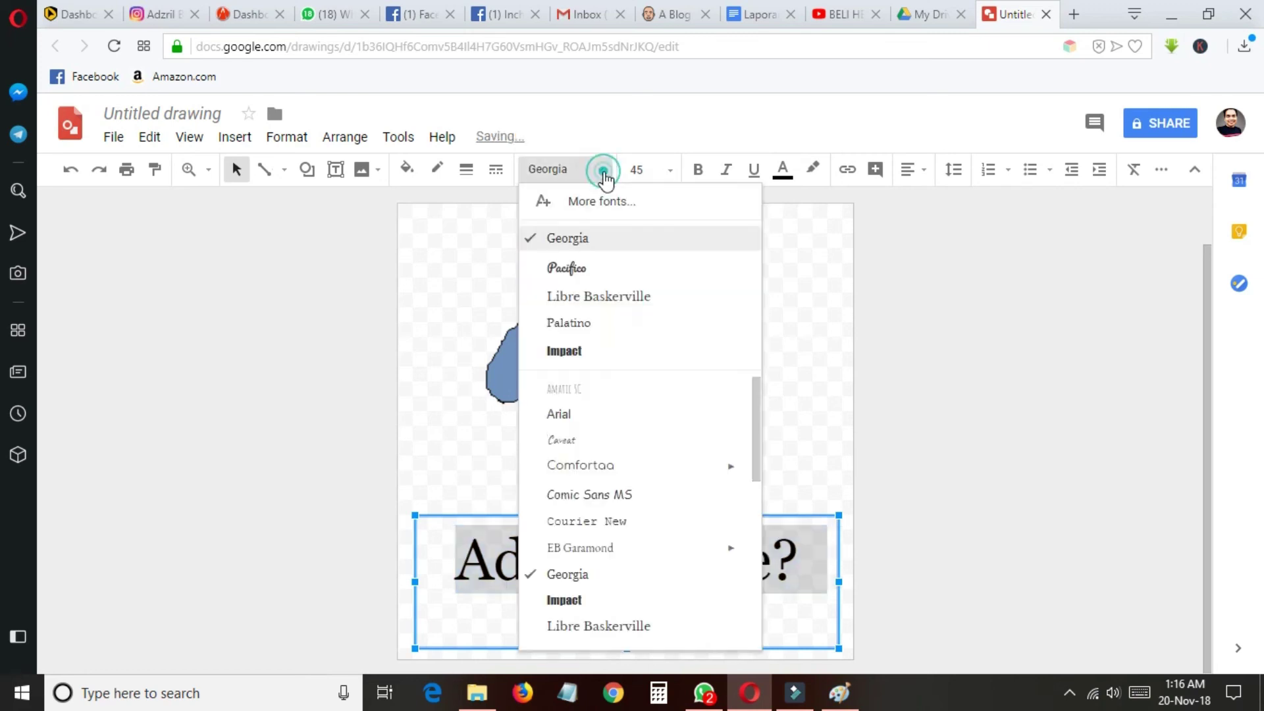
scroll(635, 474, "down", 6)
scroll(646, 522, "down", 1)
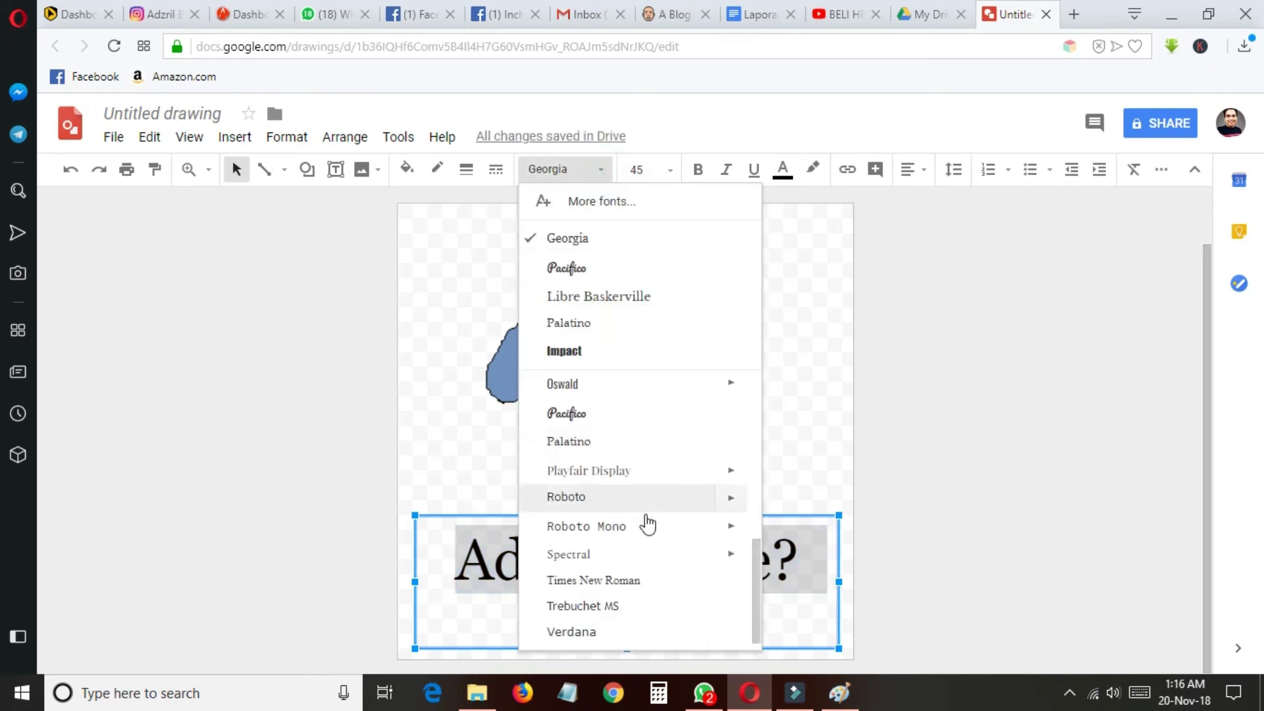
scroll(646, 522, "up", 8)
left_click(578, 469)
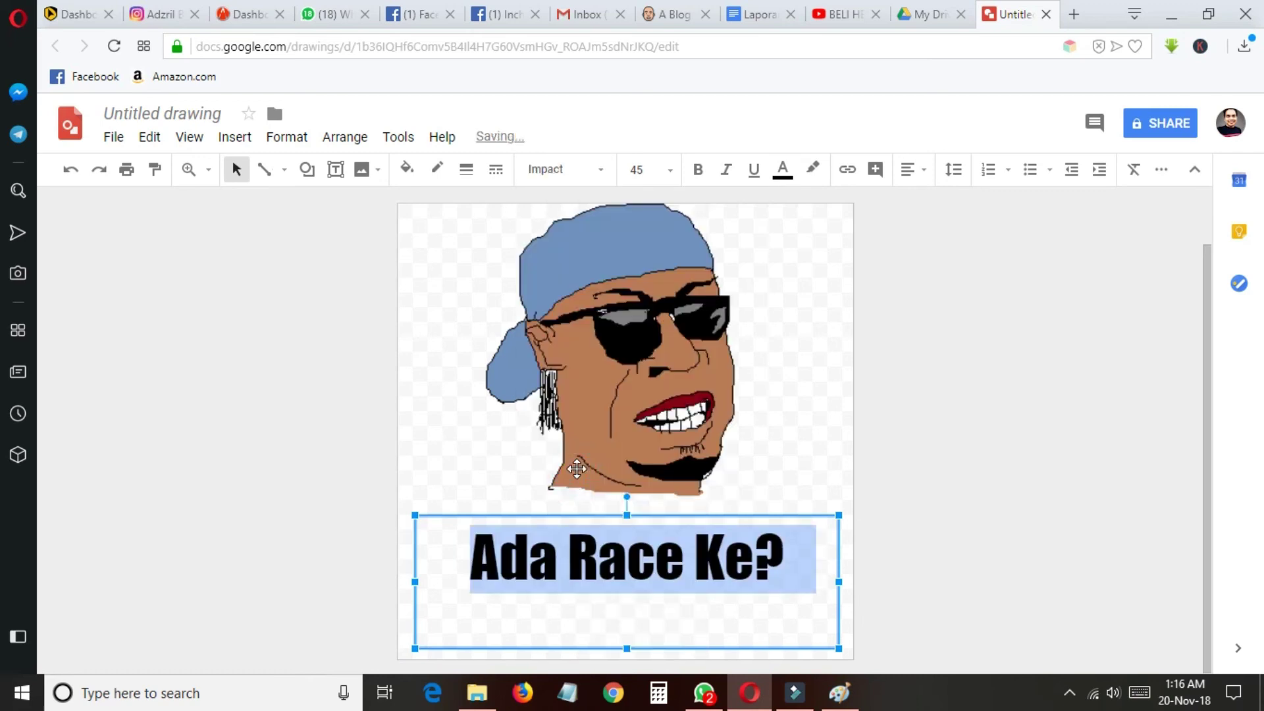
Try 48 and 60 as the caption's font size, and set it to 58
left_click(669, 171)
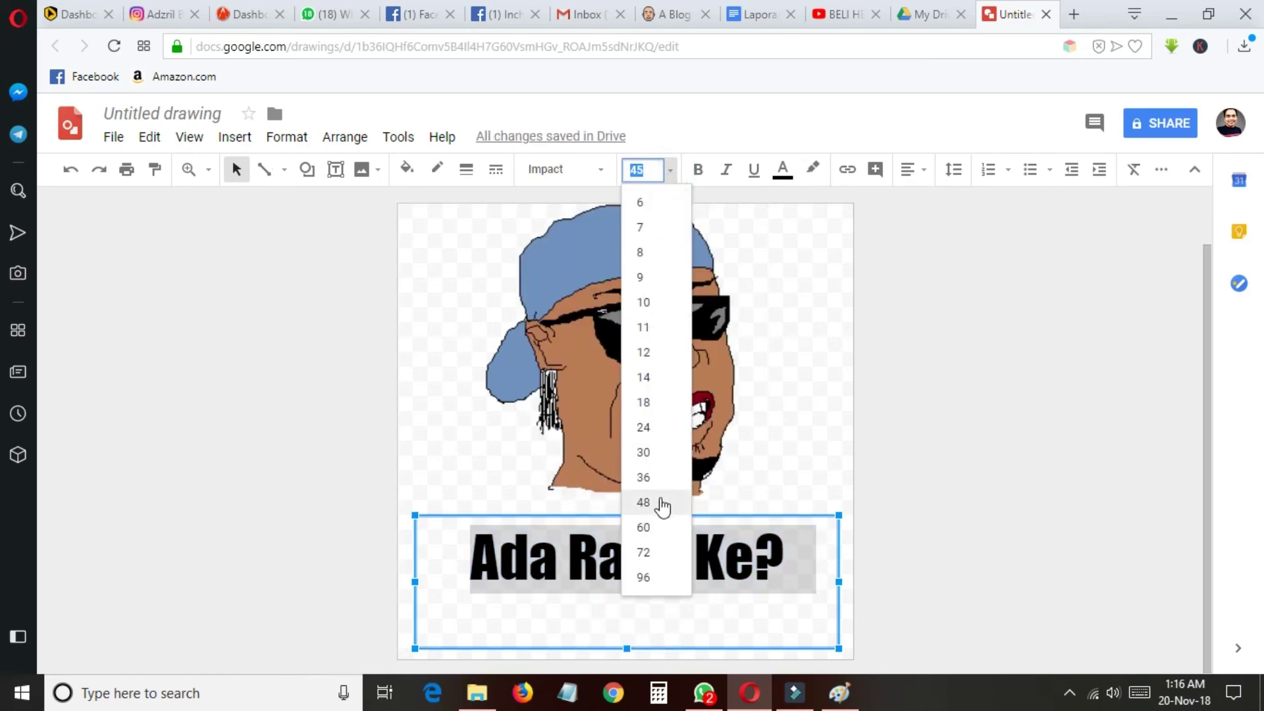
left_click(657, 504)
left_click(669, 169)
left_click(651, 530)
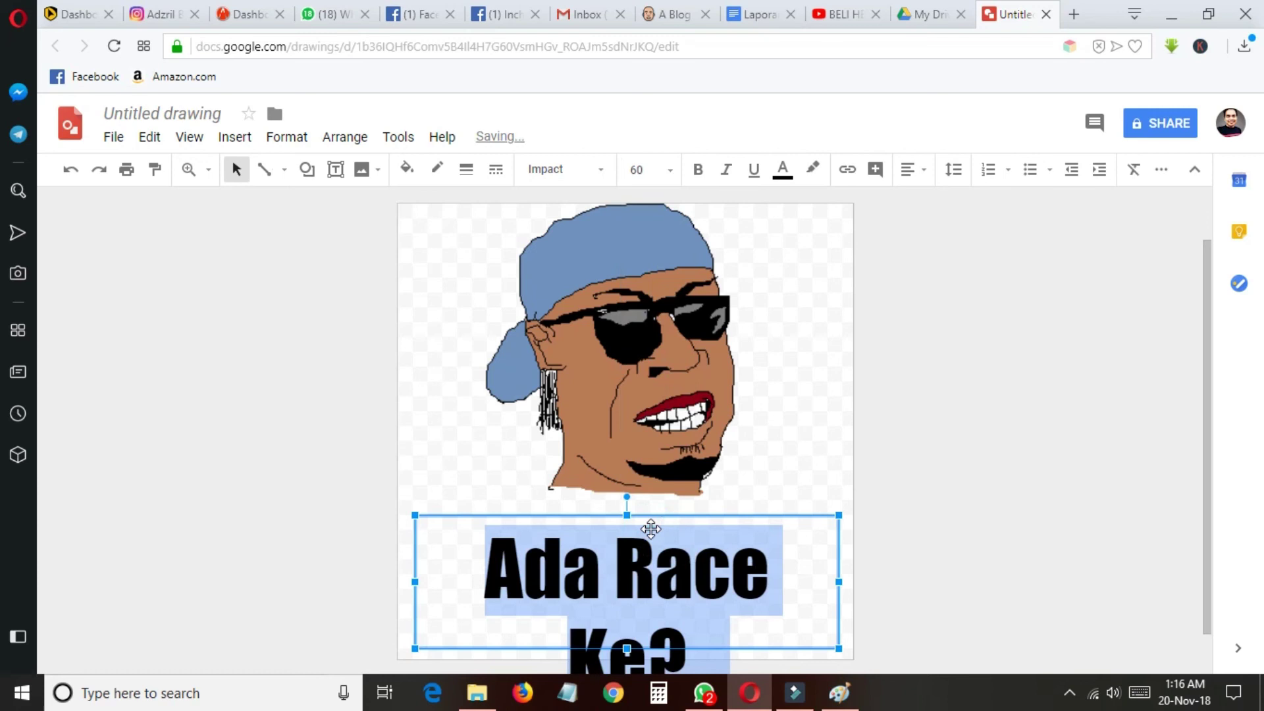
left_click(645, 172)
type("58")
key("Return")
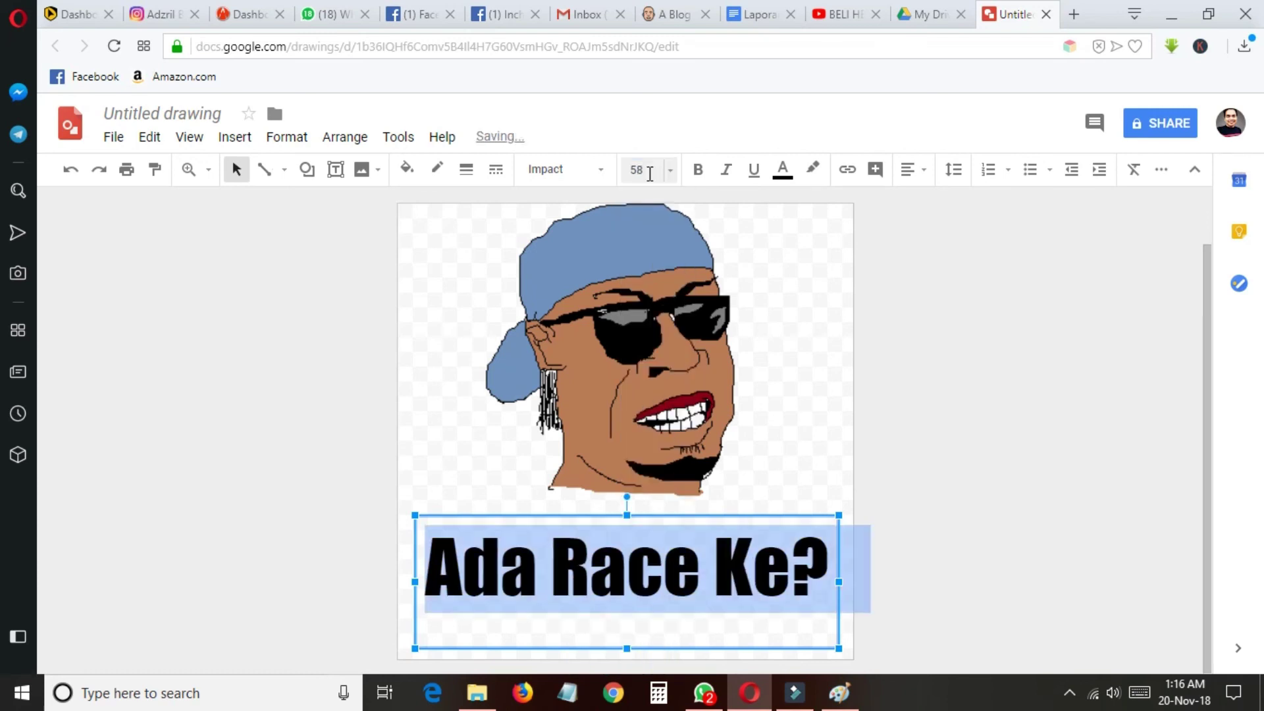
left_click(904, 503)
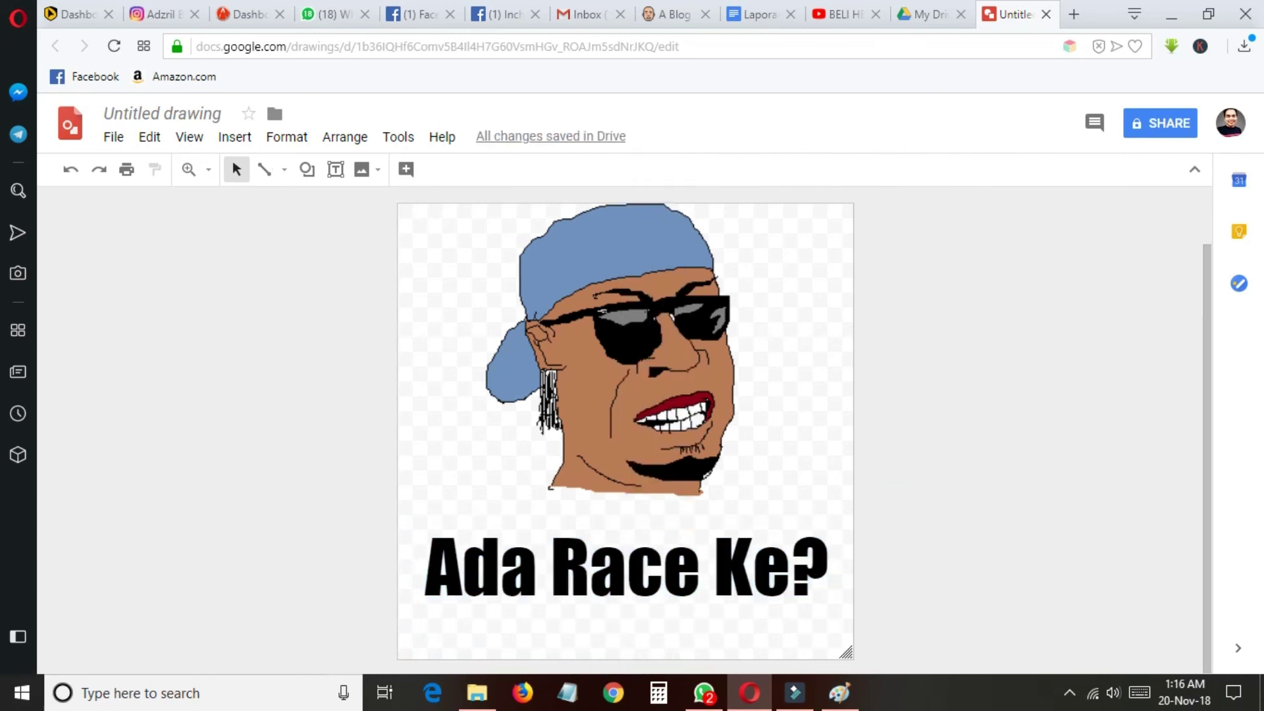
Color the whole caption "Ada Race Ke?" dark orange
left_click_drag(428, 565, 873, 578)
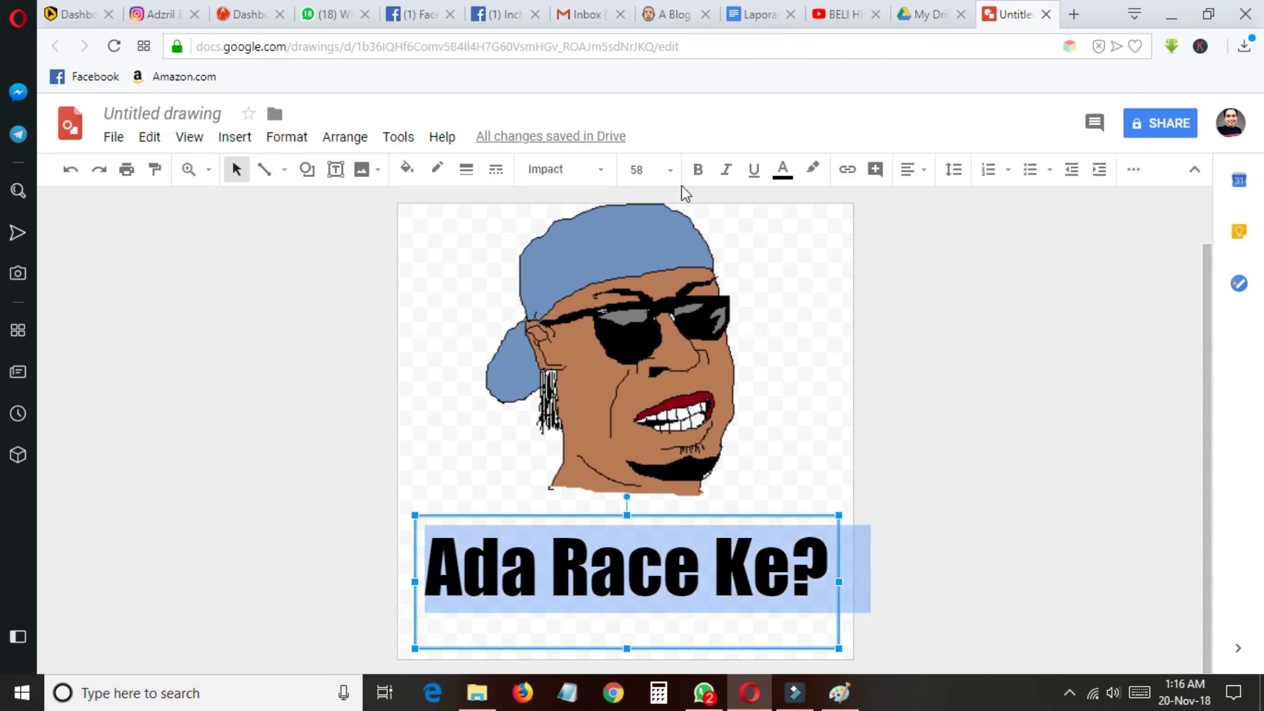
left_click(783, 172)
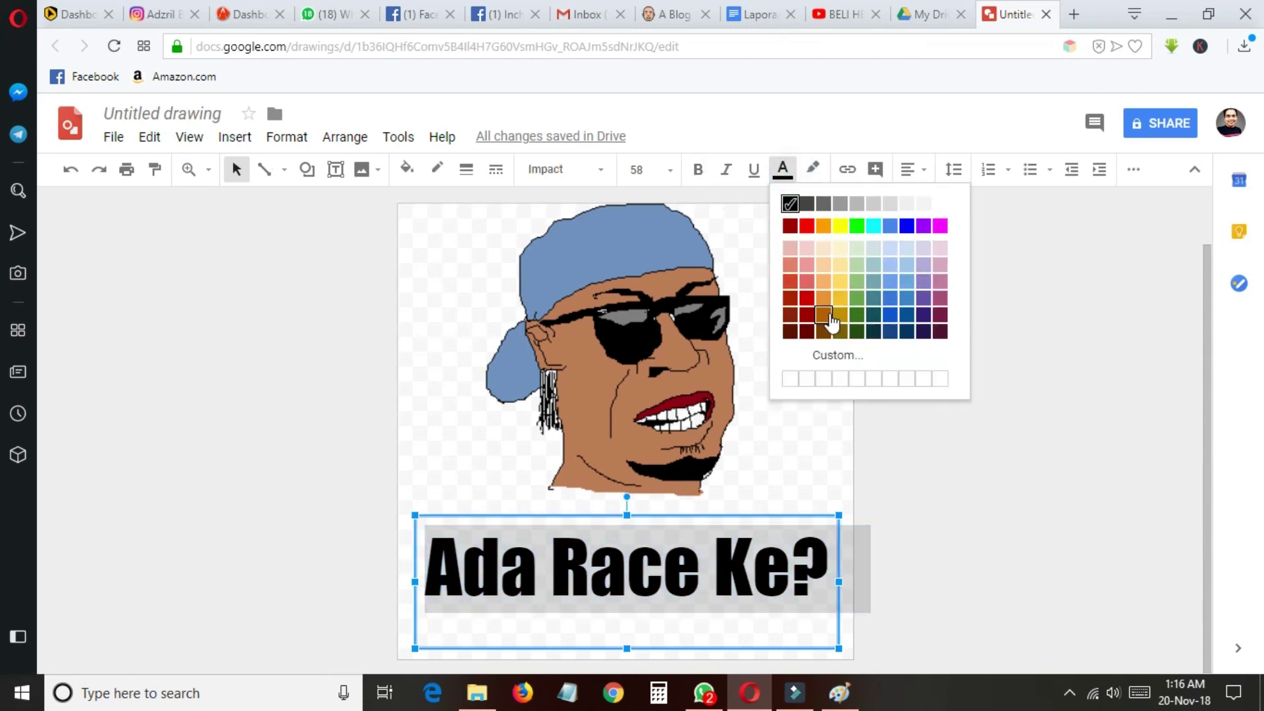
left_click(824, 316)
Move the caption slightly lower and widen its text box to about the width of the page
left_click(626, 349)
left_click(629, 576)
left_click_drag(668, 525, 657, 560)
left_click_drag(823, 561, 865, 534)
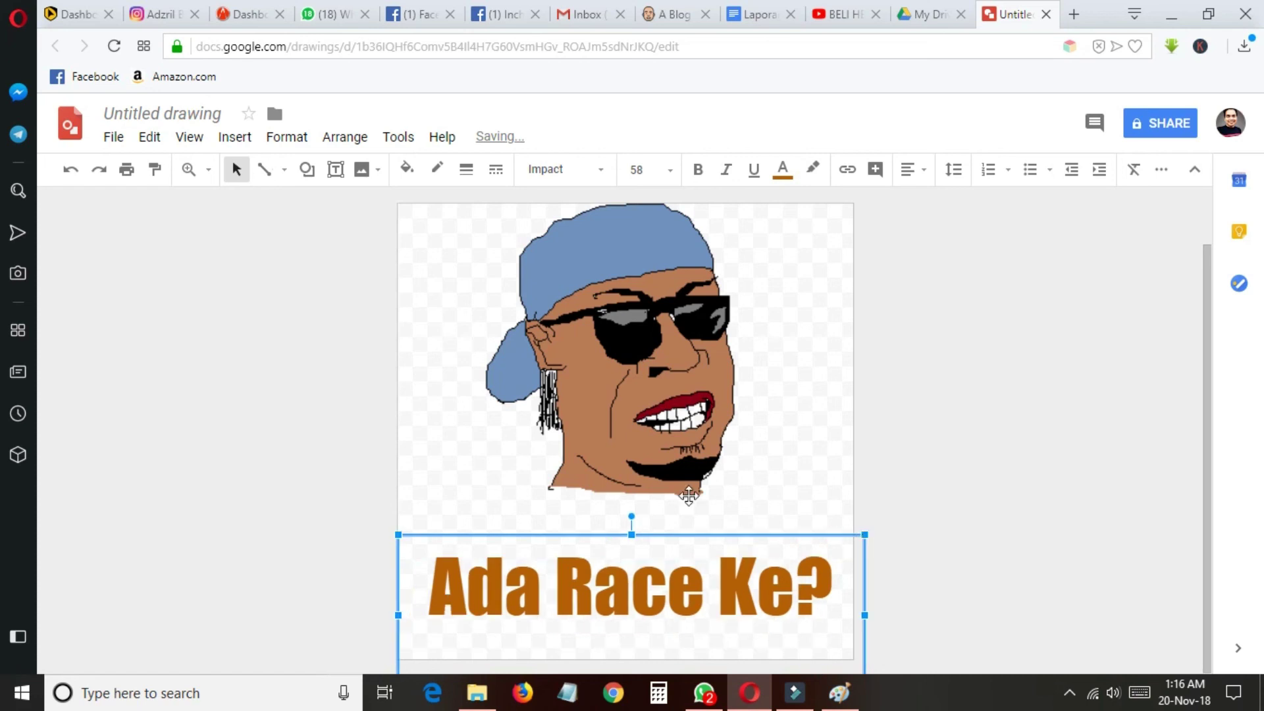
left_click(737, 507)
left_click(669, 624)
Enlarge the portrait from its lower corners until its neck reaches behind the caption
left_click(661, 438)
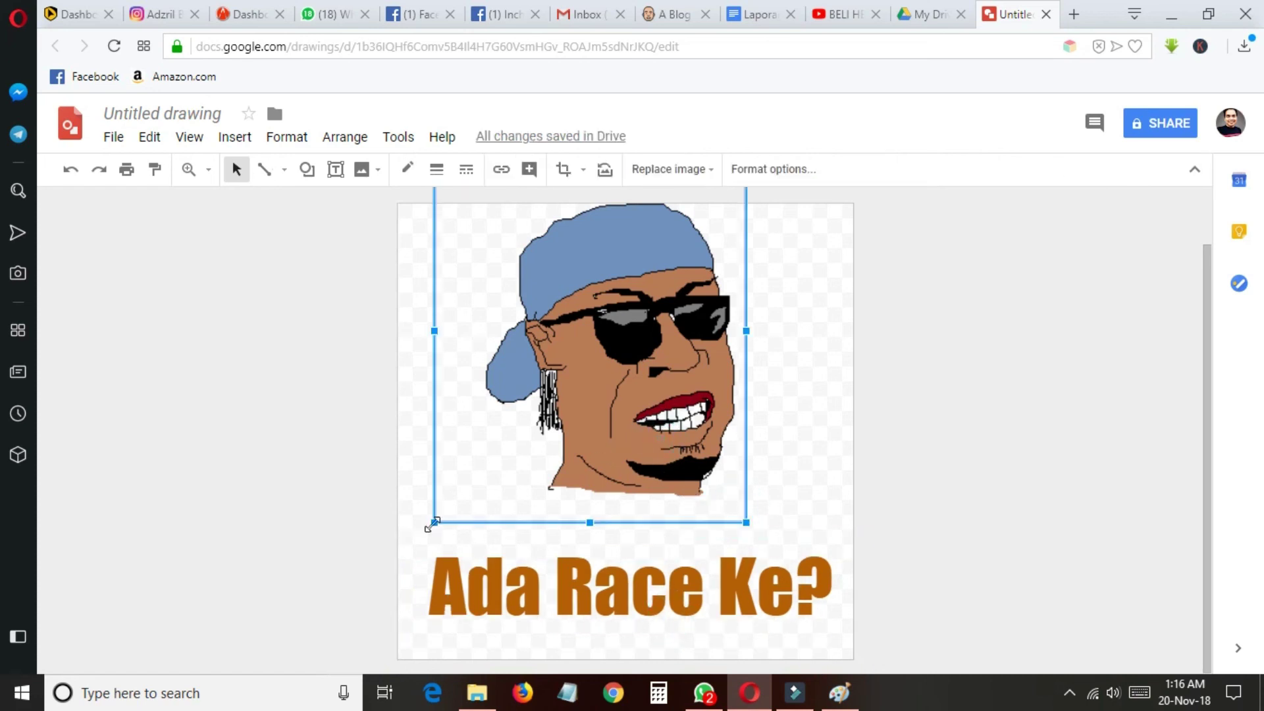
left_click_drag(434, 522, 407, 598)
left_click_drag(746, 595, 776, 630)
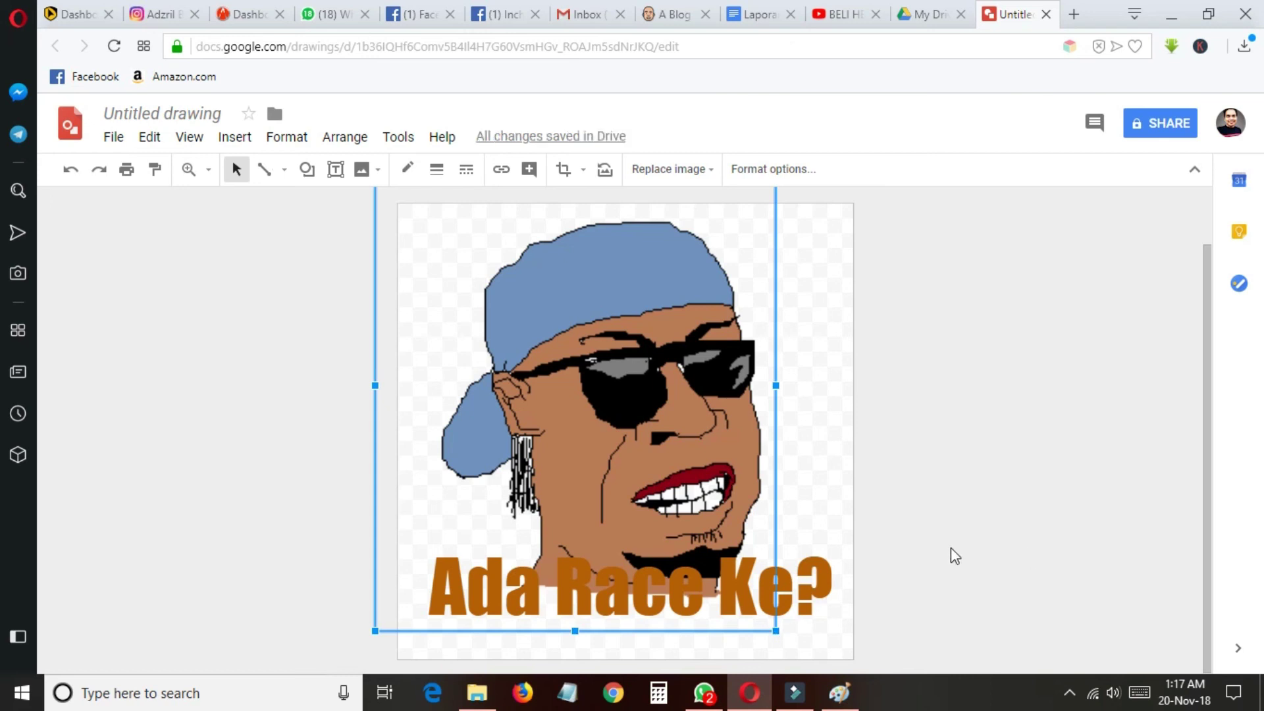
Shrink the portrait slightly so its neck ends just above the caption, and shift it a little to the left
left_click_drag(771, 632, 763, 562)
left_click(1119, 428)
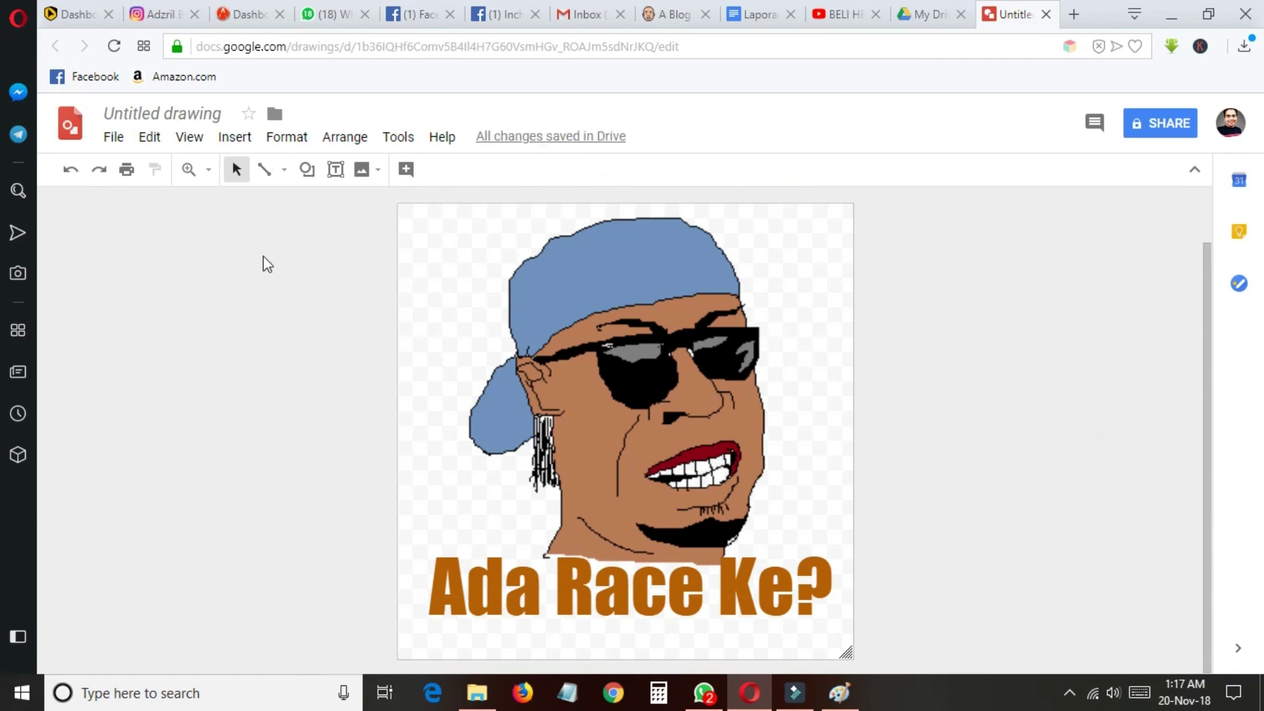
left_click_drag(666, 358, 661, 373)
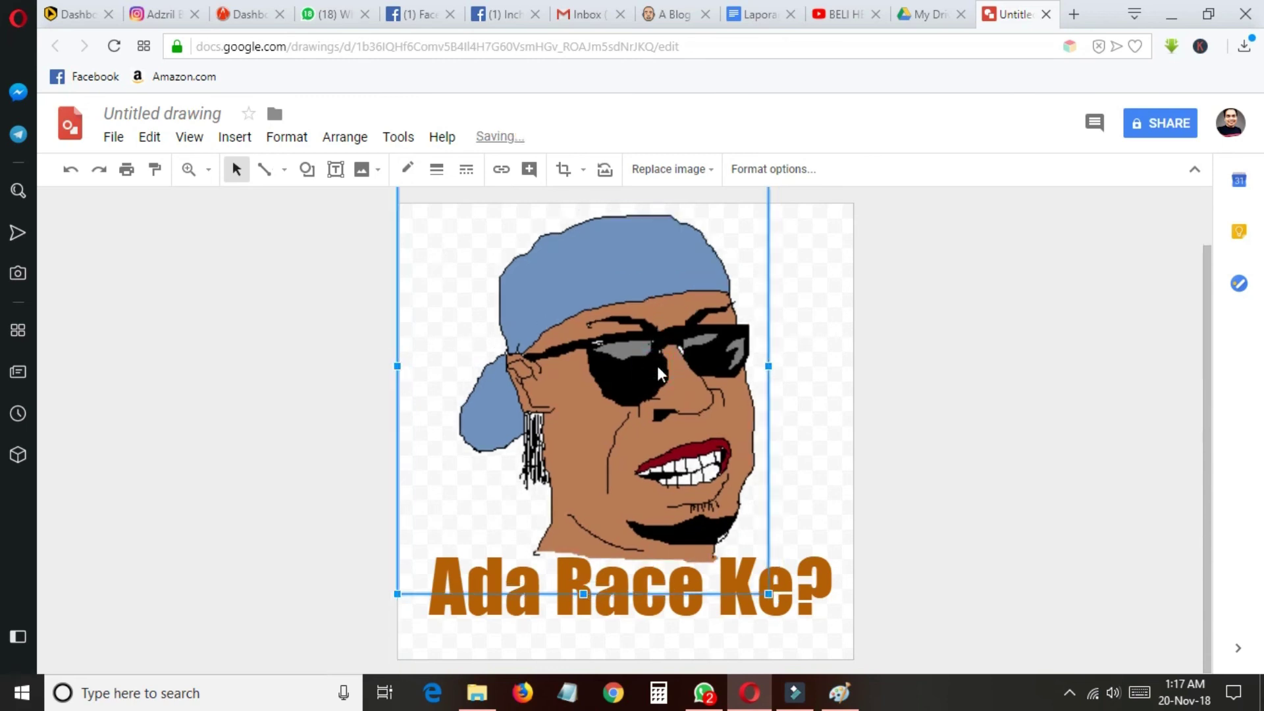
Move the "Ada Race Ke?" caption lower so it sits clear of the portrait's neck near the page's lower edge
left_click(806, 531)
left_click_drag(806, 531, 820, 560)
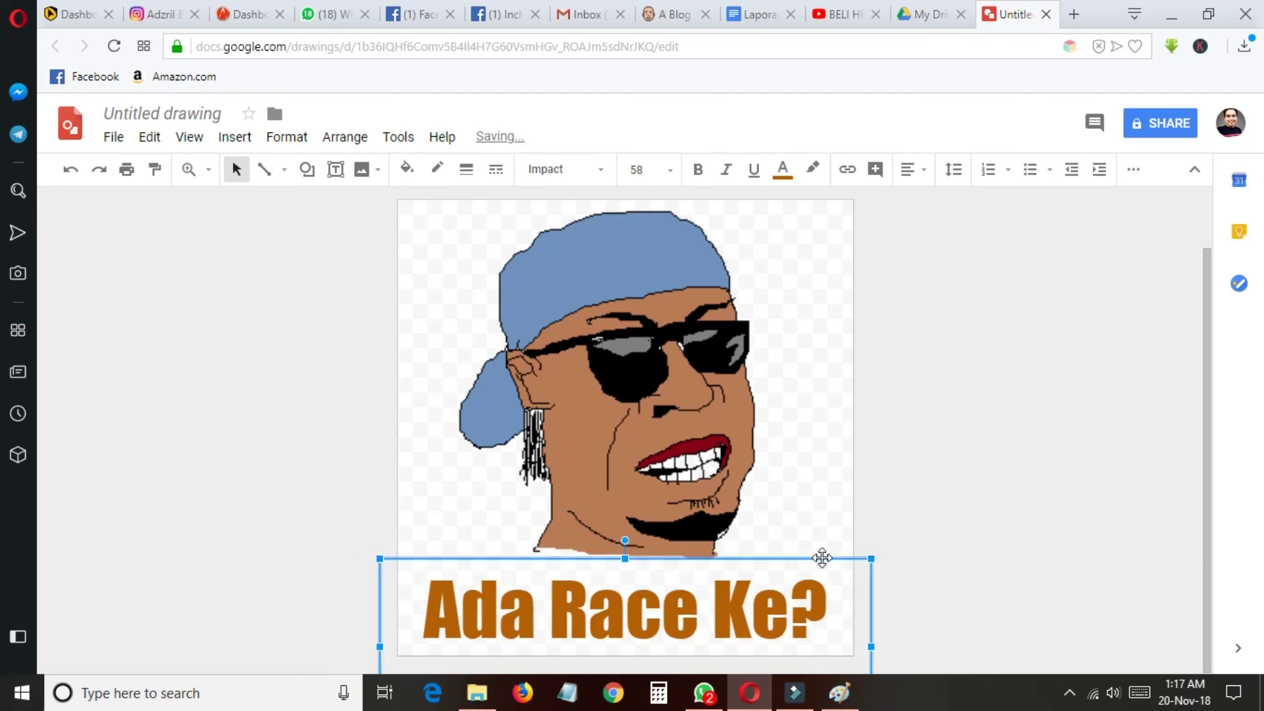
left_click(928, 547)
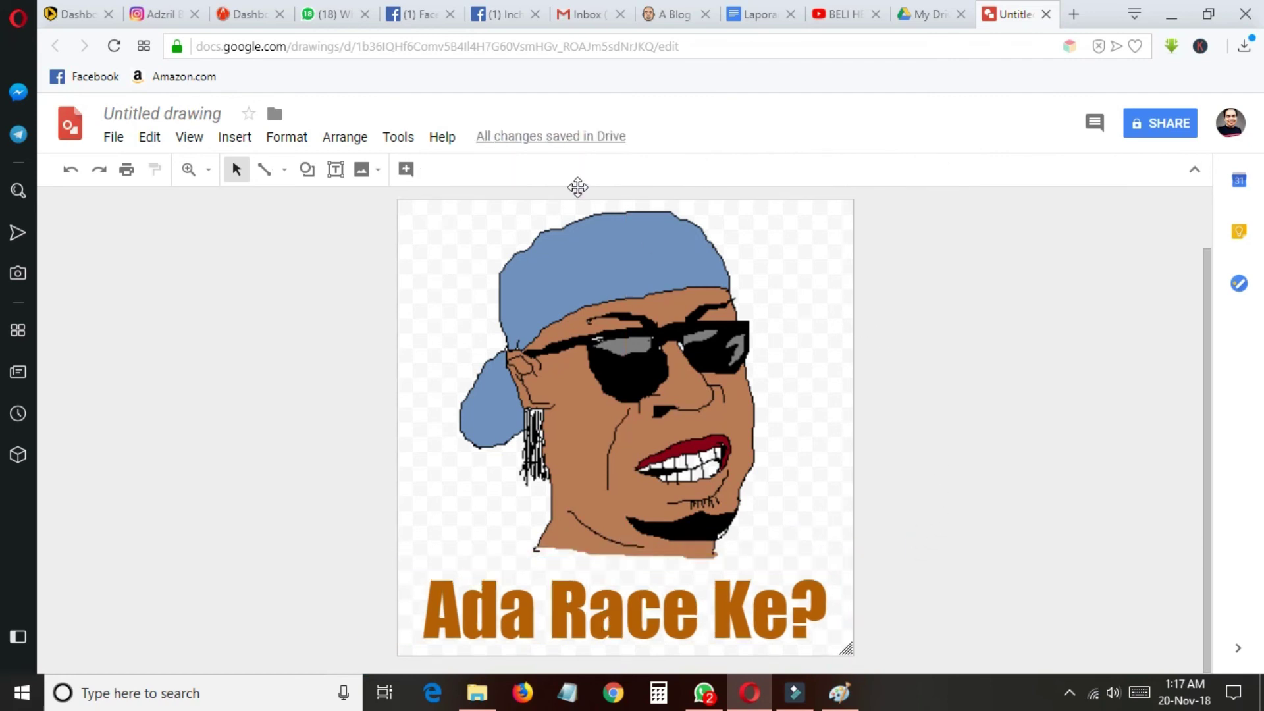
Rename the untitled drawing as "ada race ke"
left_click(107, 136)
left_click(141, 113)
left_click(204, 108)
type("ada race ke")
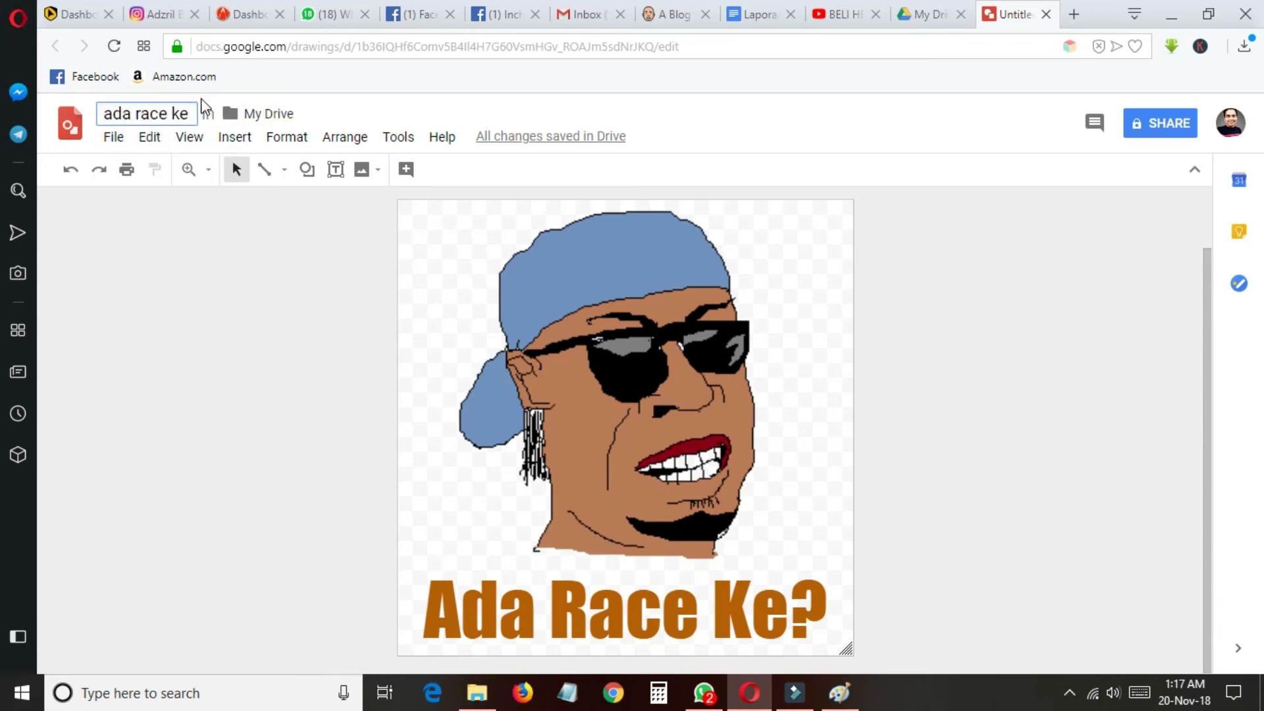
left_click(143, 226)
Download the finished drawing as a PNG image
left_click(112, 135)
mouse_move(197, 293)
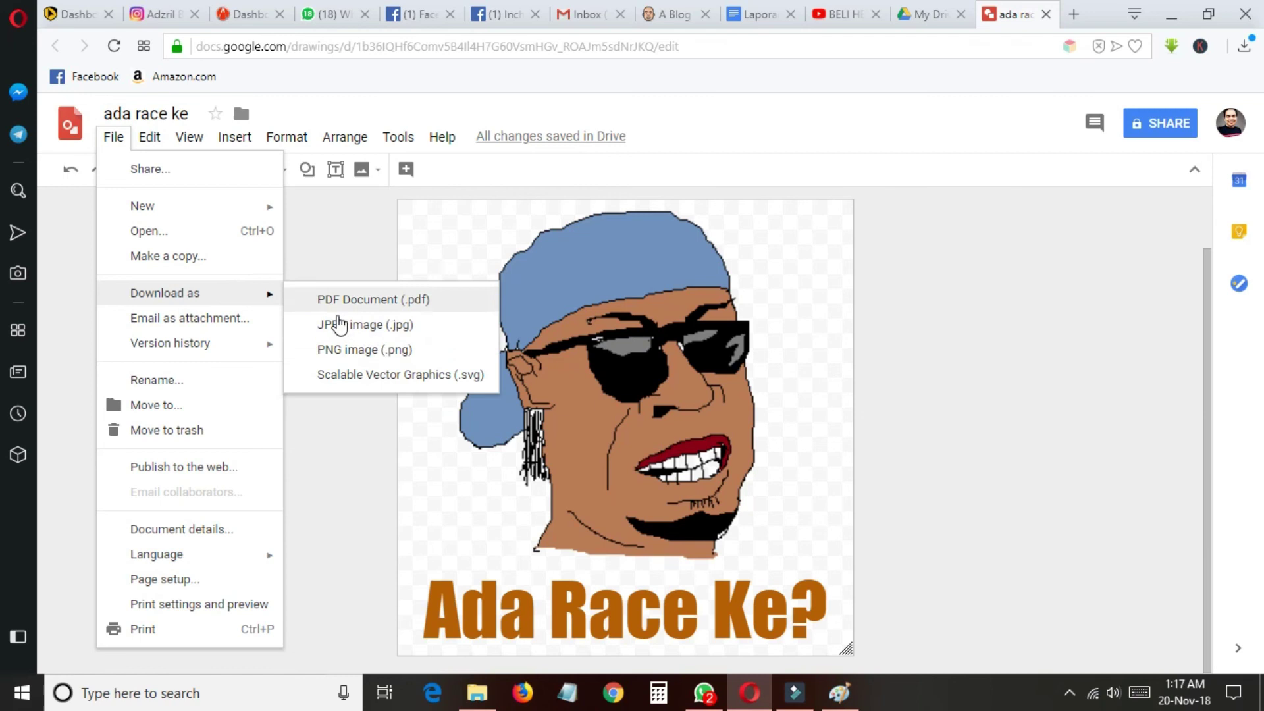
left_click(376, 351)
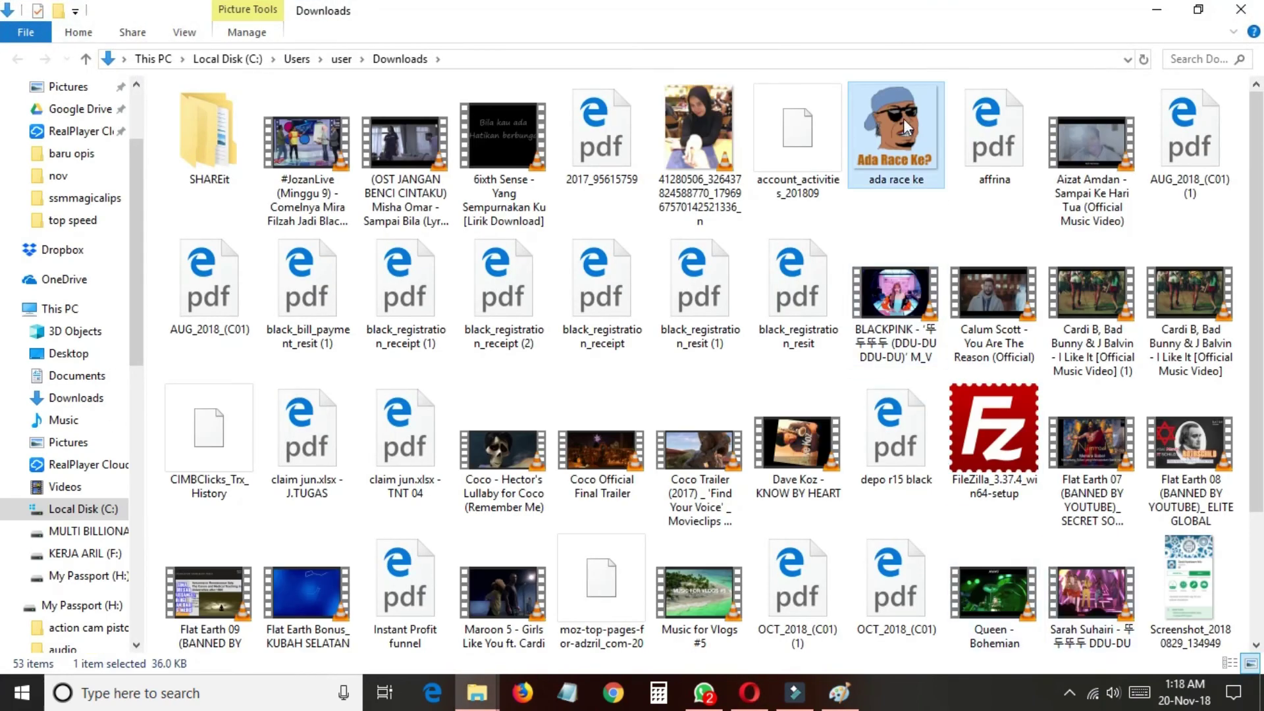
Move the downloaded "ada race ke" image from the Downloads folder to the "top speed" folder
right_click(904, 115)
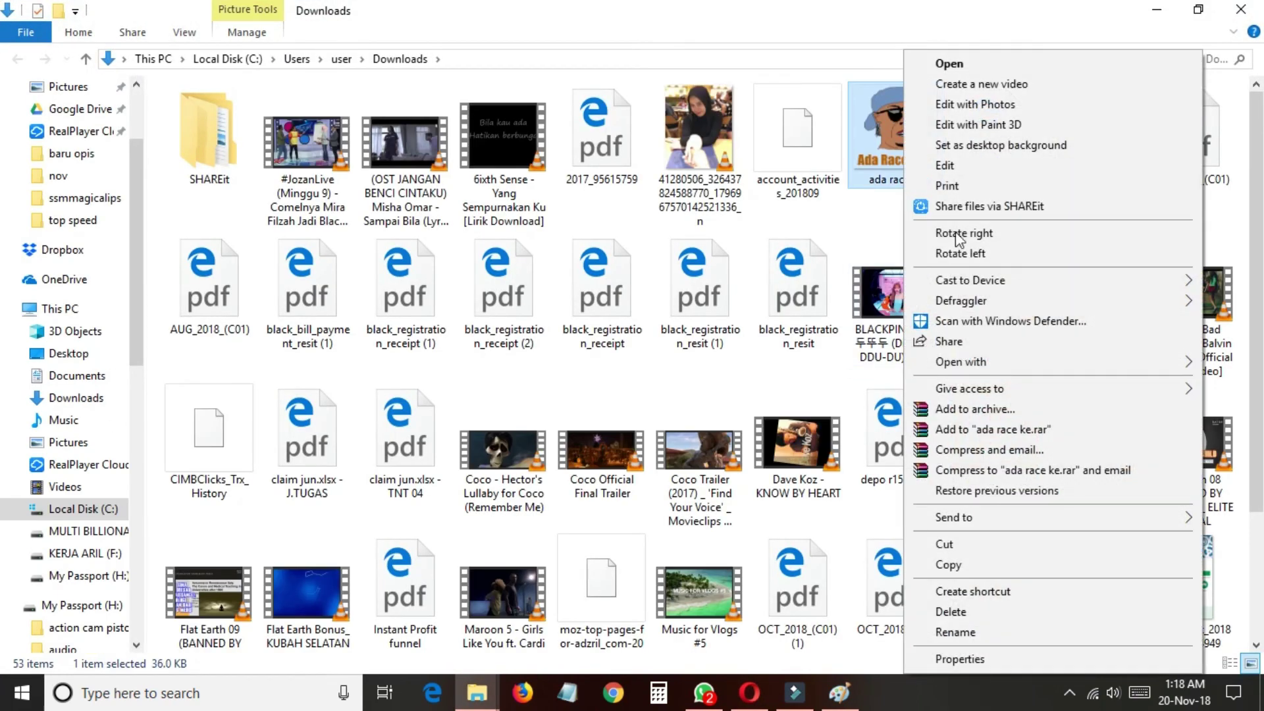
left_click(944, 544)
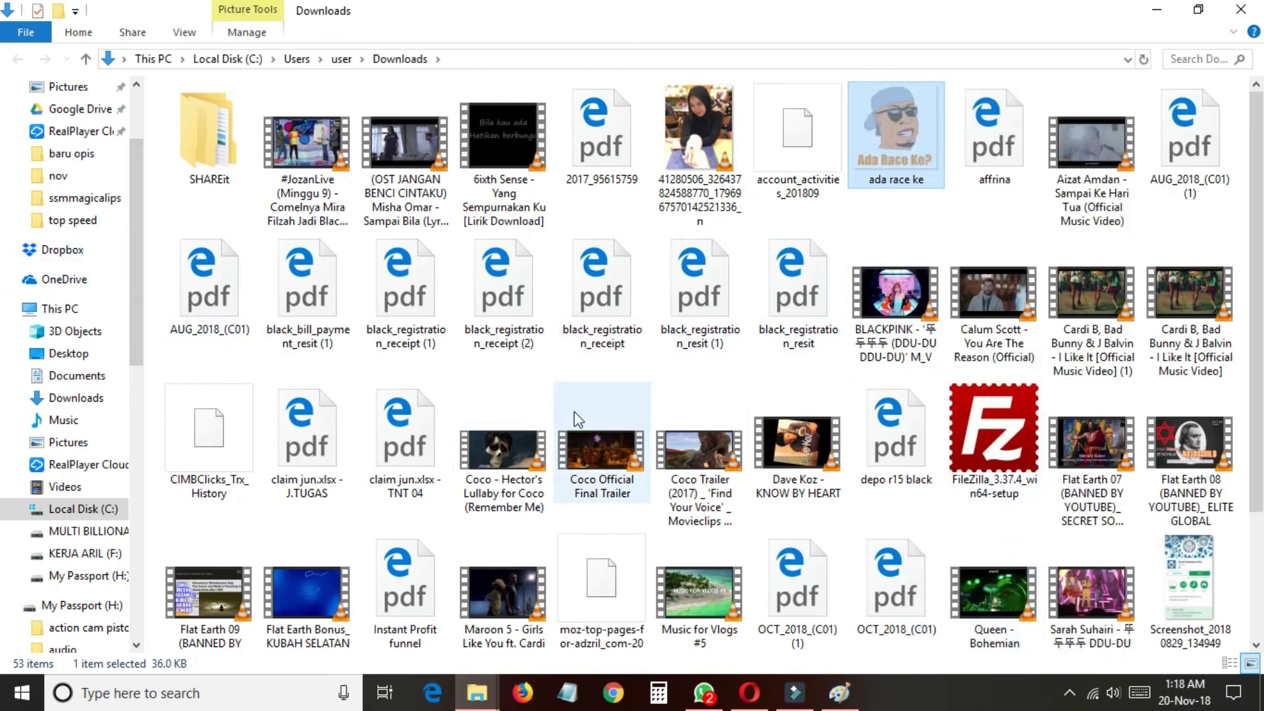
left_click(72, 219)
right_click(598, 471)
left_click(692, 346)
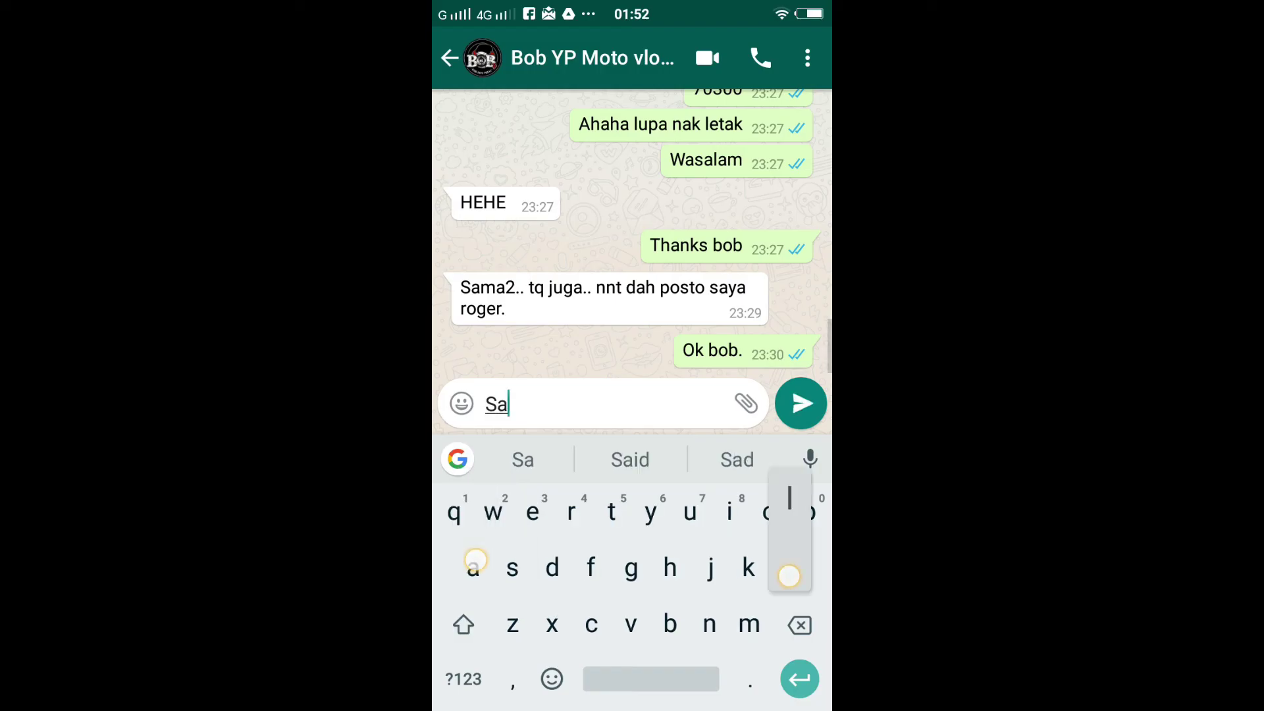
In the WhatsApp chat, send the greeting "Salam abang" with the contact's nickname, followed by the "Ada Race Ke?" sticker
type("lam abang bob")
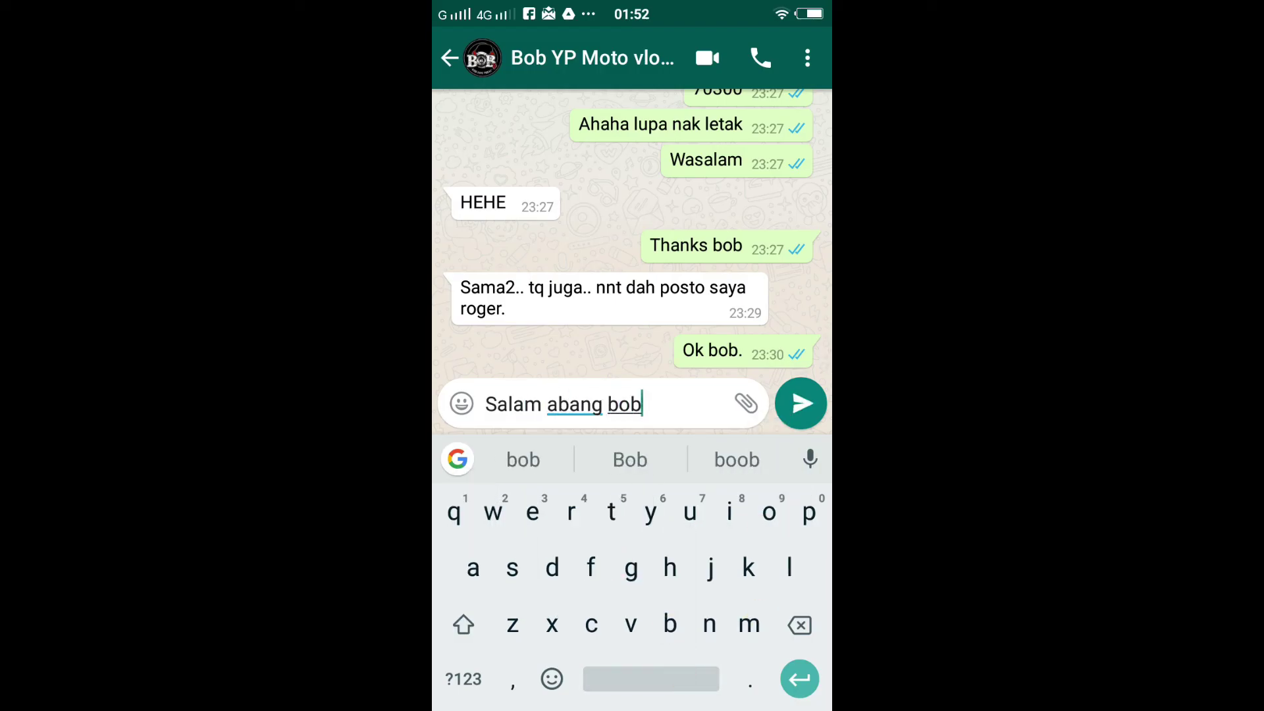
left_click(799, 403)
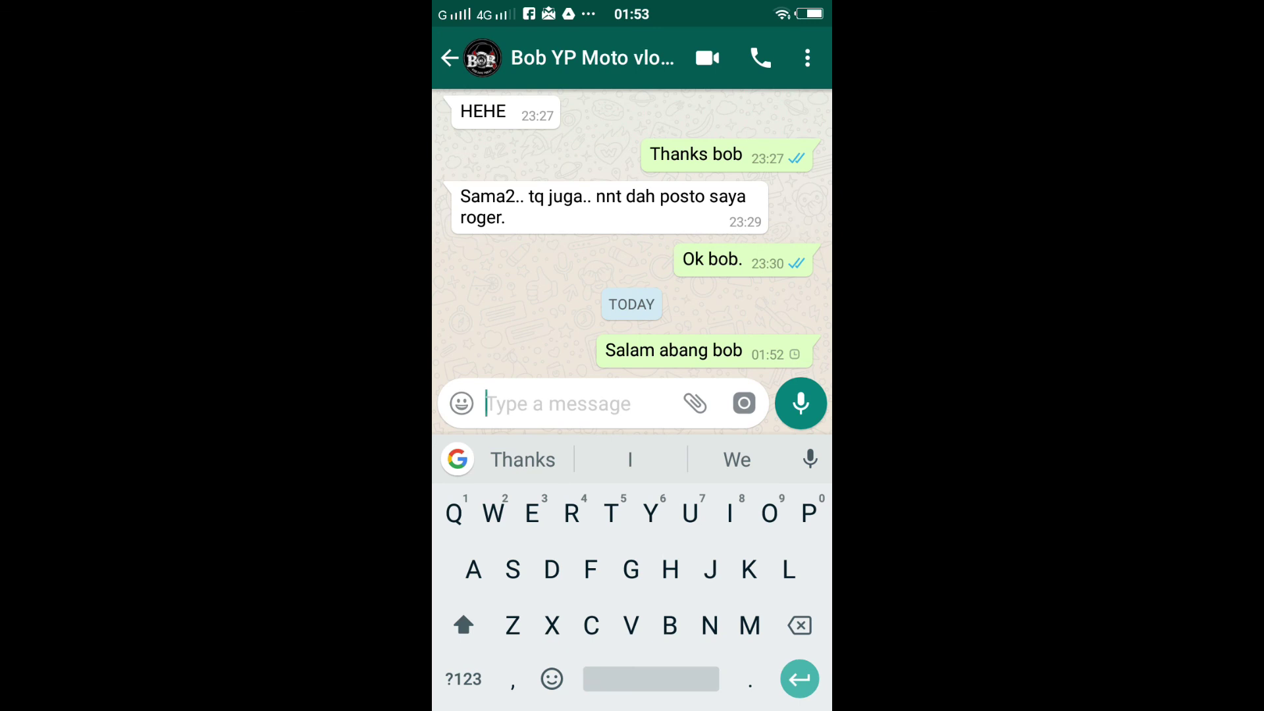
left_click(462, 401)
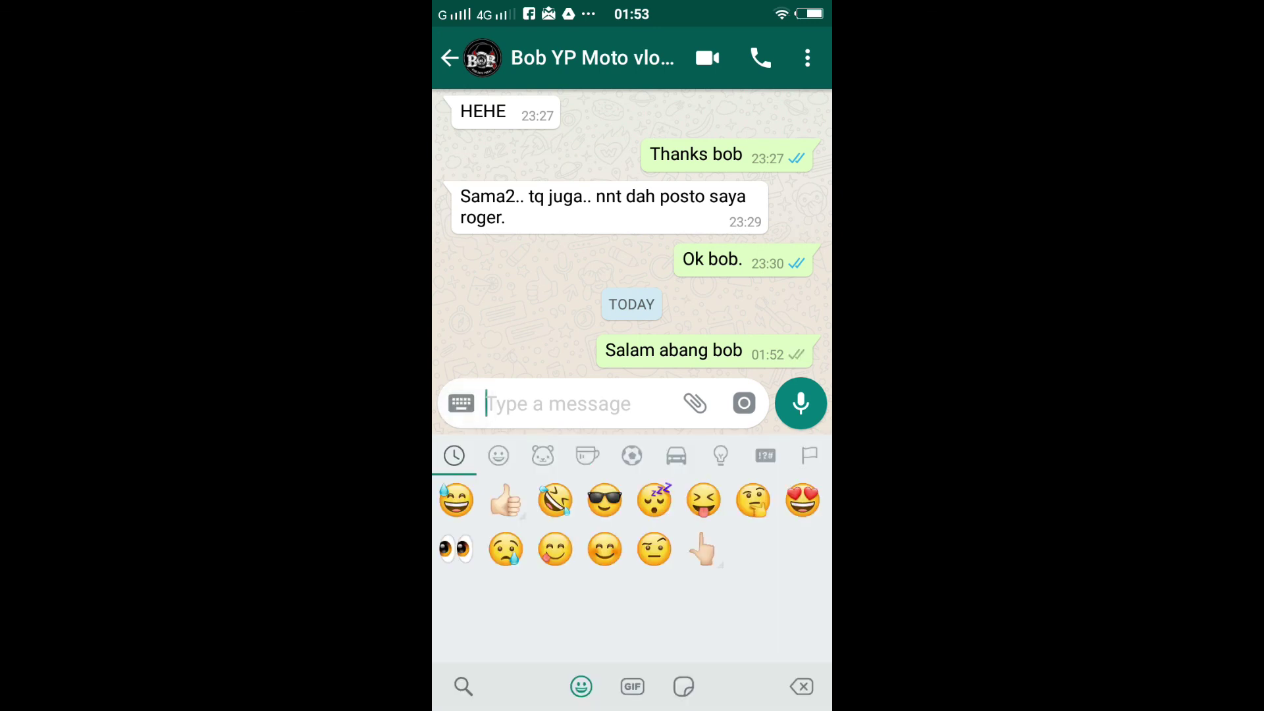
left_click(684, 687)
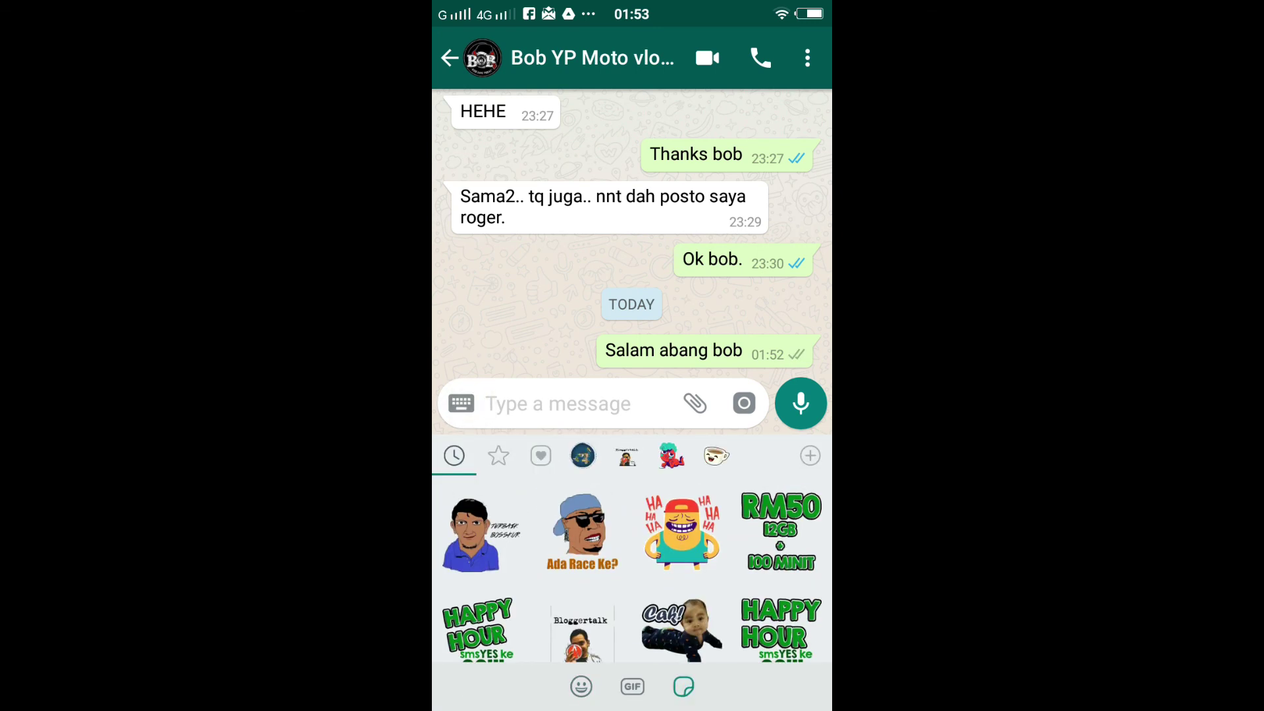
left_click(584, 530)
Send the message "Yay or nay?" below the sticker in the chat
left_click(507, 402)
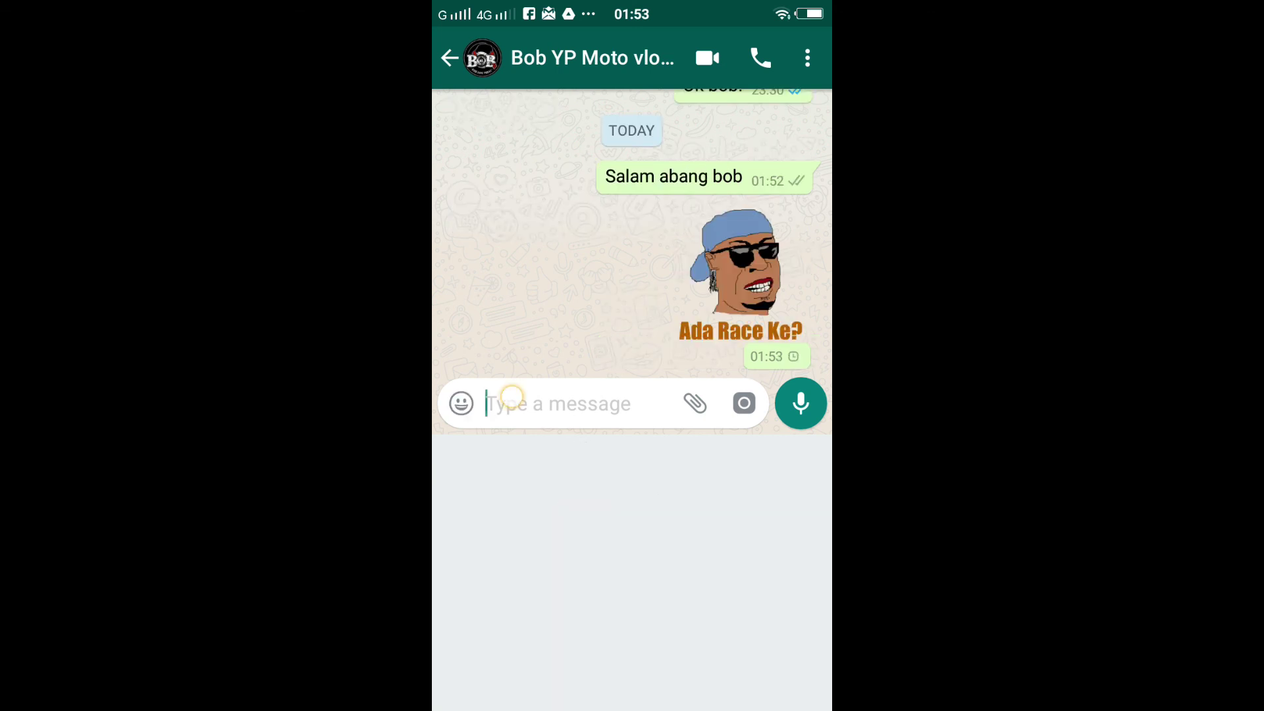
type("Yay or ")
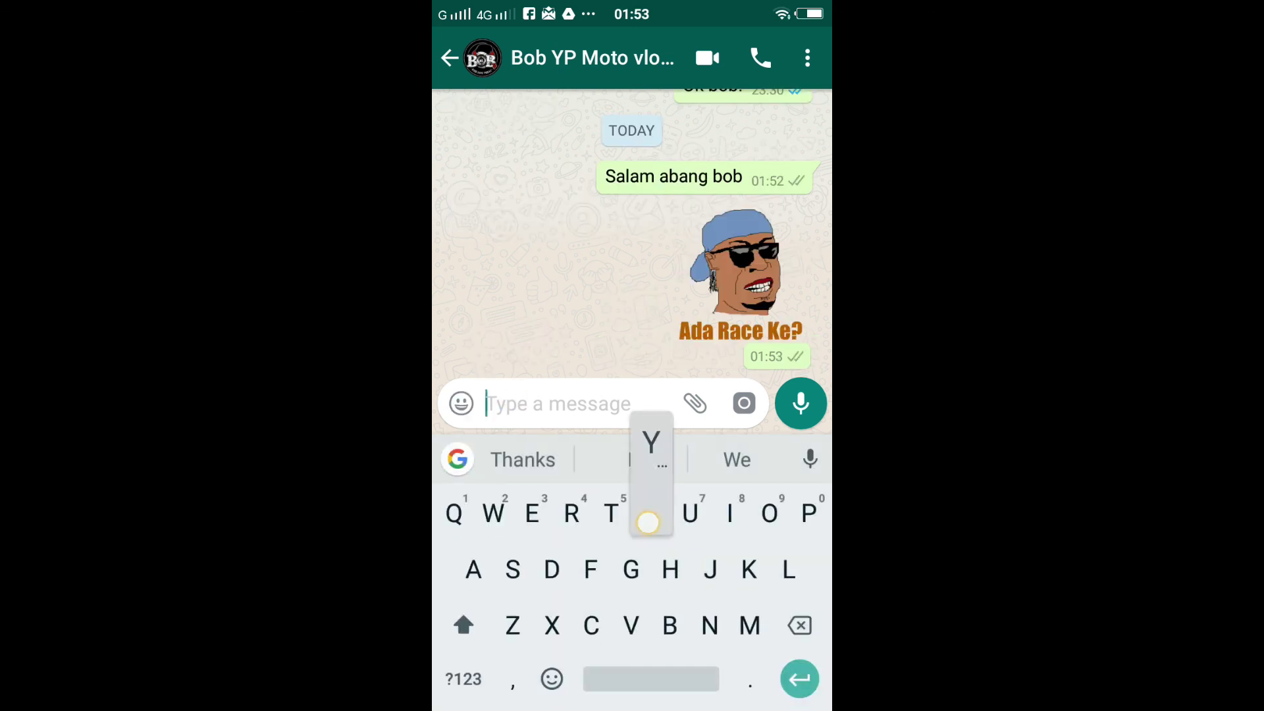
type("nay")
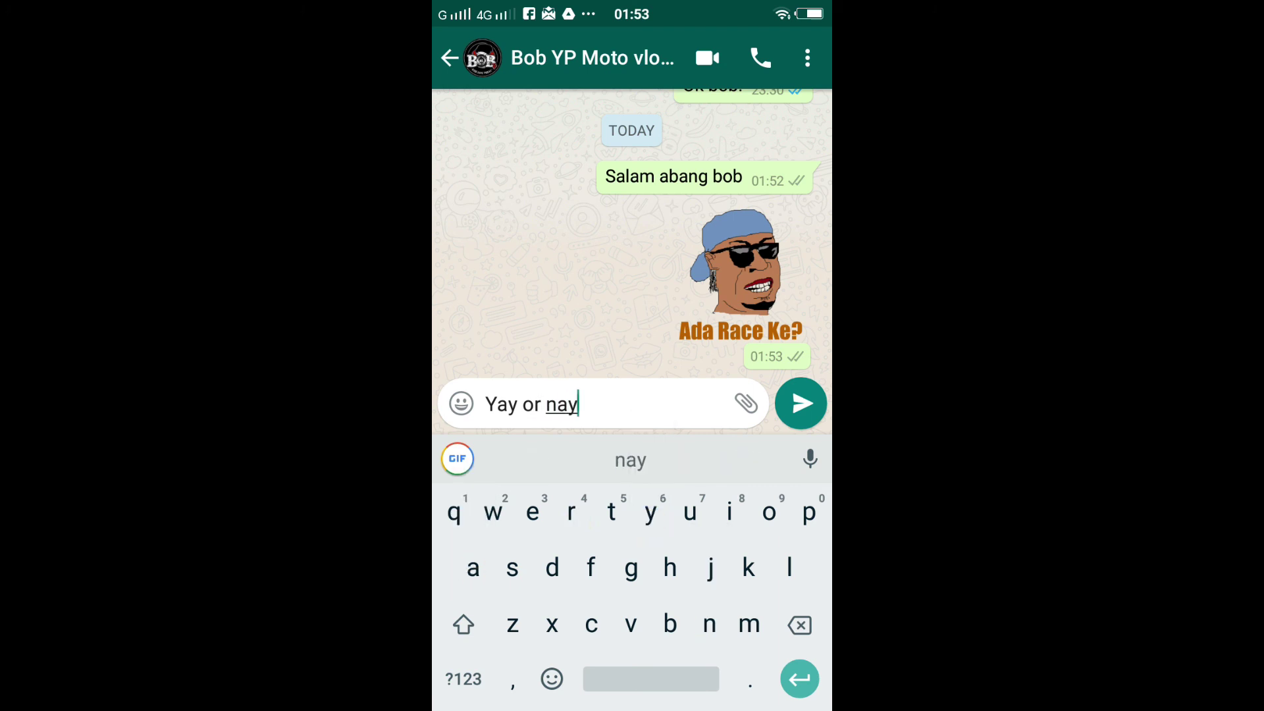
left_click(464, 678)
type("?")
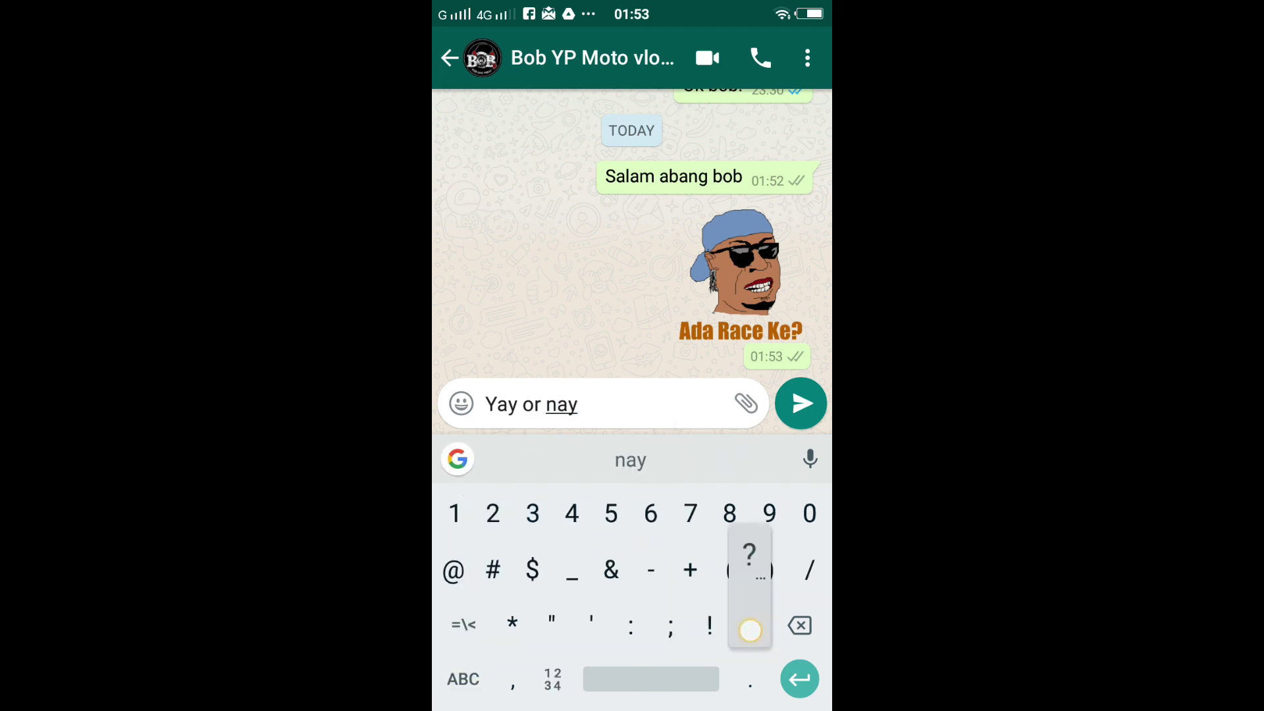
left_click(800, 403)
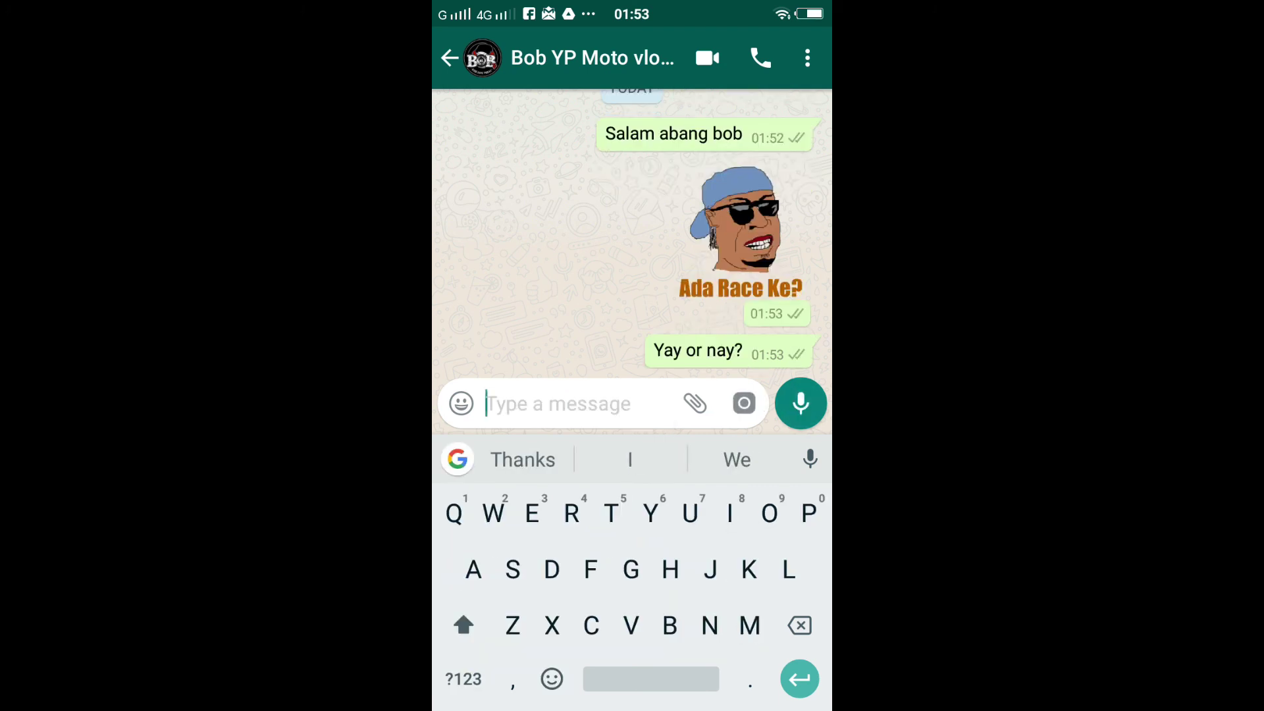